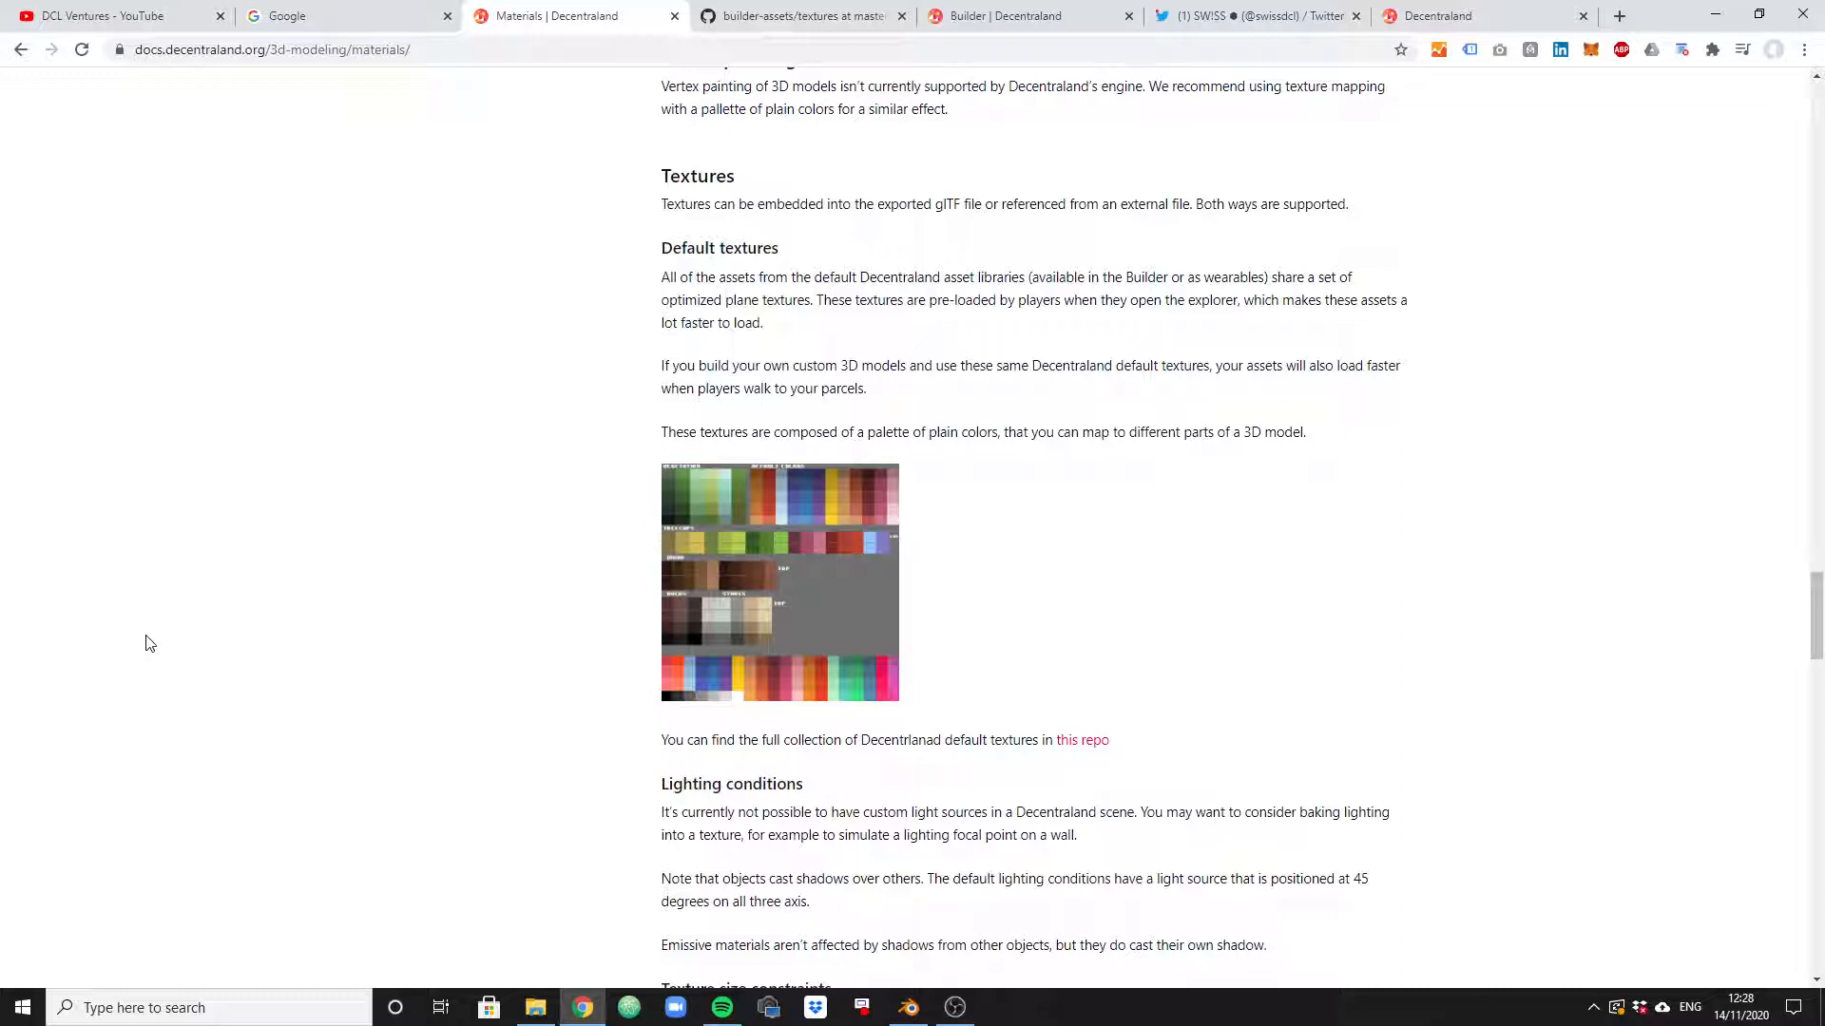
Open the DCL VENTURES BUILDING scene in the Decentraland Builder and display its land usage statistics.
left_click(1052, 14)
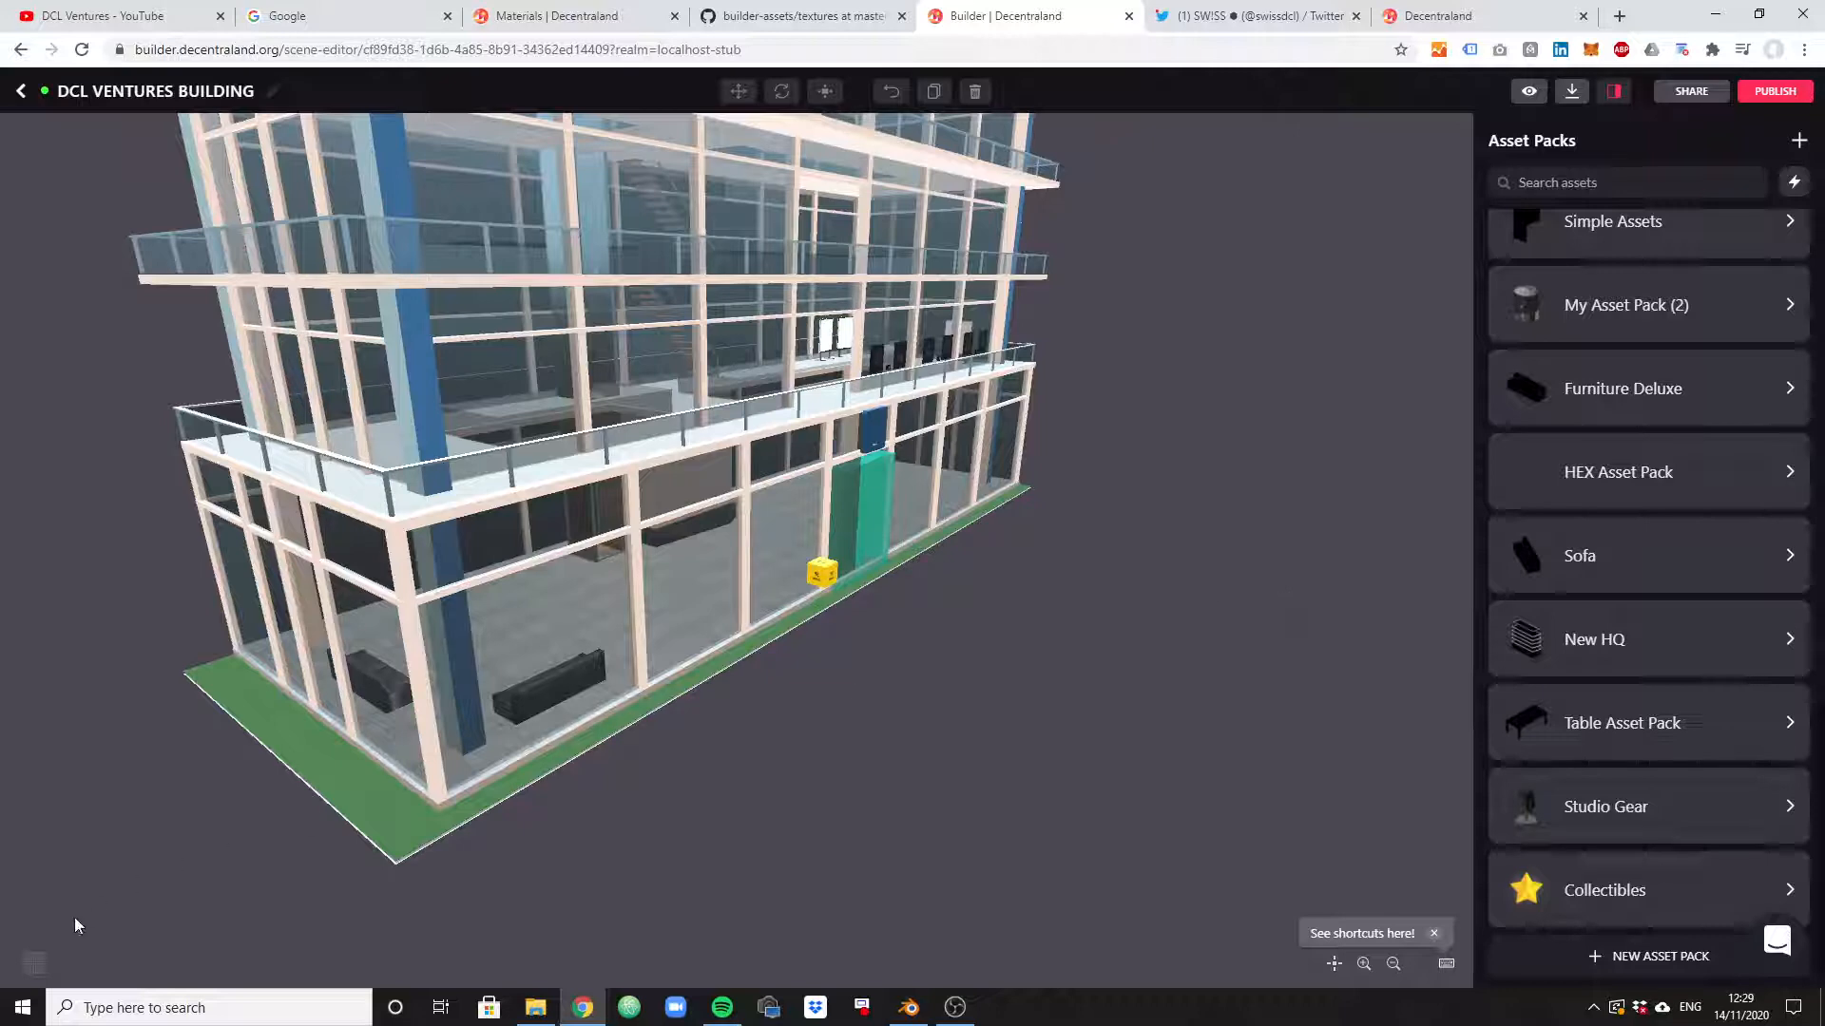
left_click(42, 966)
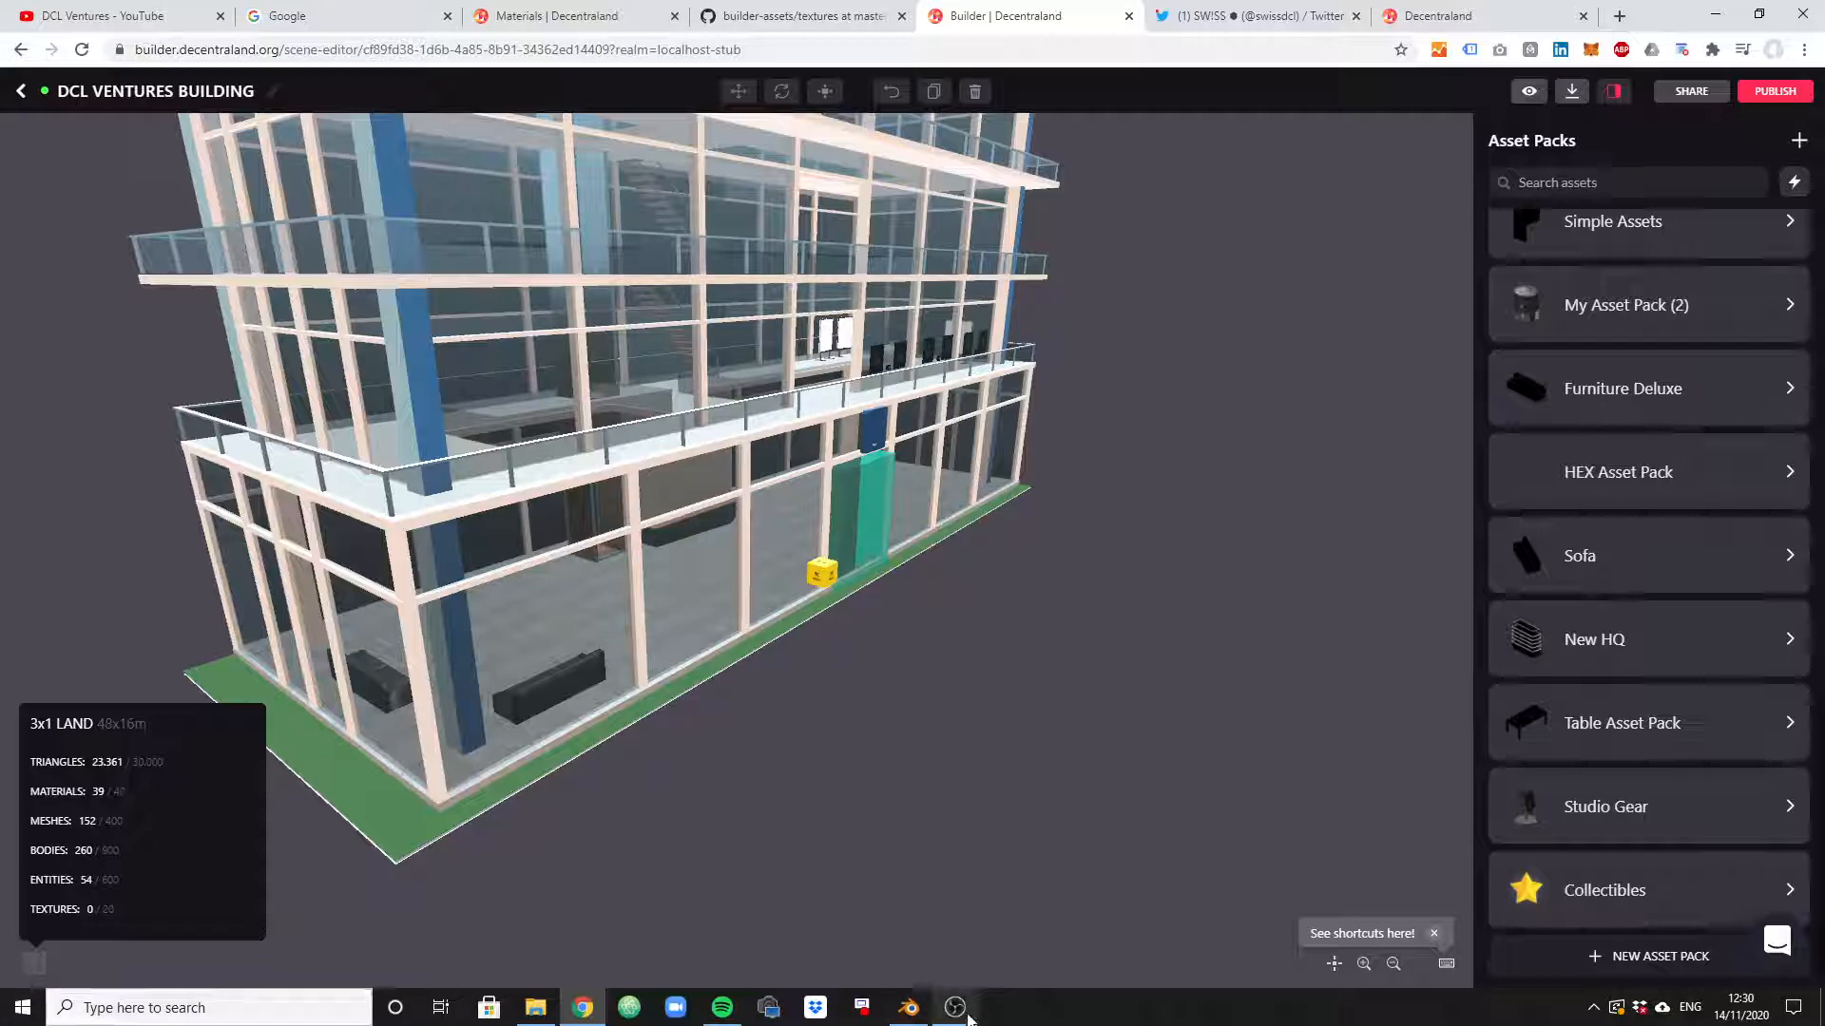
Switch to Blender and examine the palette-textured table from several sides.
left_click(903, 1009)
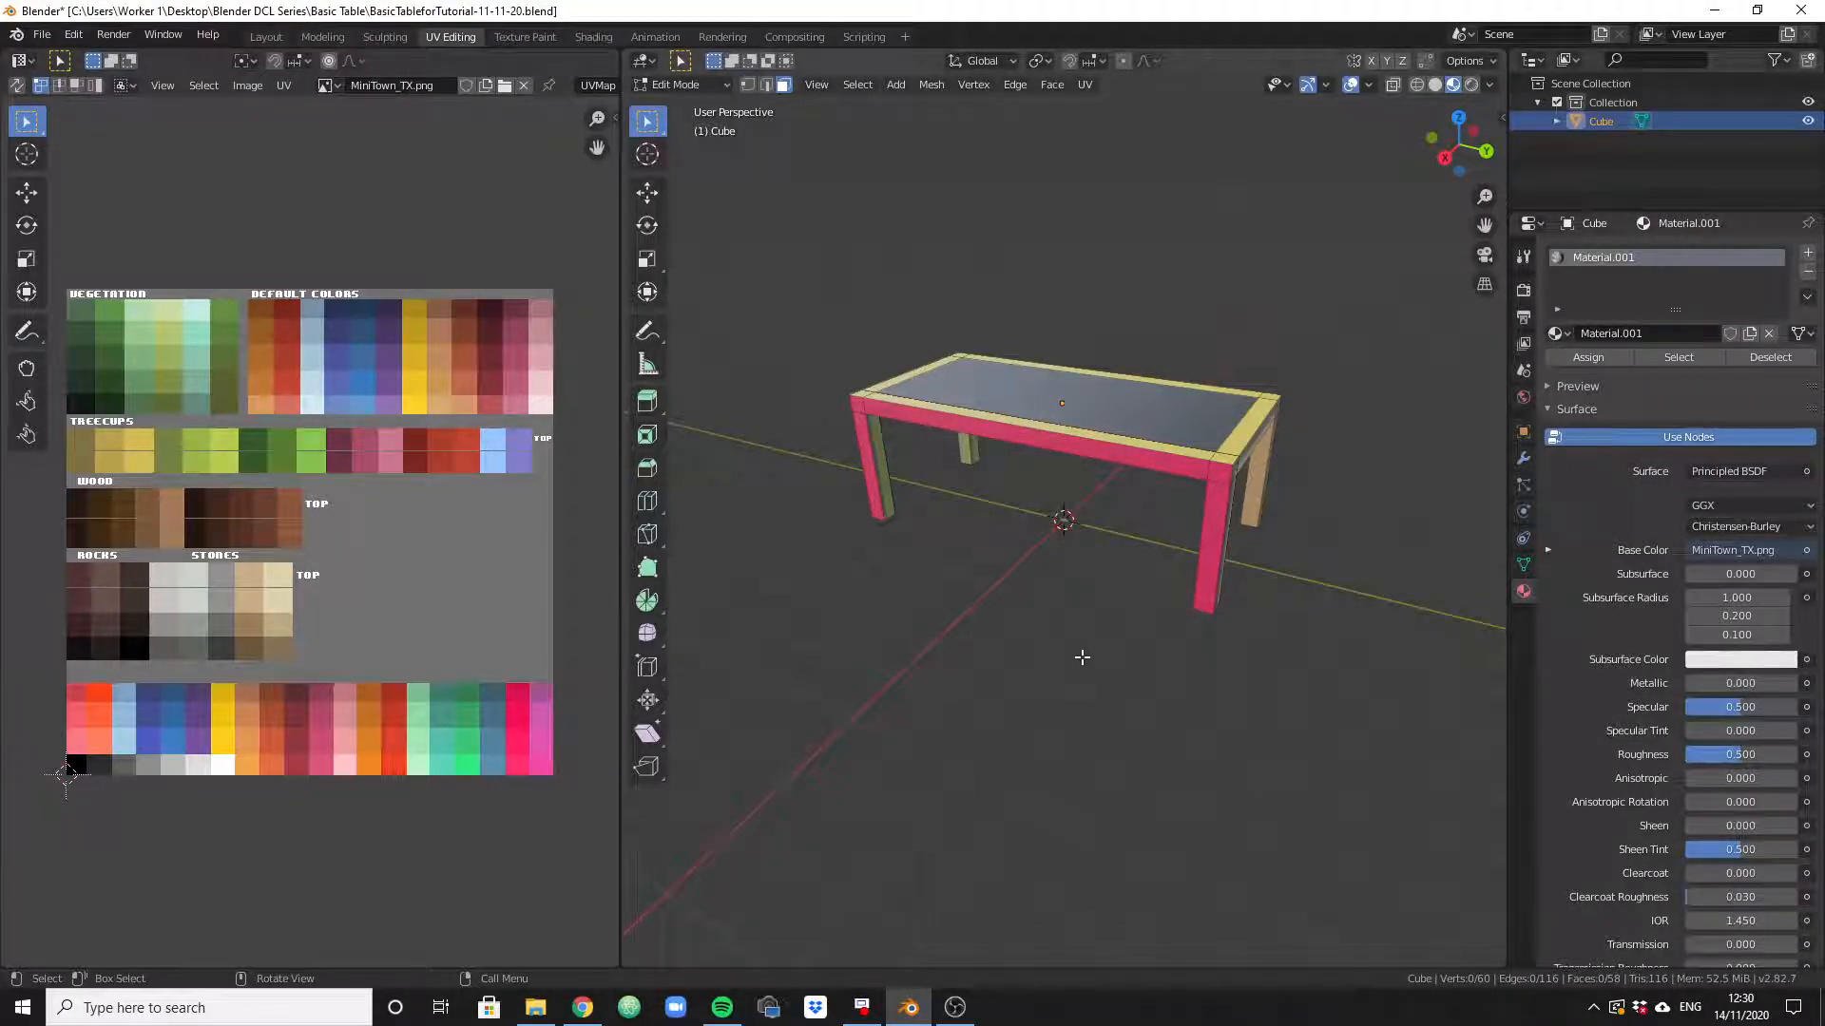
middle_click_drag(1163, 673, 1399, 746)
middle_click_drag(1429, 745, 1426, 716)
middle_click_drag(1071, 725, 1158, 721)
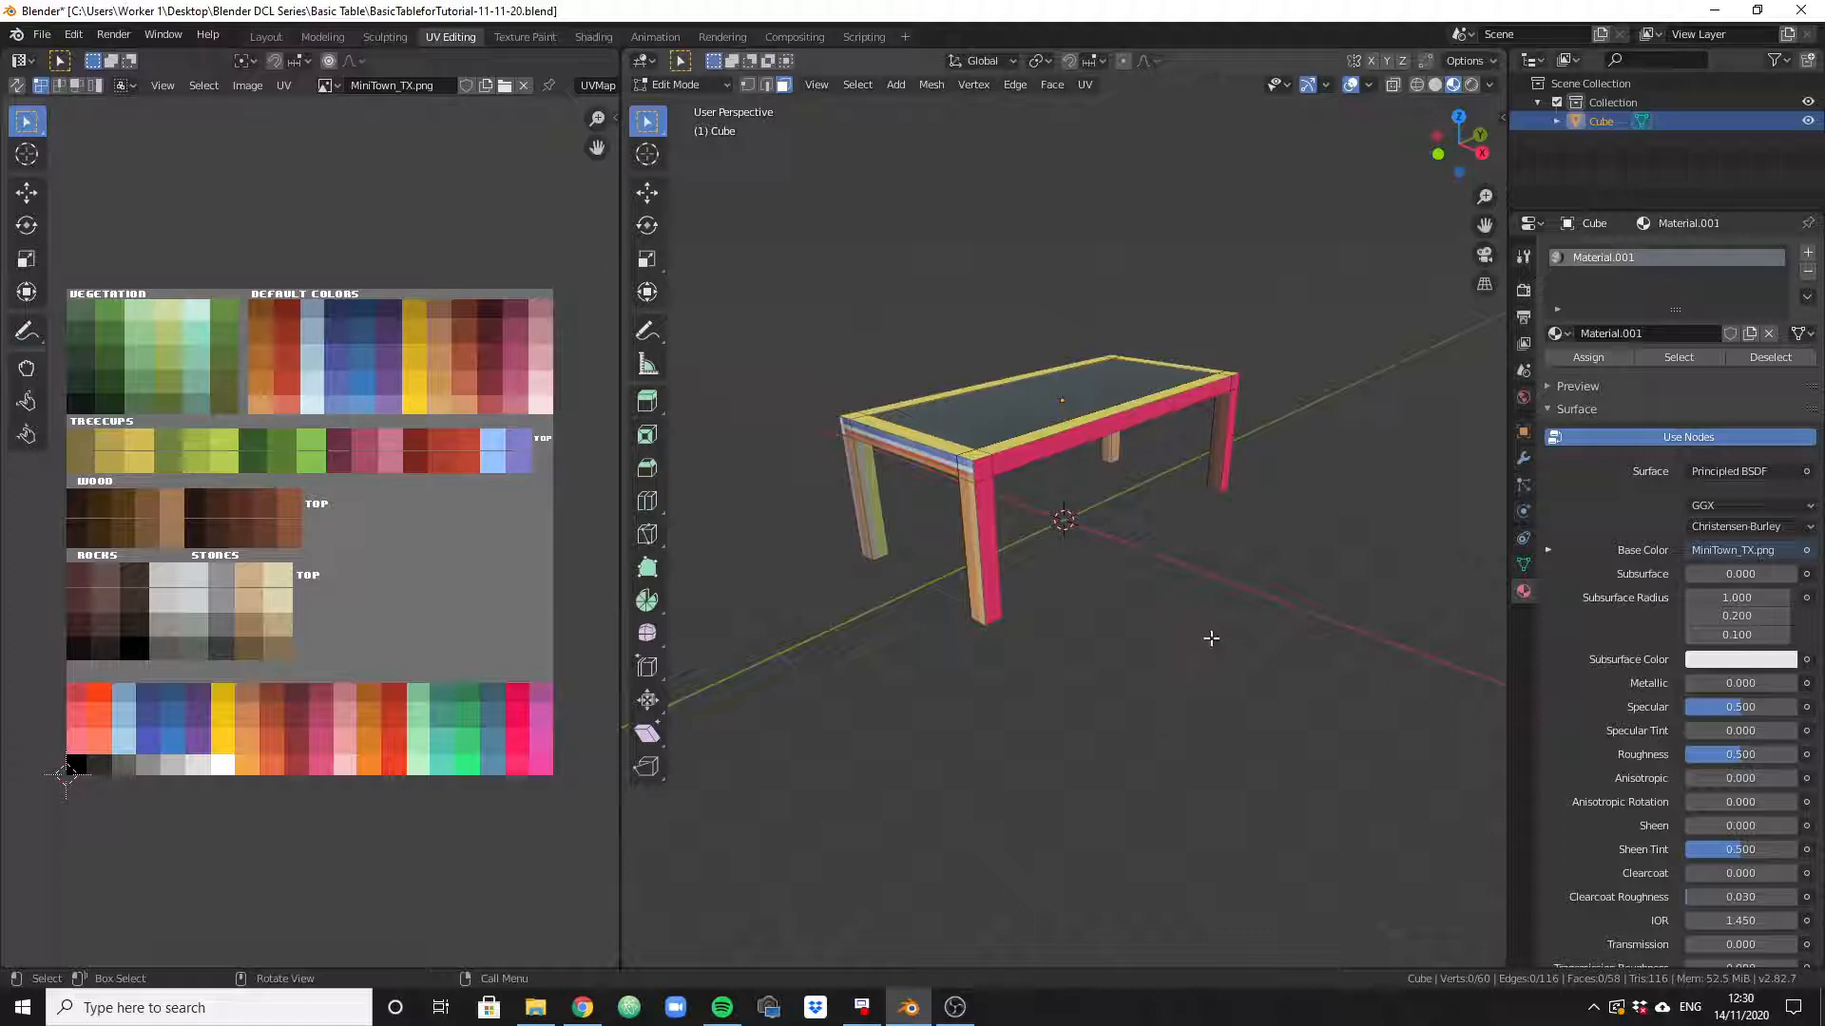
middle_click_drag(1209, 635, 990, 631)
middle_click_drag(1122, 630, 1067, 619)
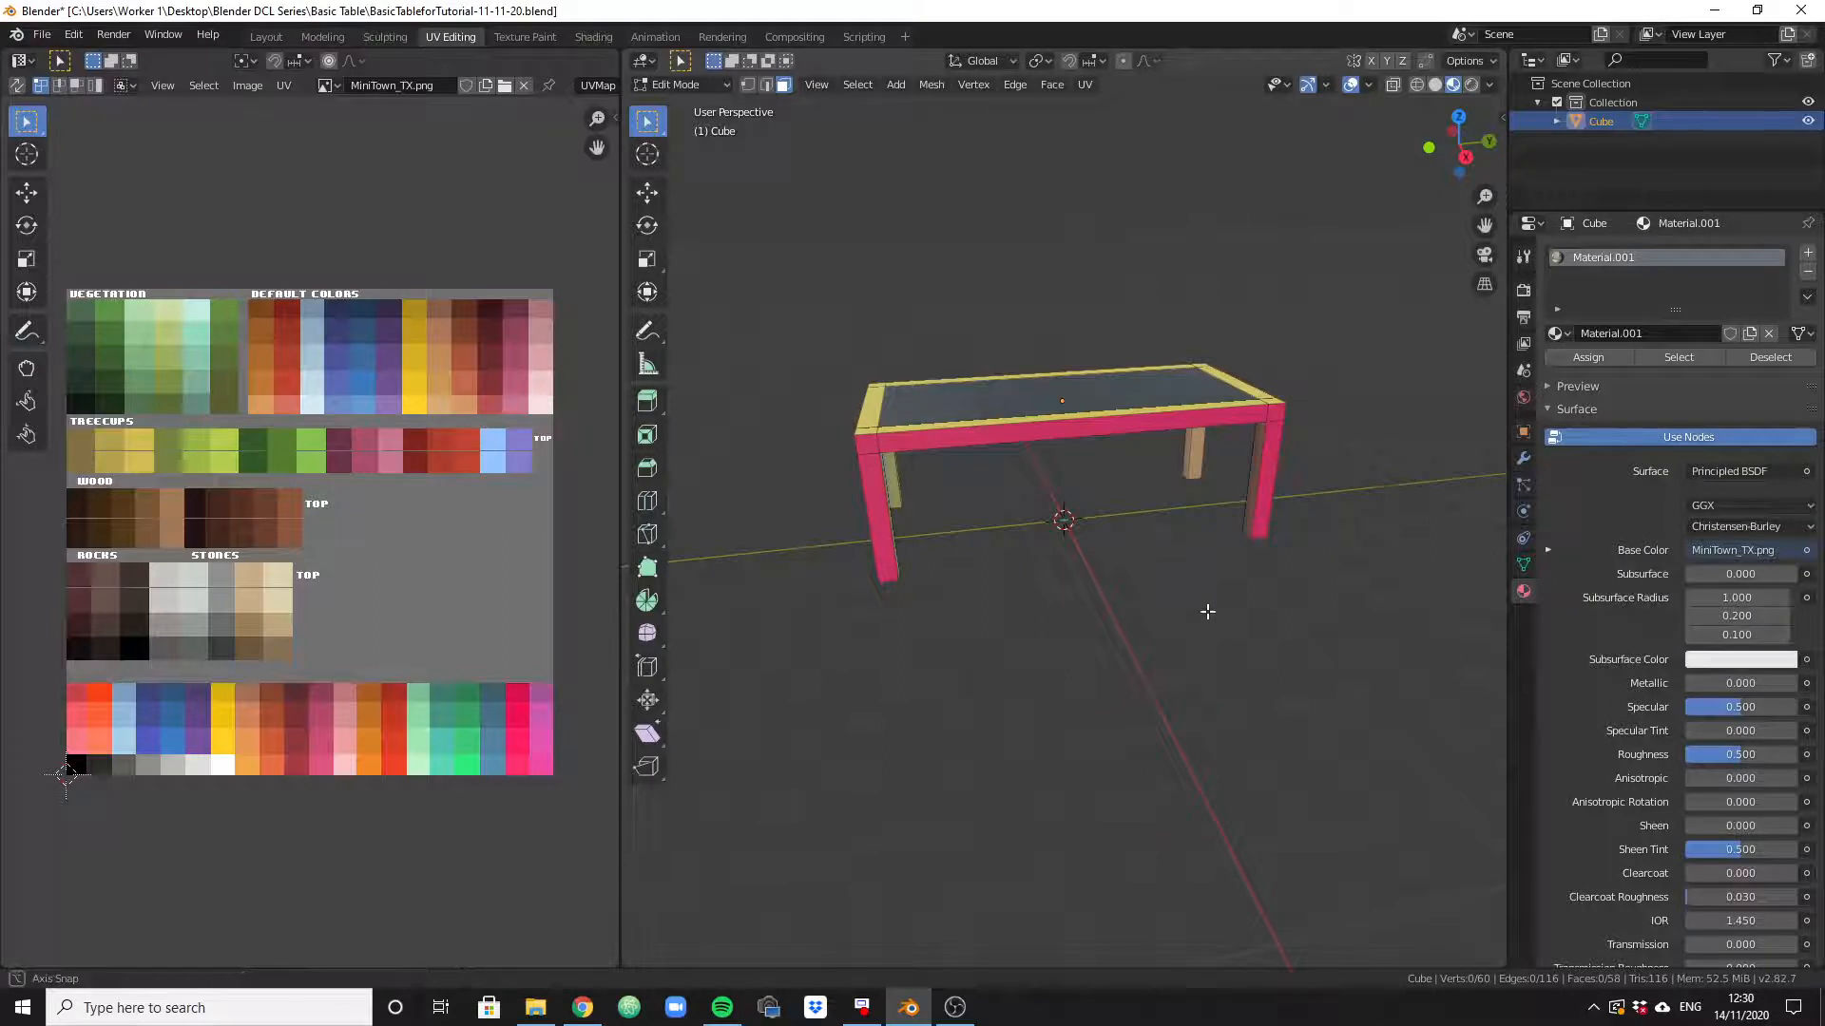
middle_click_drag(1206, 611, 924, 694)
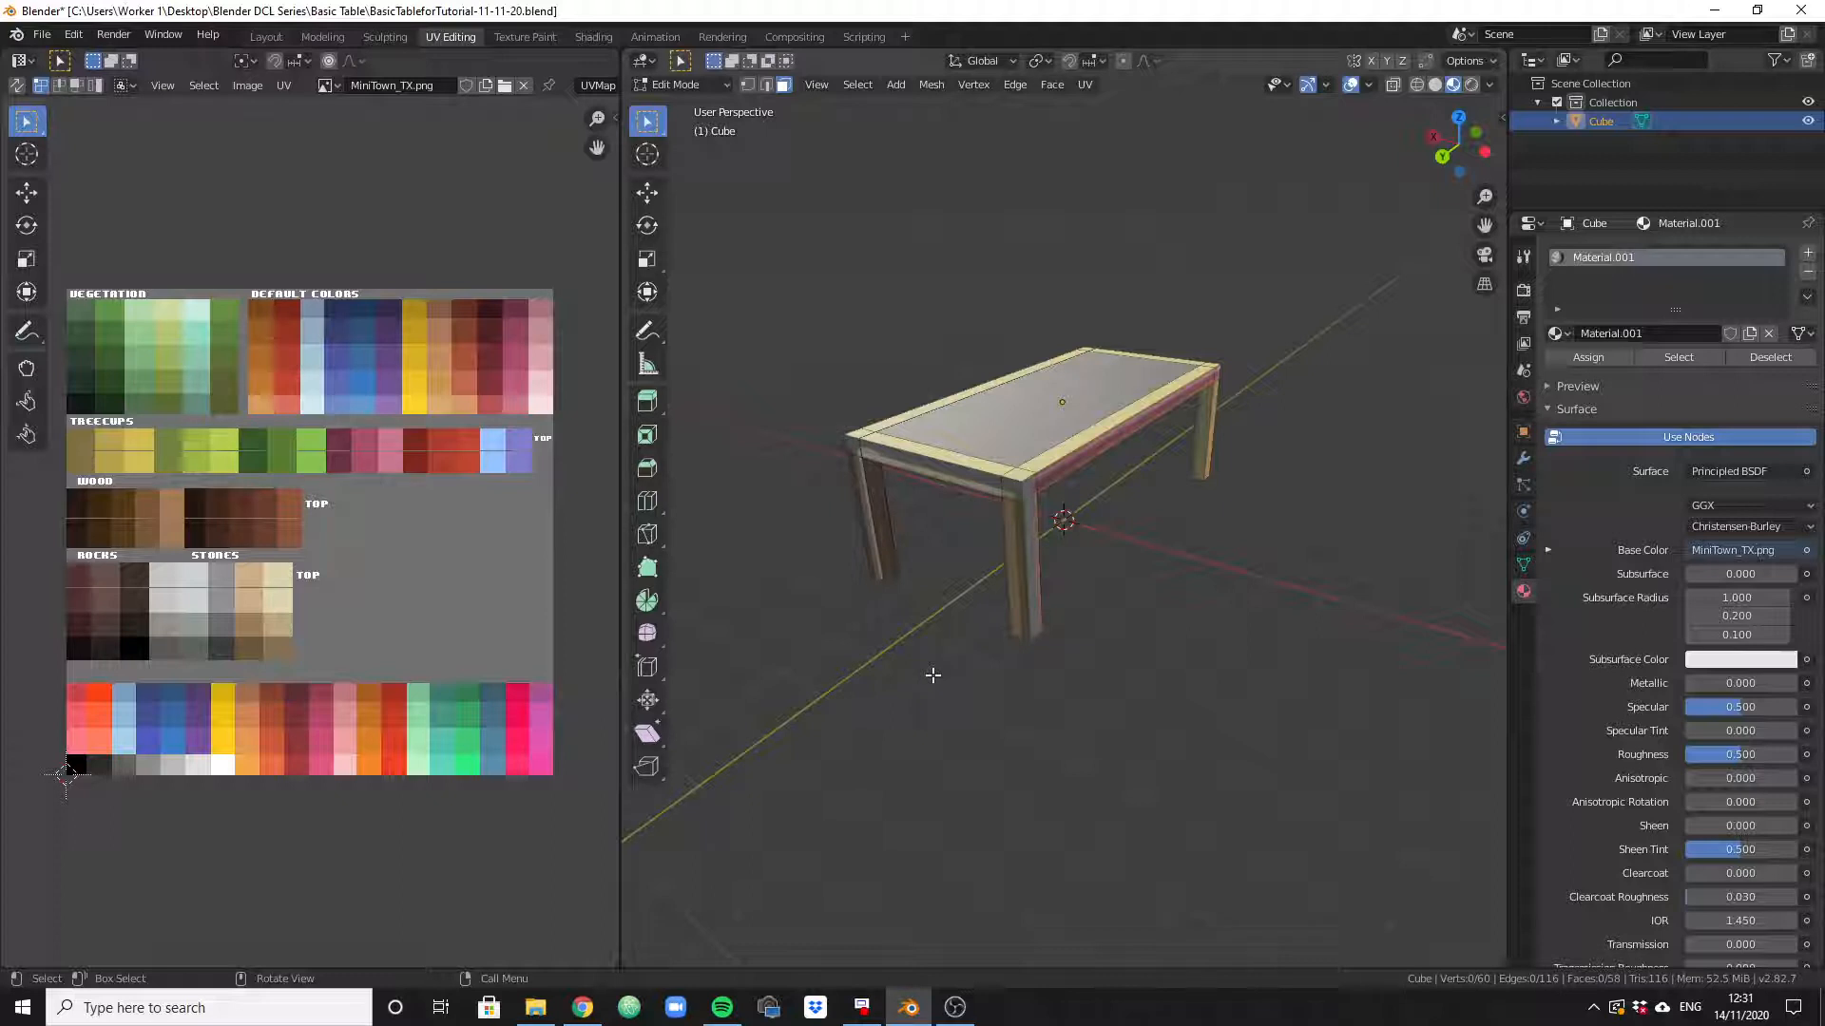
Reopen BasicTableforTutorial-11-11-20.blend from the recent files without saving the current changes.
left_click(42, 34)
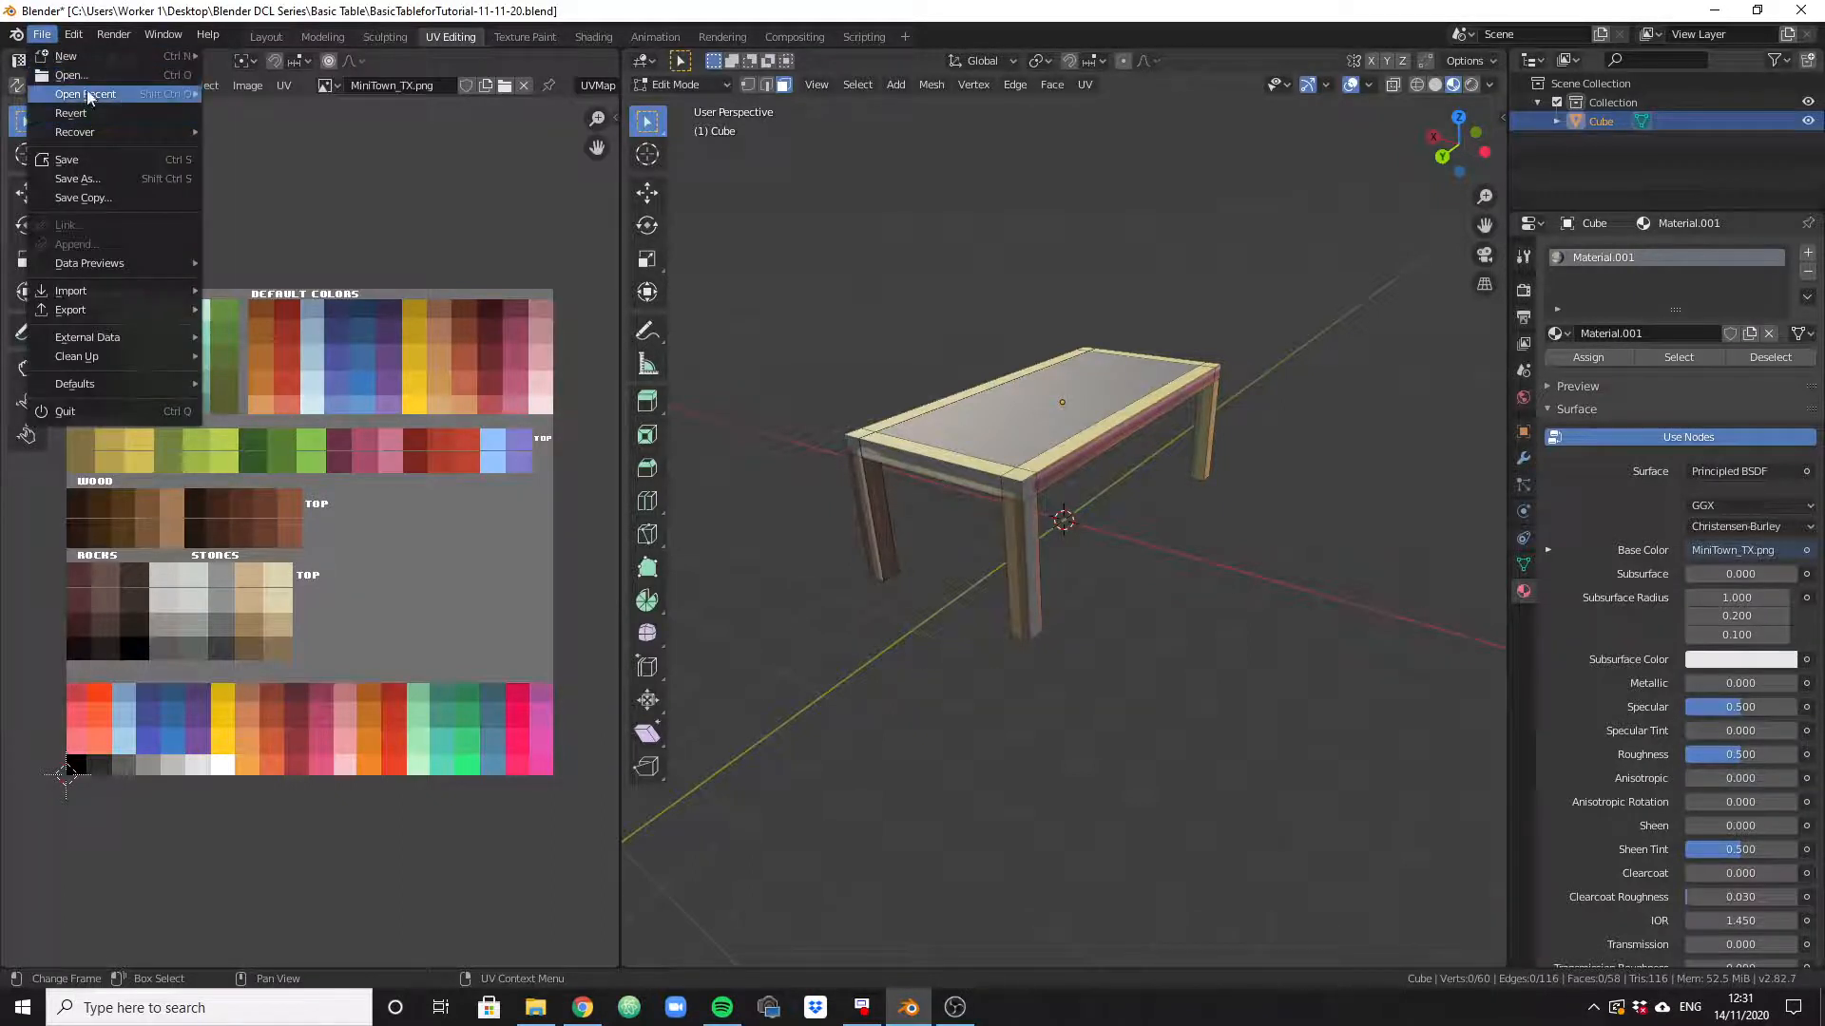
mouse_move(88, 97)
left_click(266, 99)
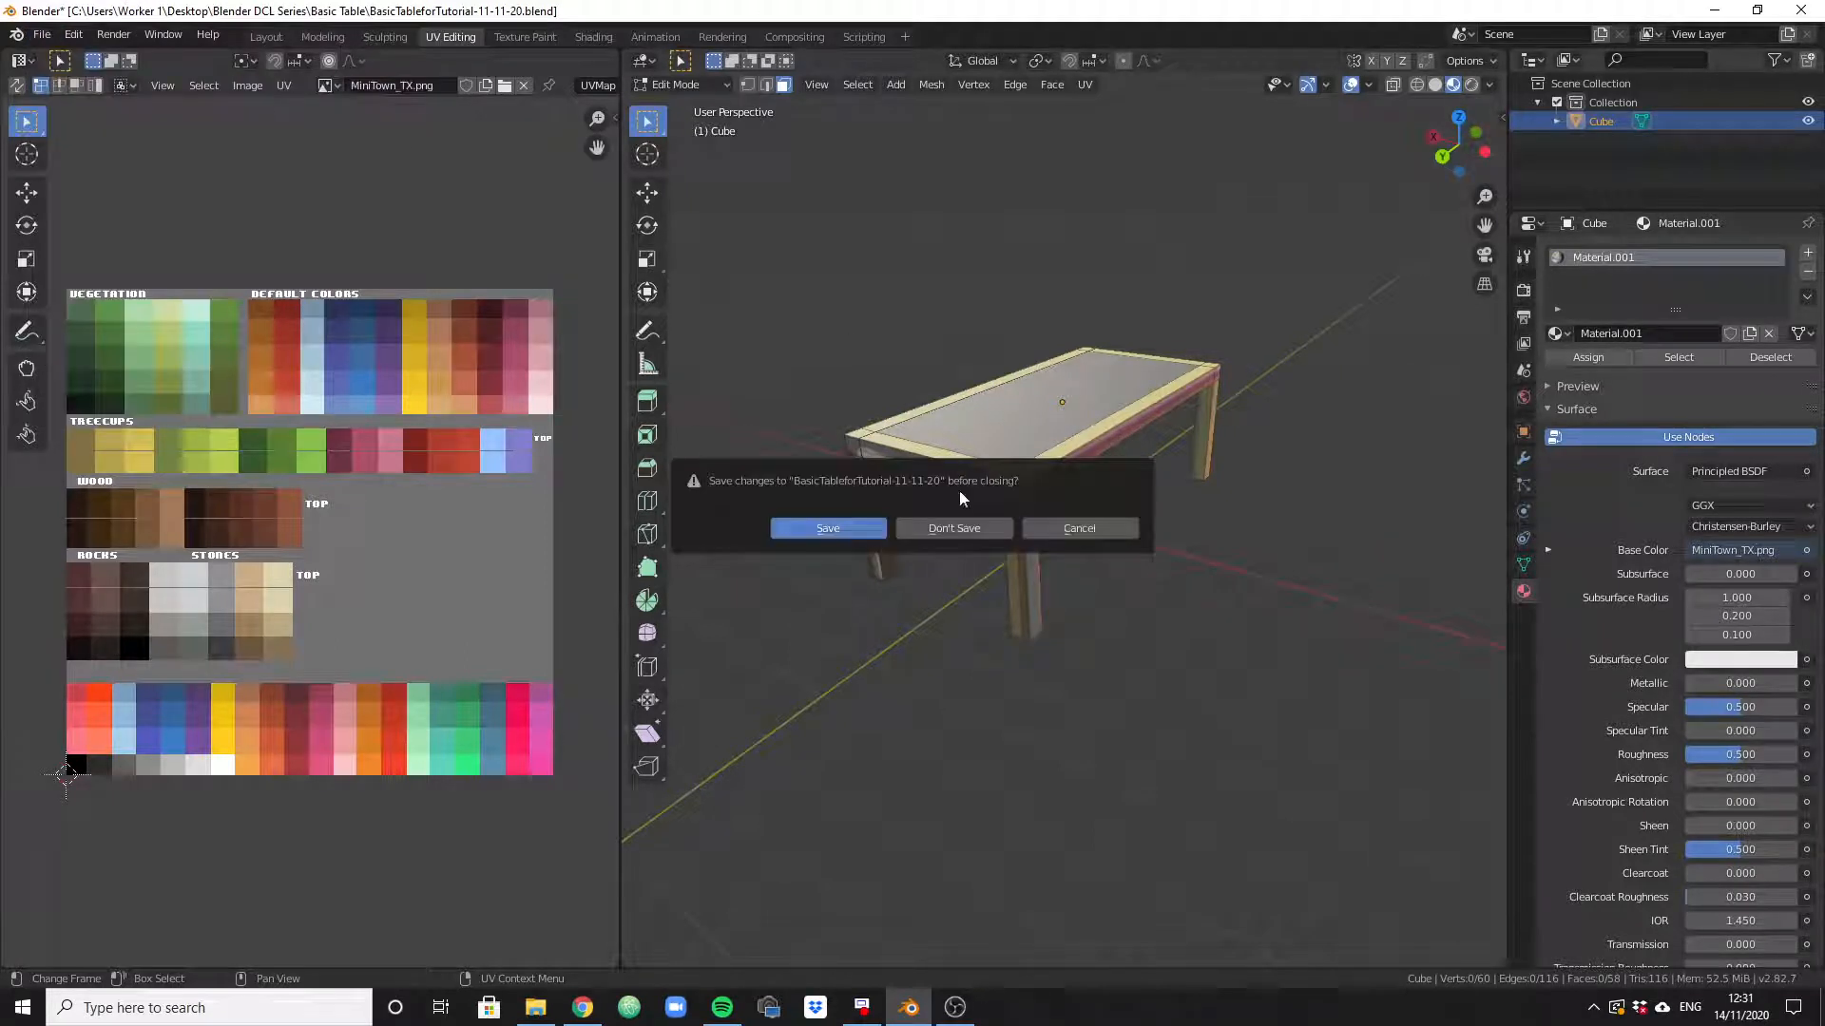
left_click(954, 527)
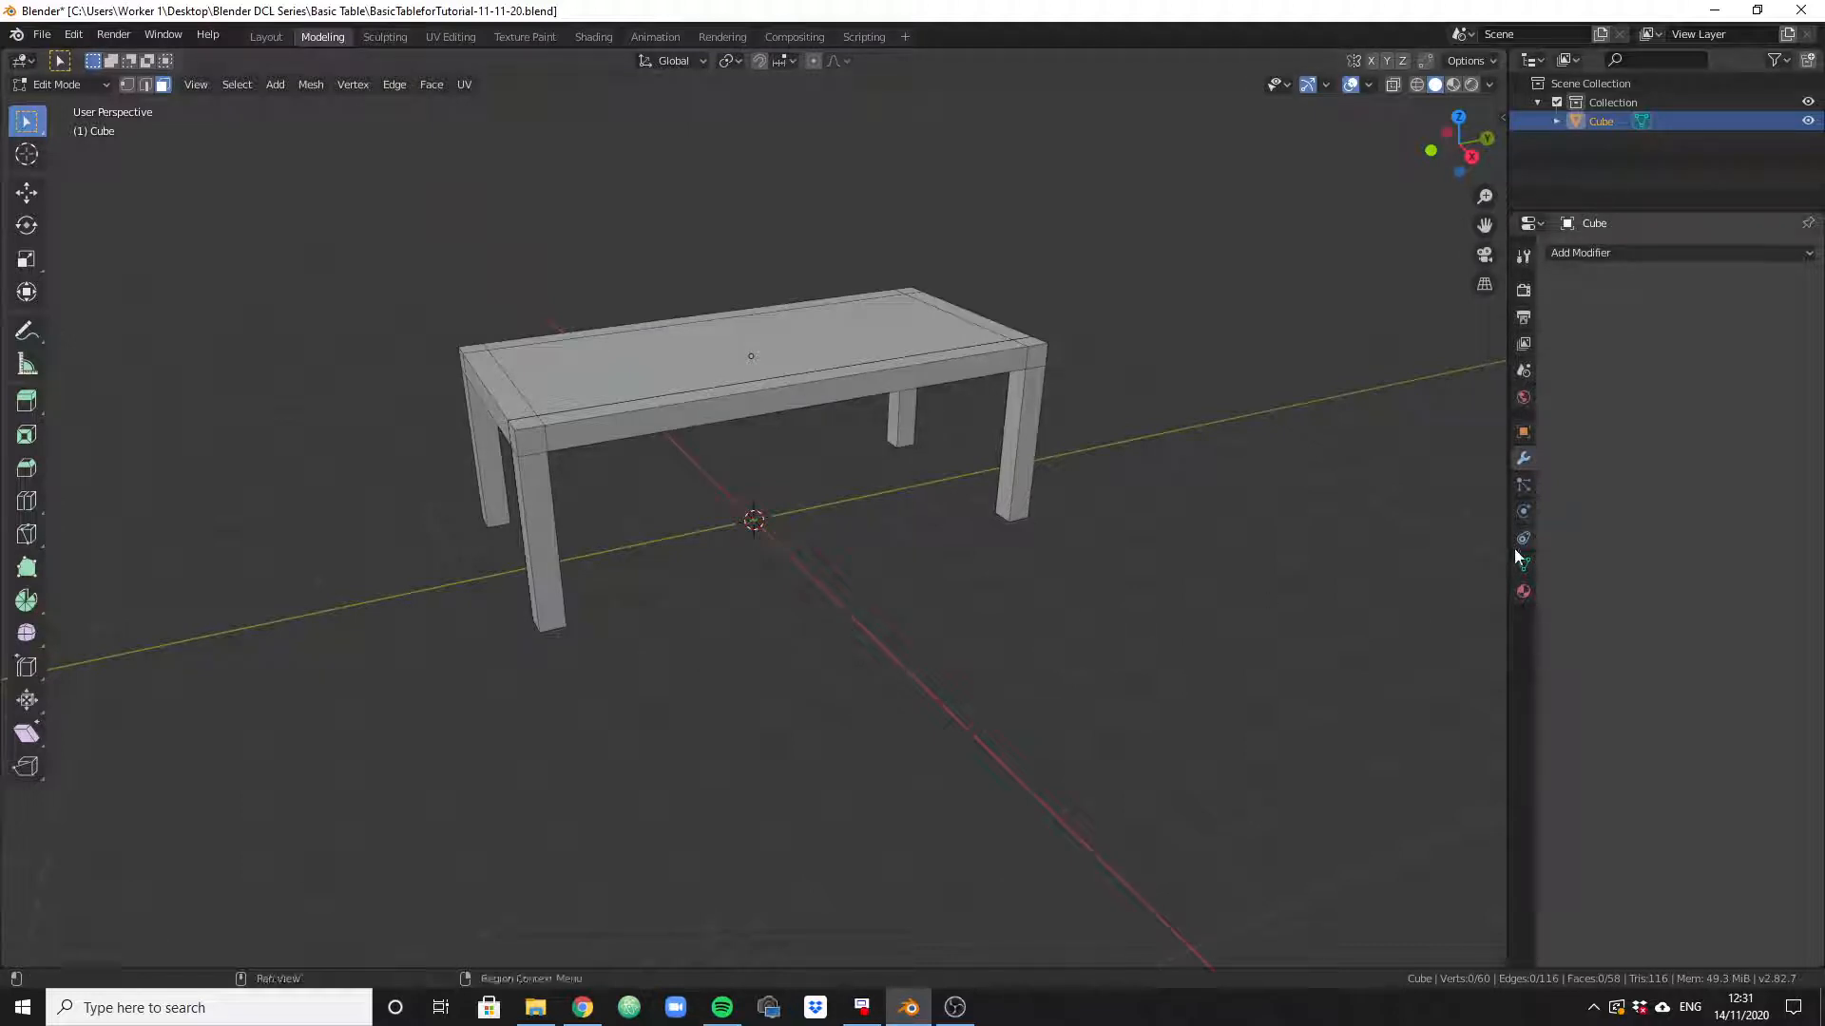
Display the table's material settings, switch to Object Mode and remove the existing material slot.
left_click(1525, 592)
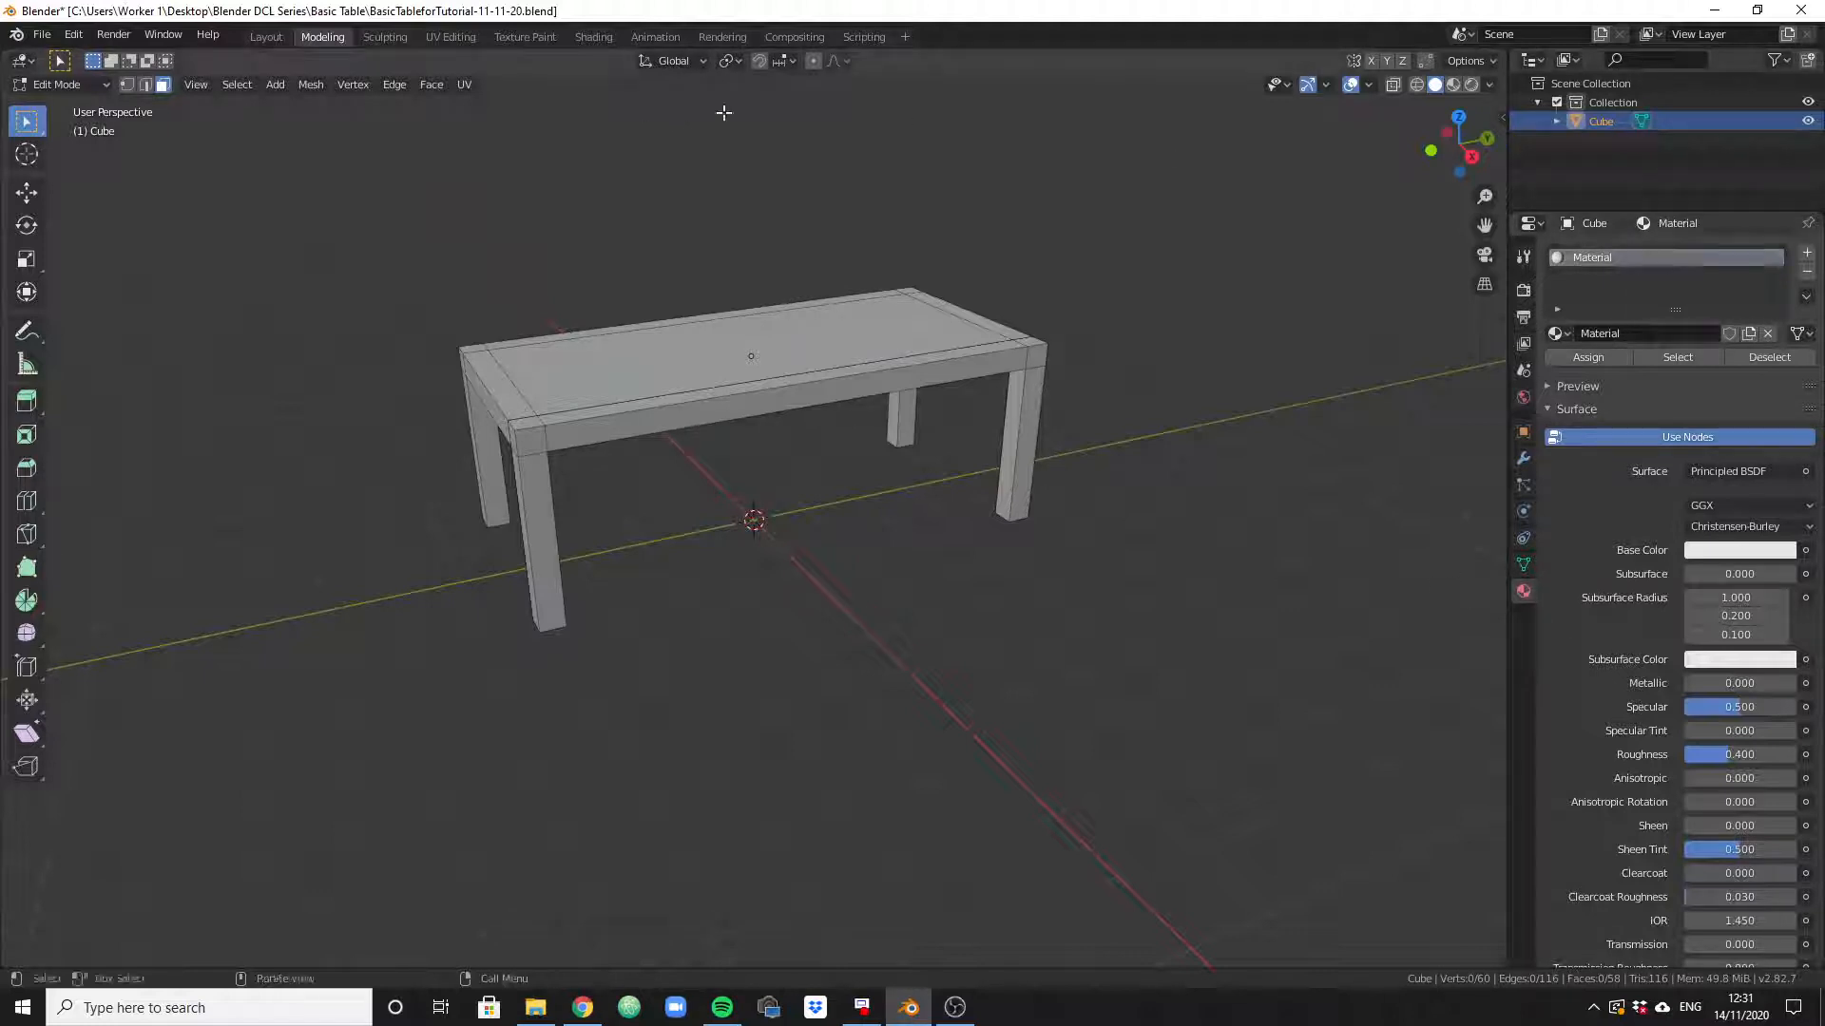
left_click(53, 88)
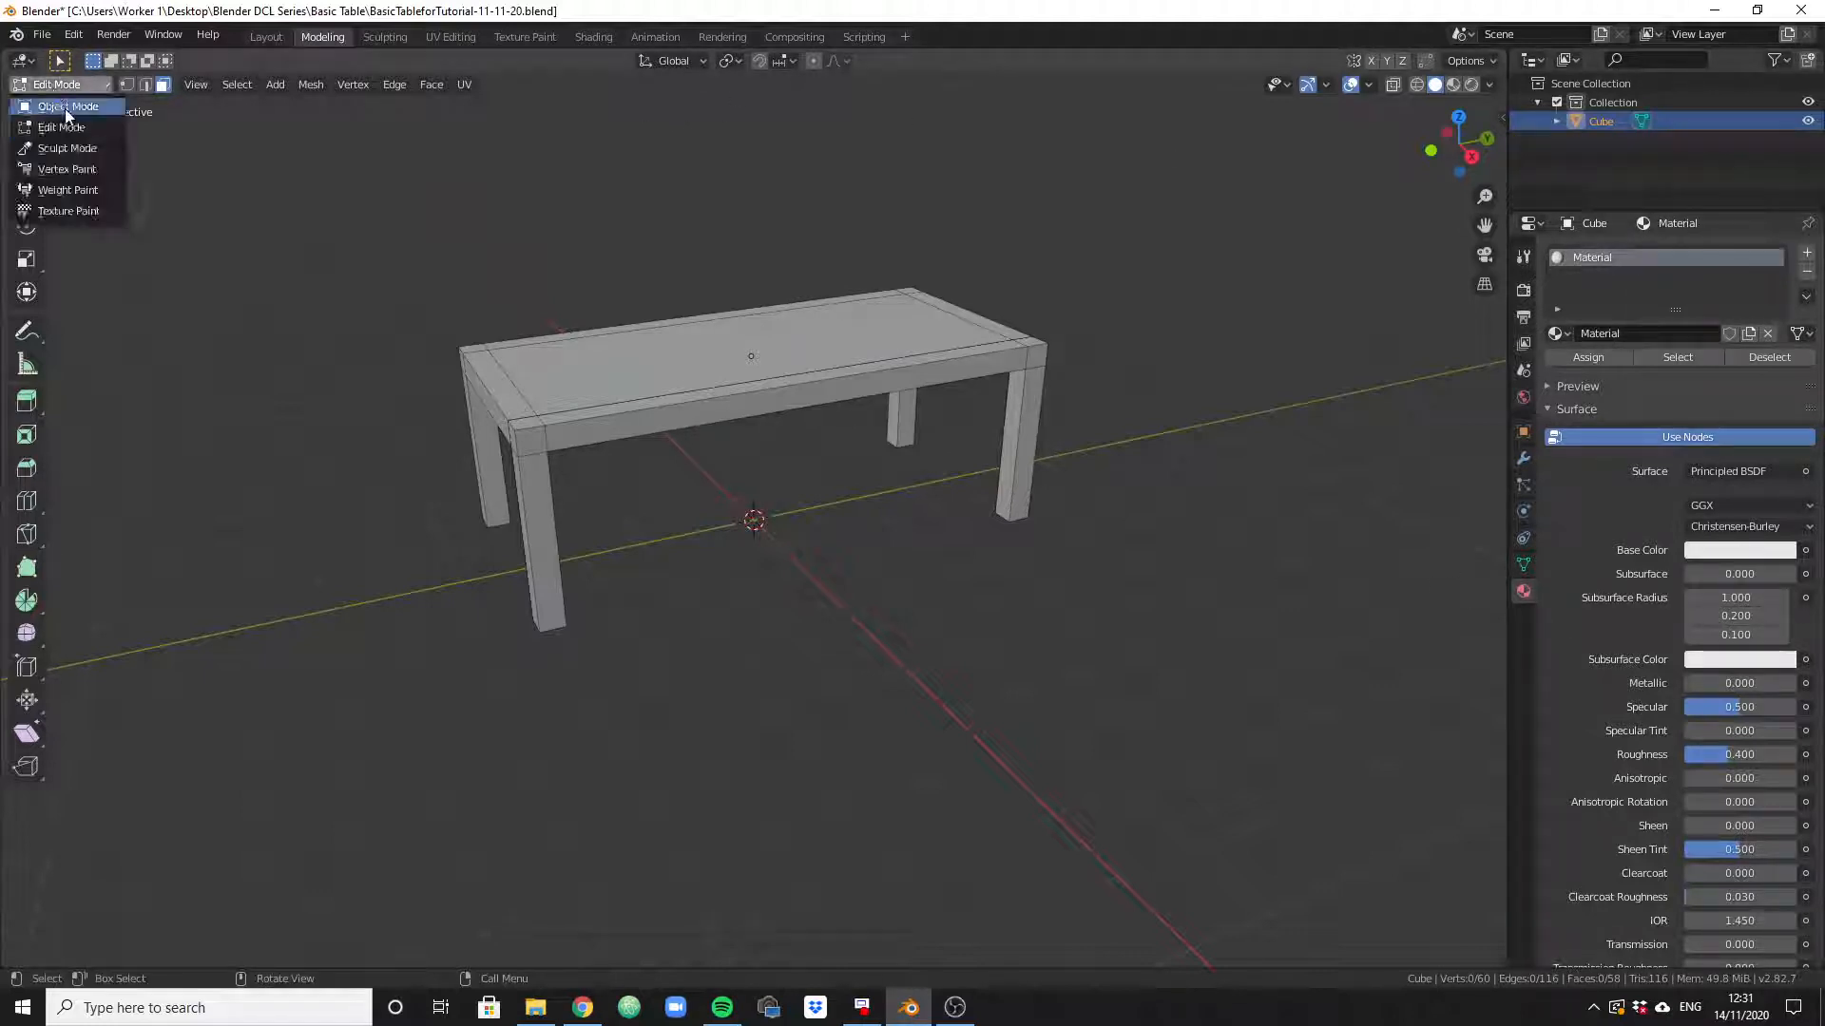
left_click(65, 106)
left_click(1464, 415)
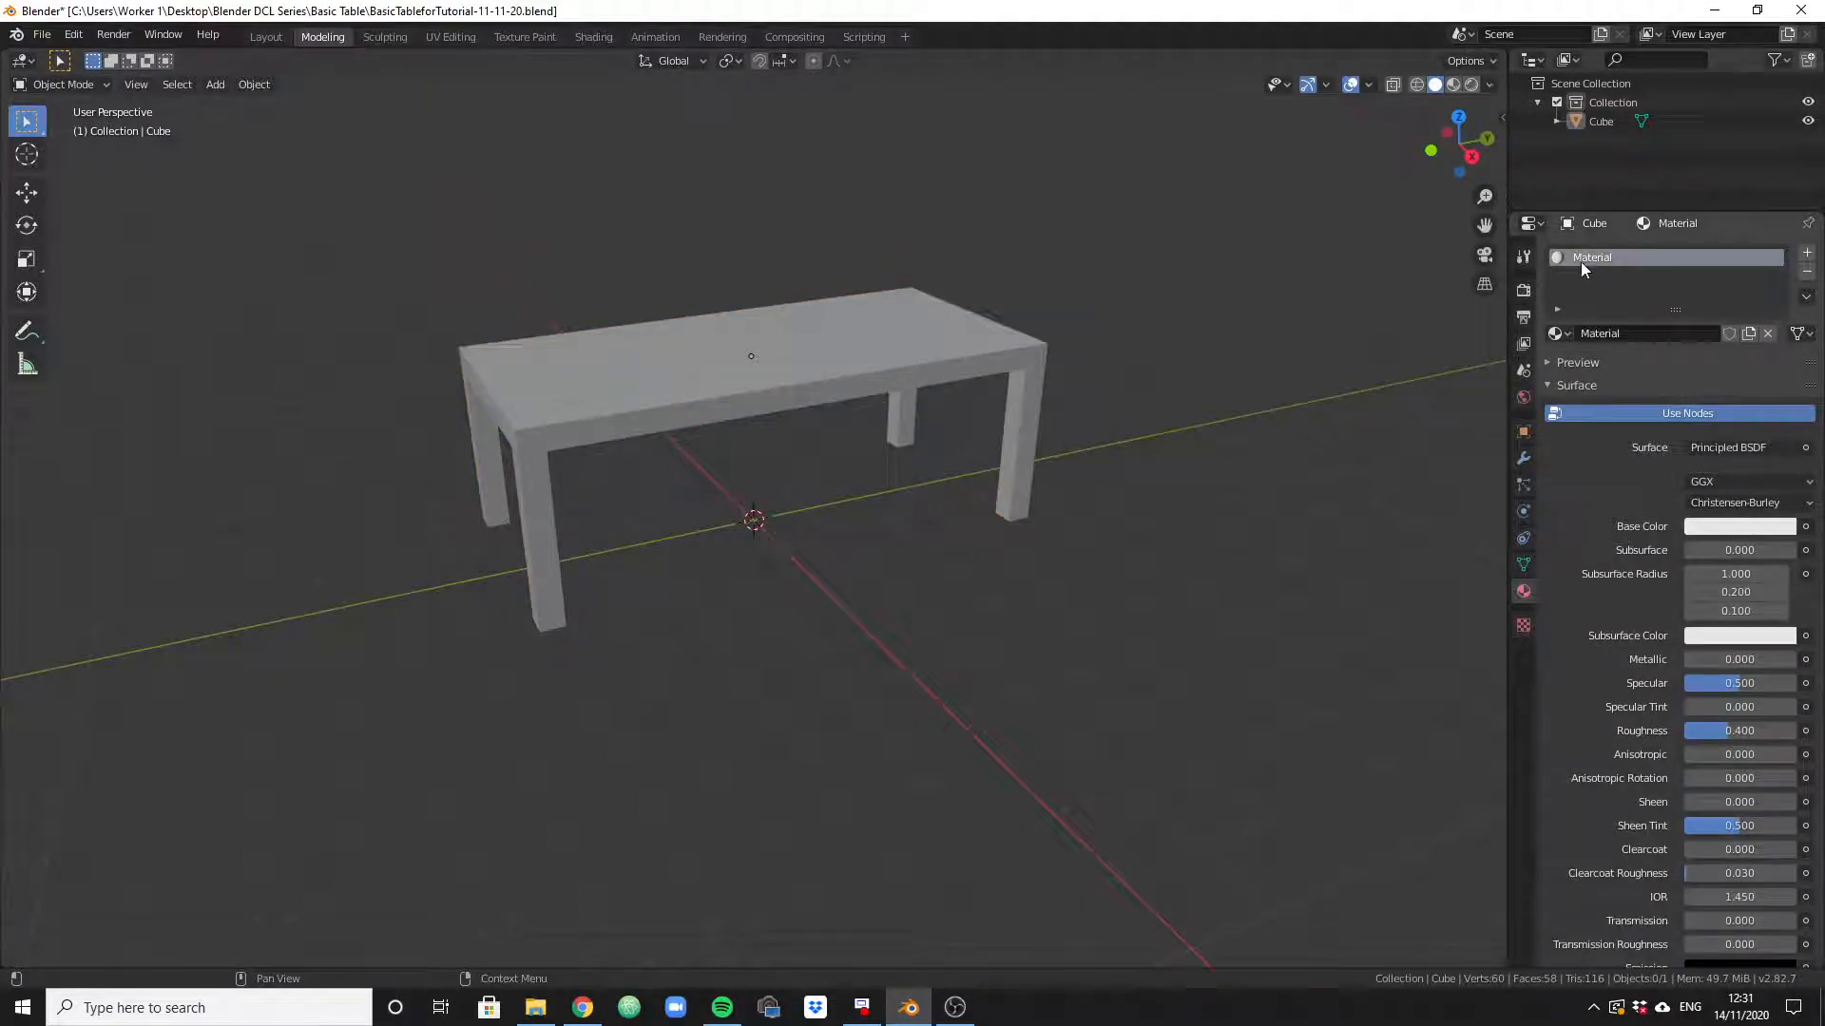
left_click(1807, 272)
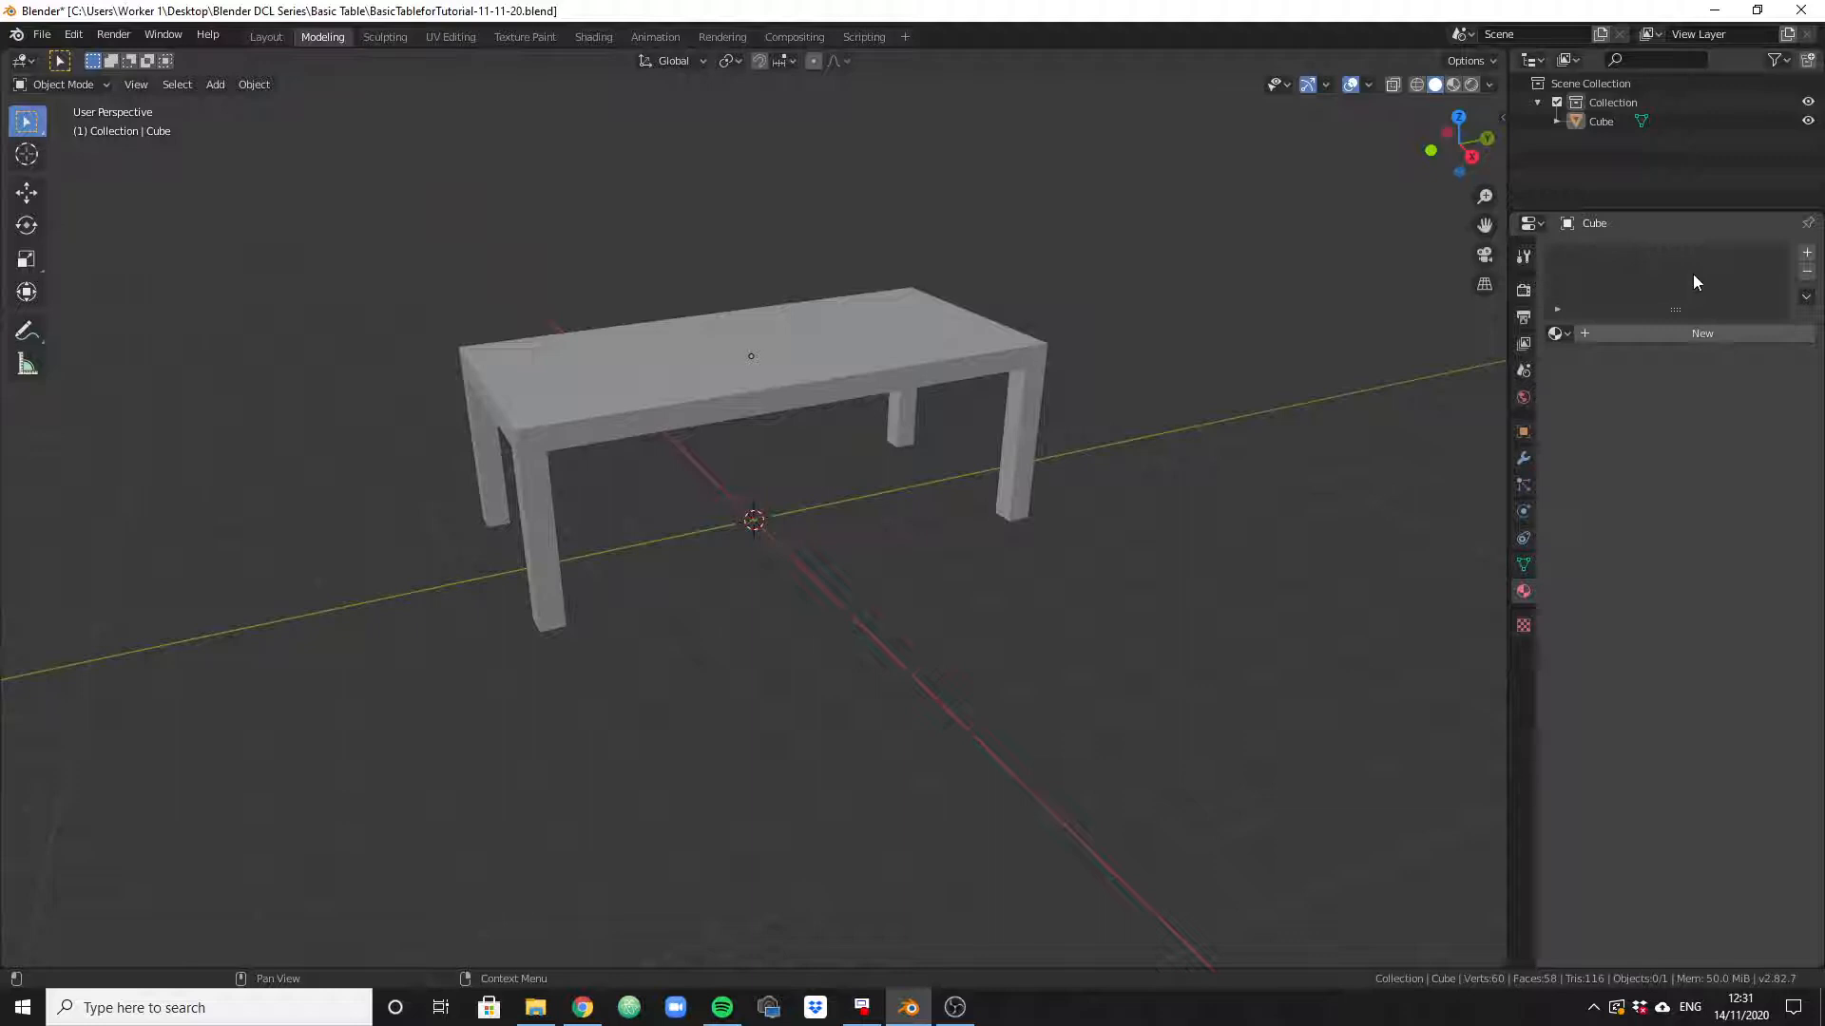
Create a new material for the table with a black base color and view it in Material Preview shading.
left_click(1684, 338)
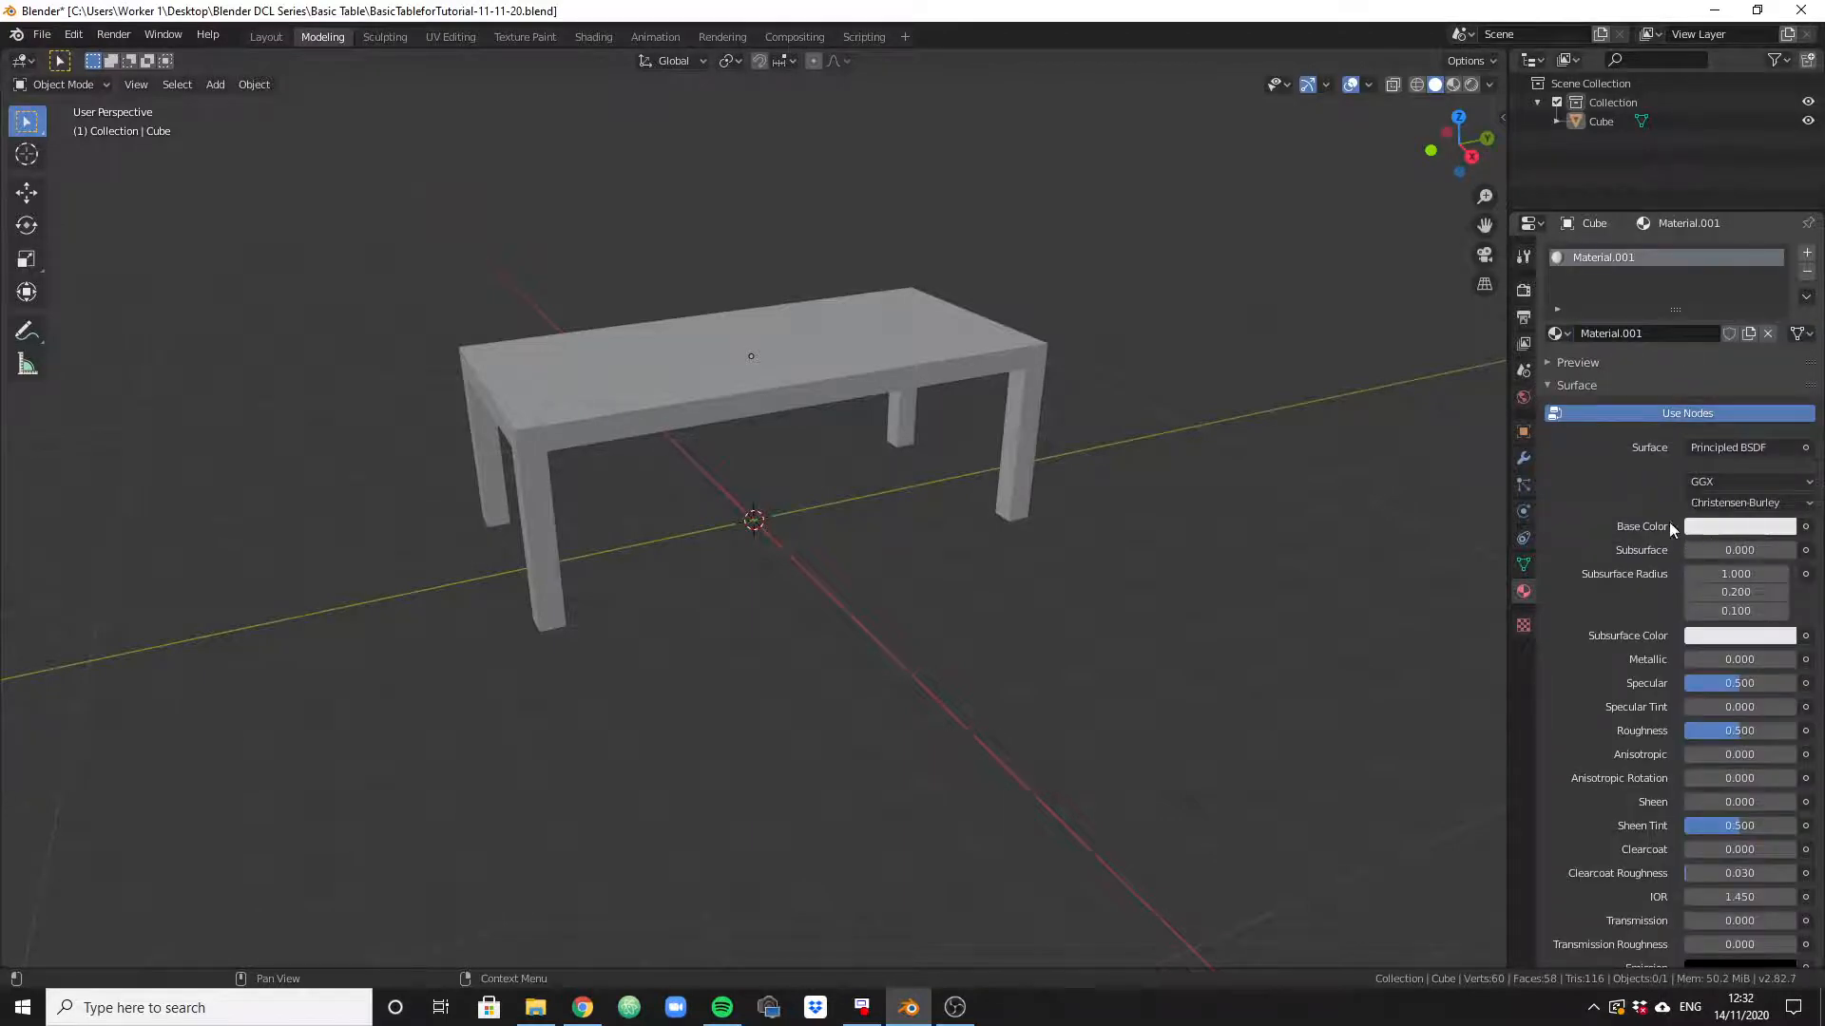
left_click(1723, 529)
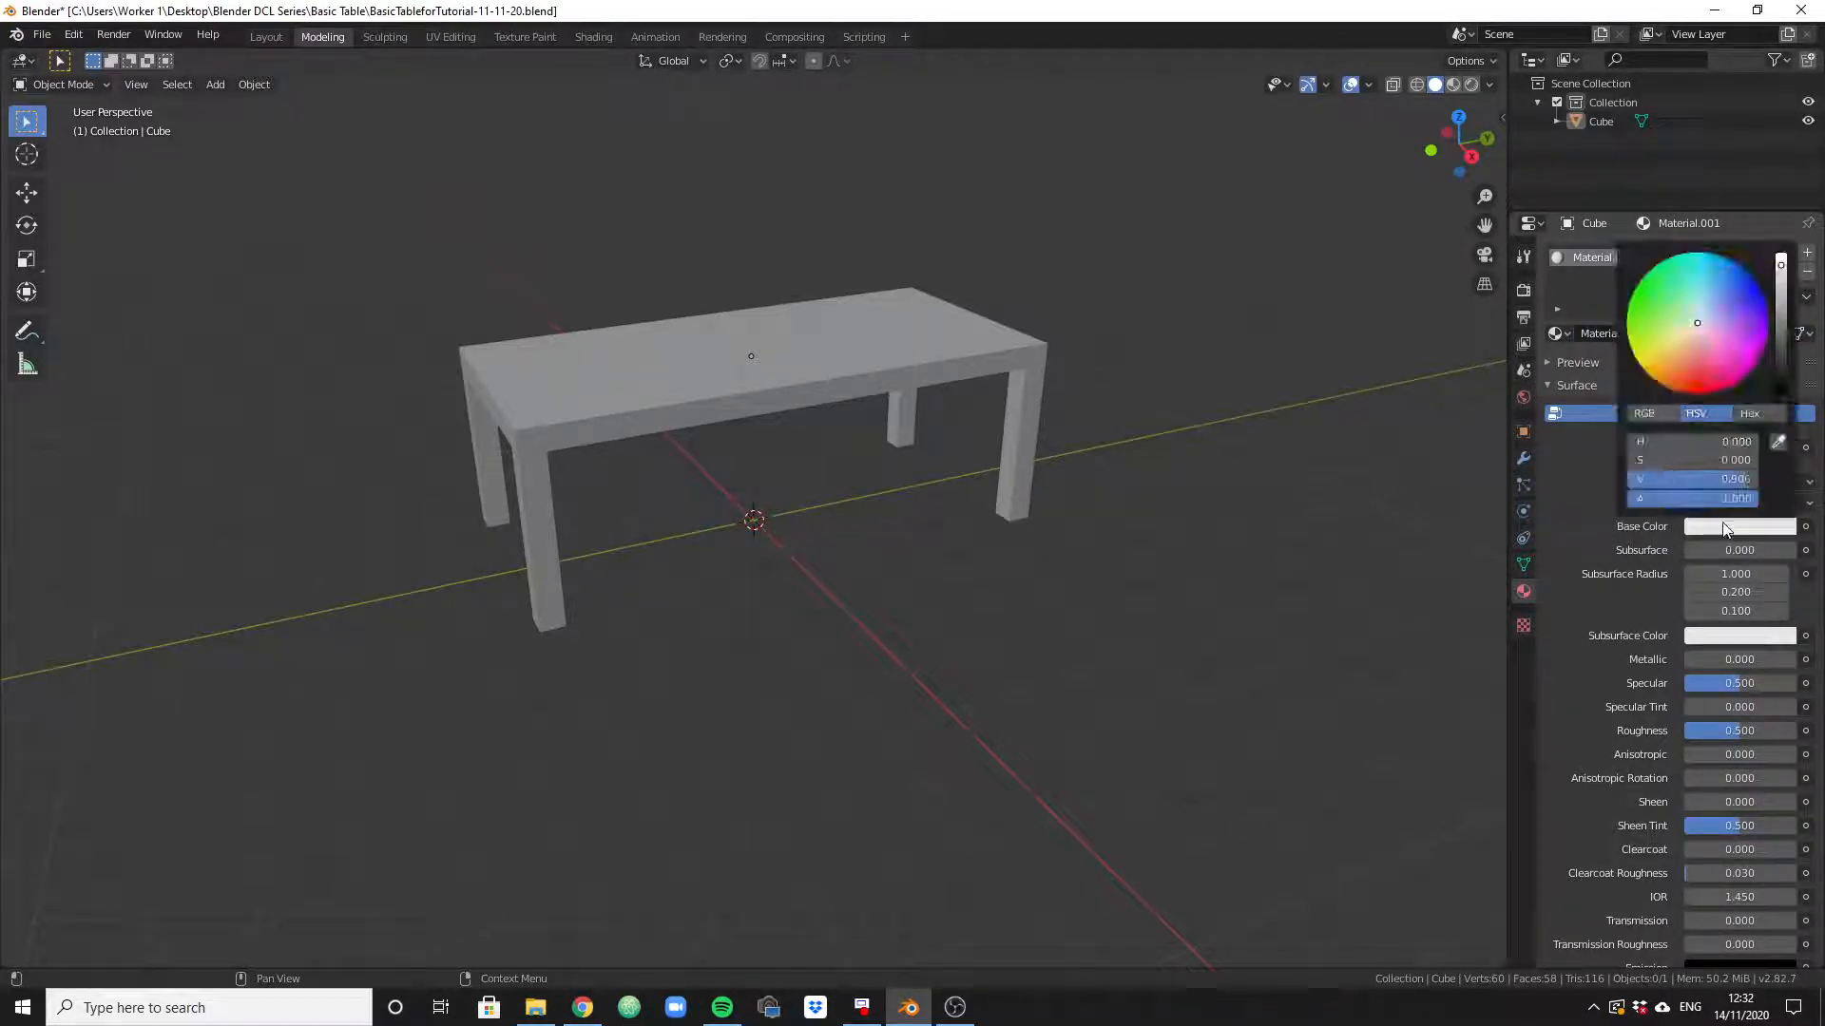
left_click_drag(1781, 274, 1780, 407)
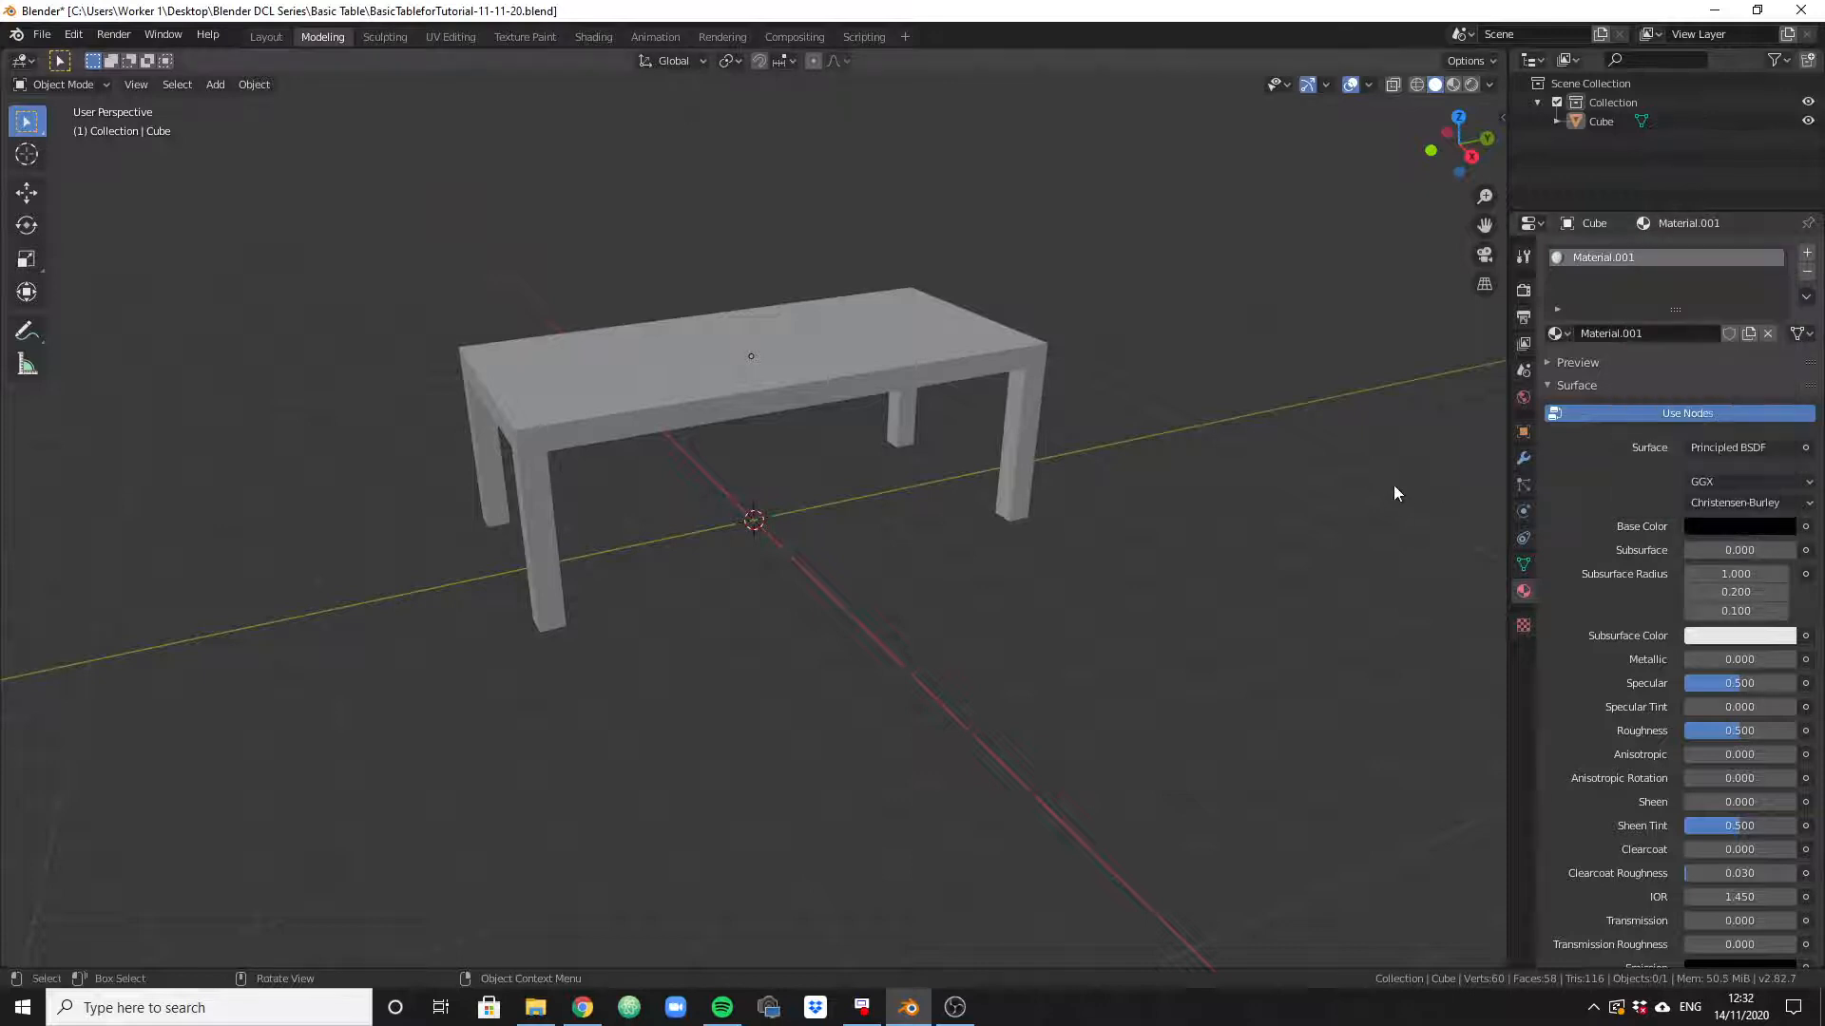
left_click(1453, 84)
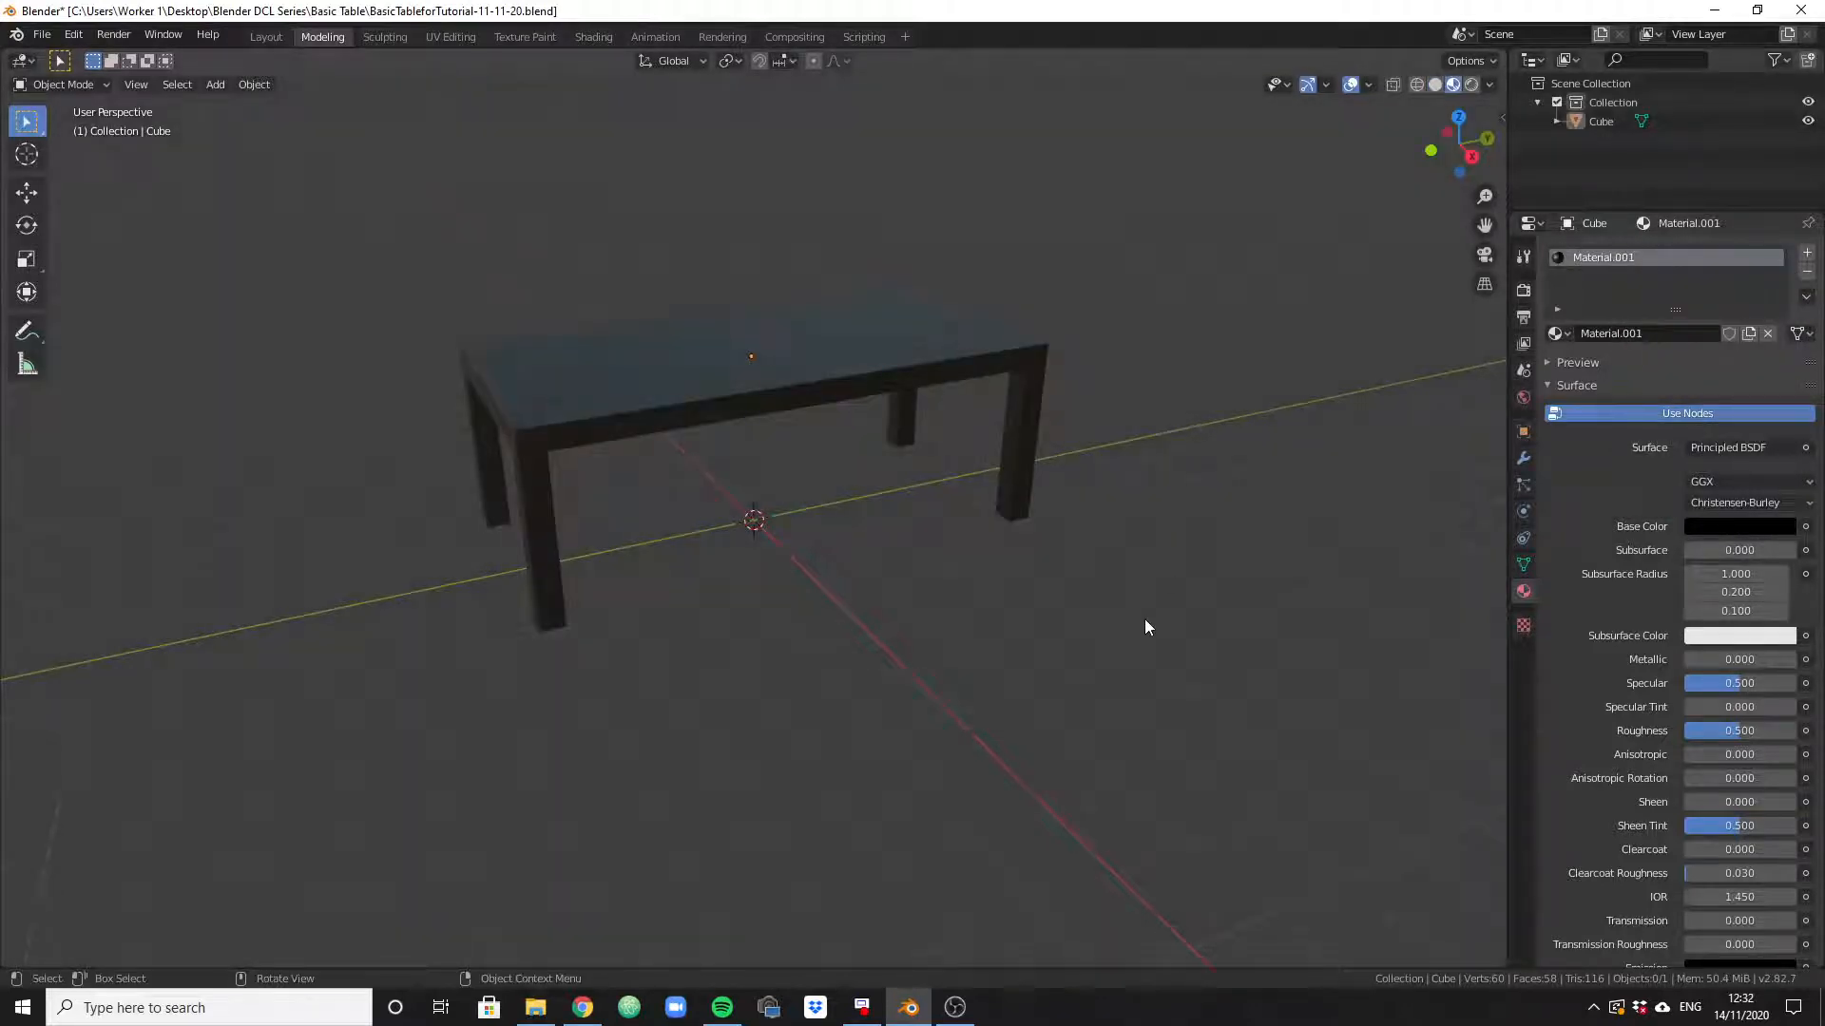
middle_click_drag(1181, 530, 1176, 643)
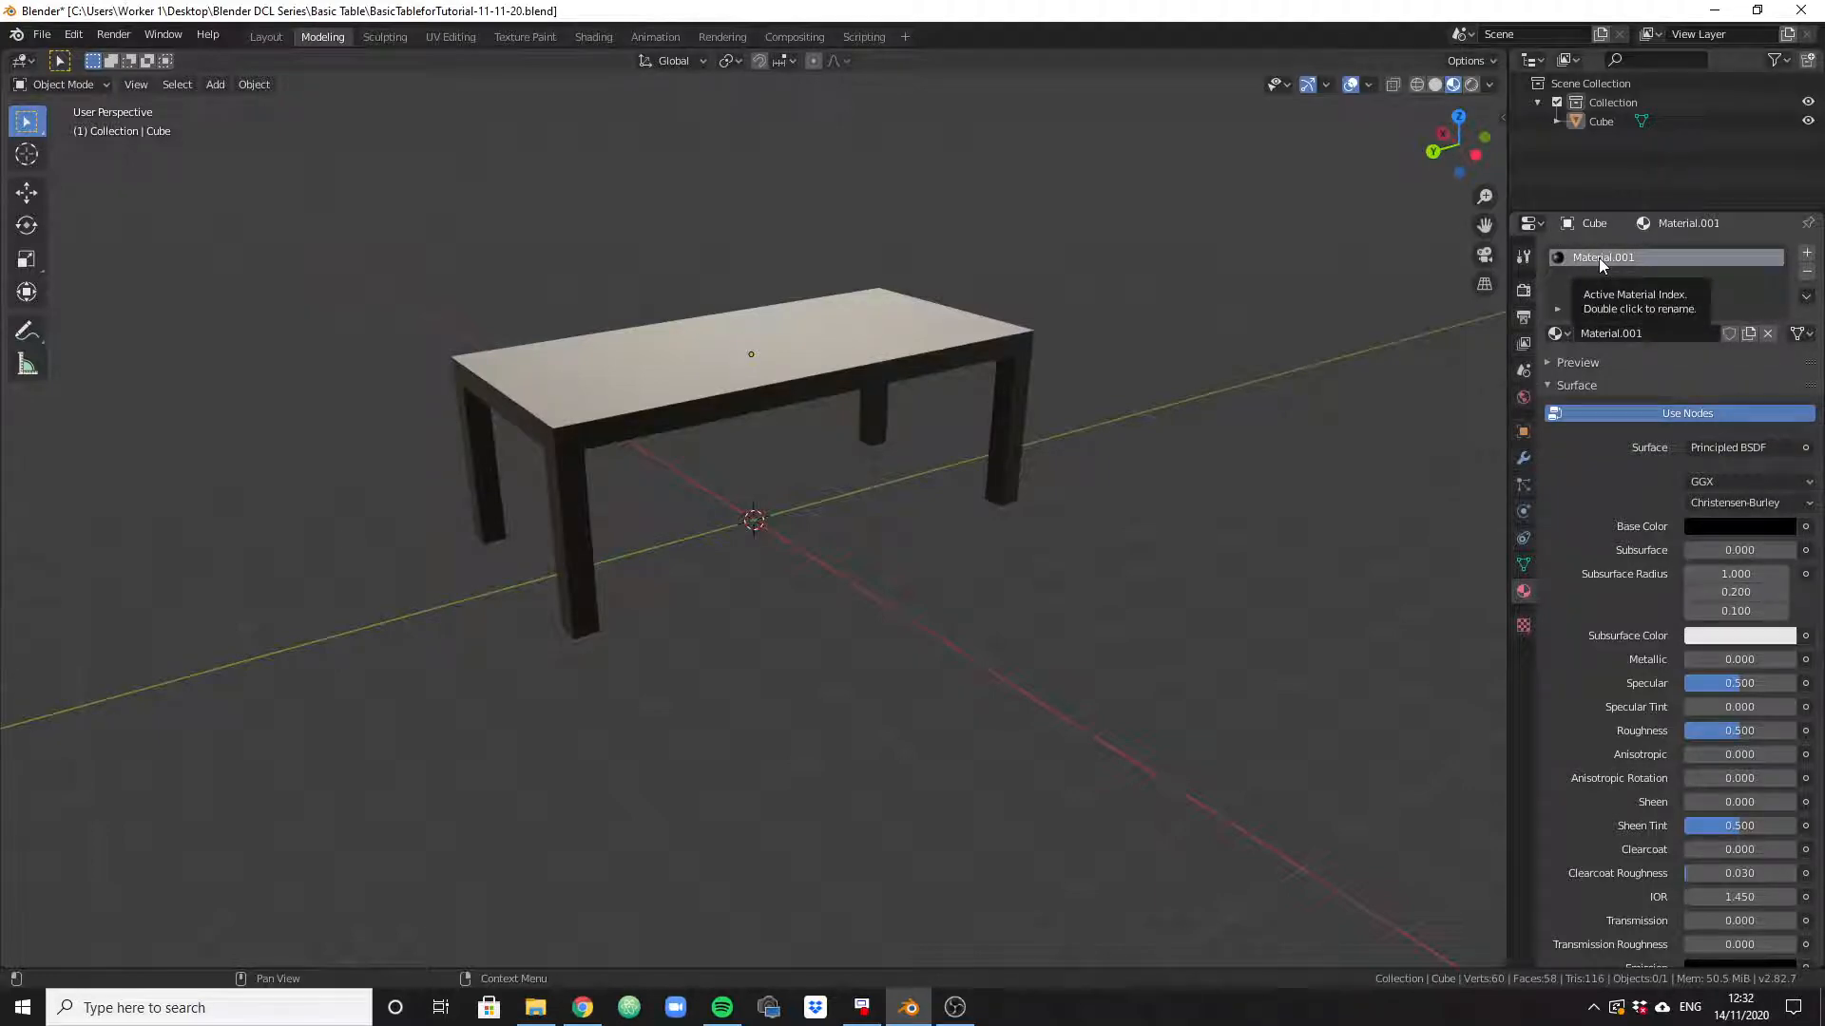
Check the materials usage against its limit in the Decentraland Builder statistics, and return to Blender.
left_click(578, 1013)
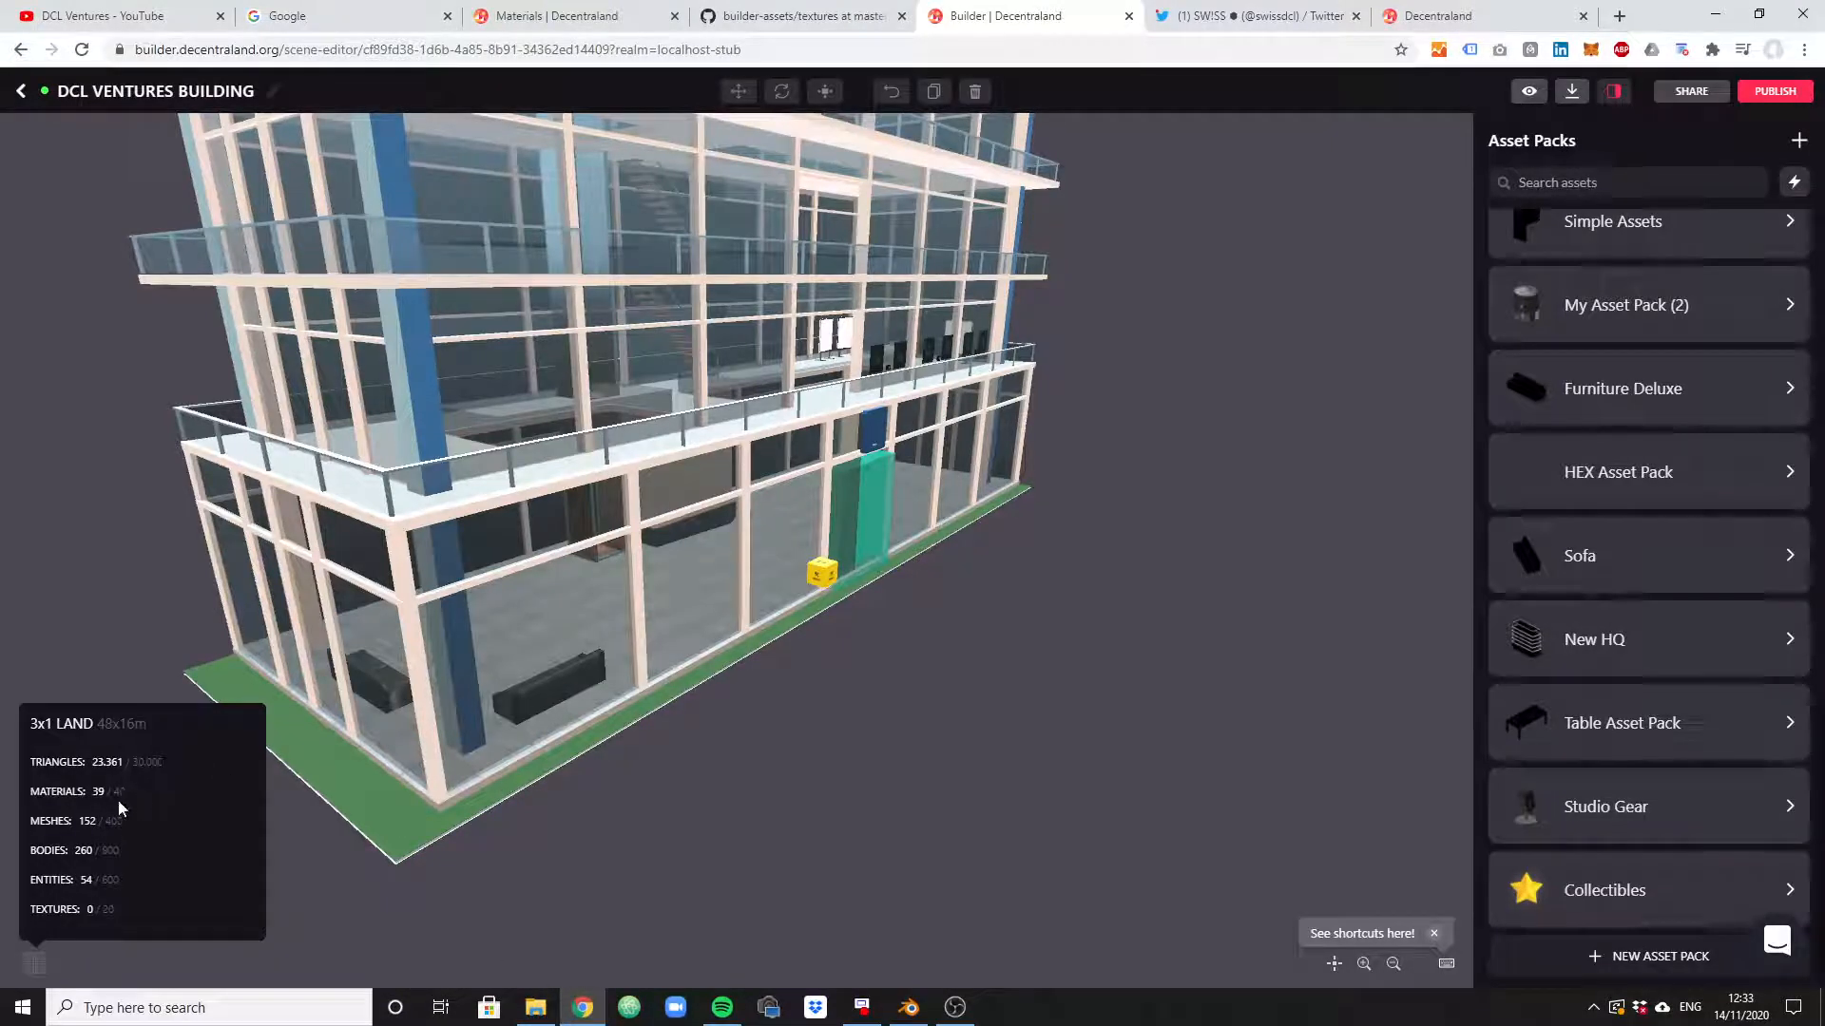
left_click_drag(119, 802, 89, 804)
left_click(909, 1008)
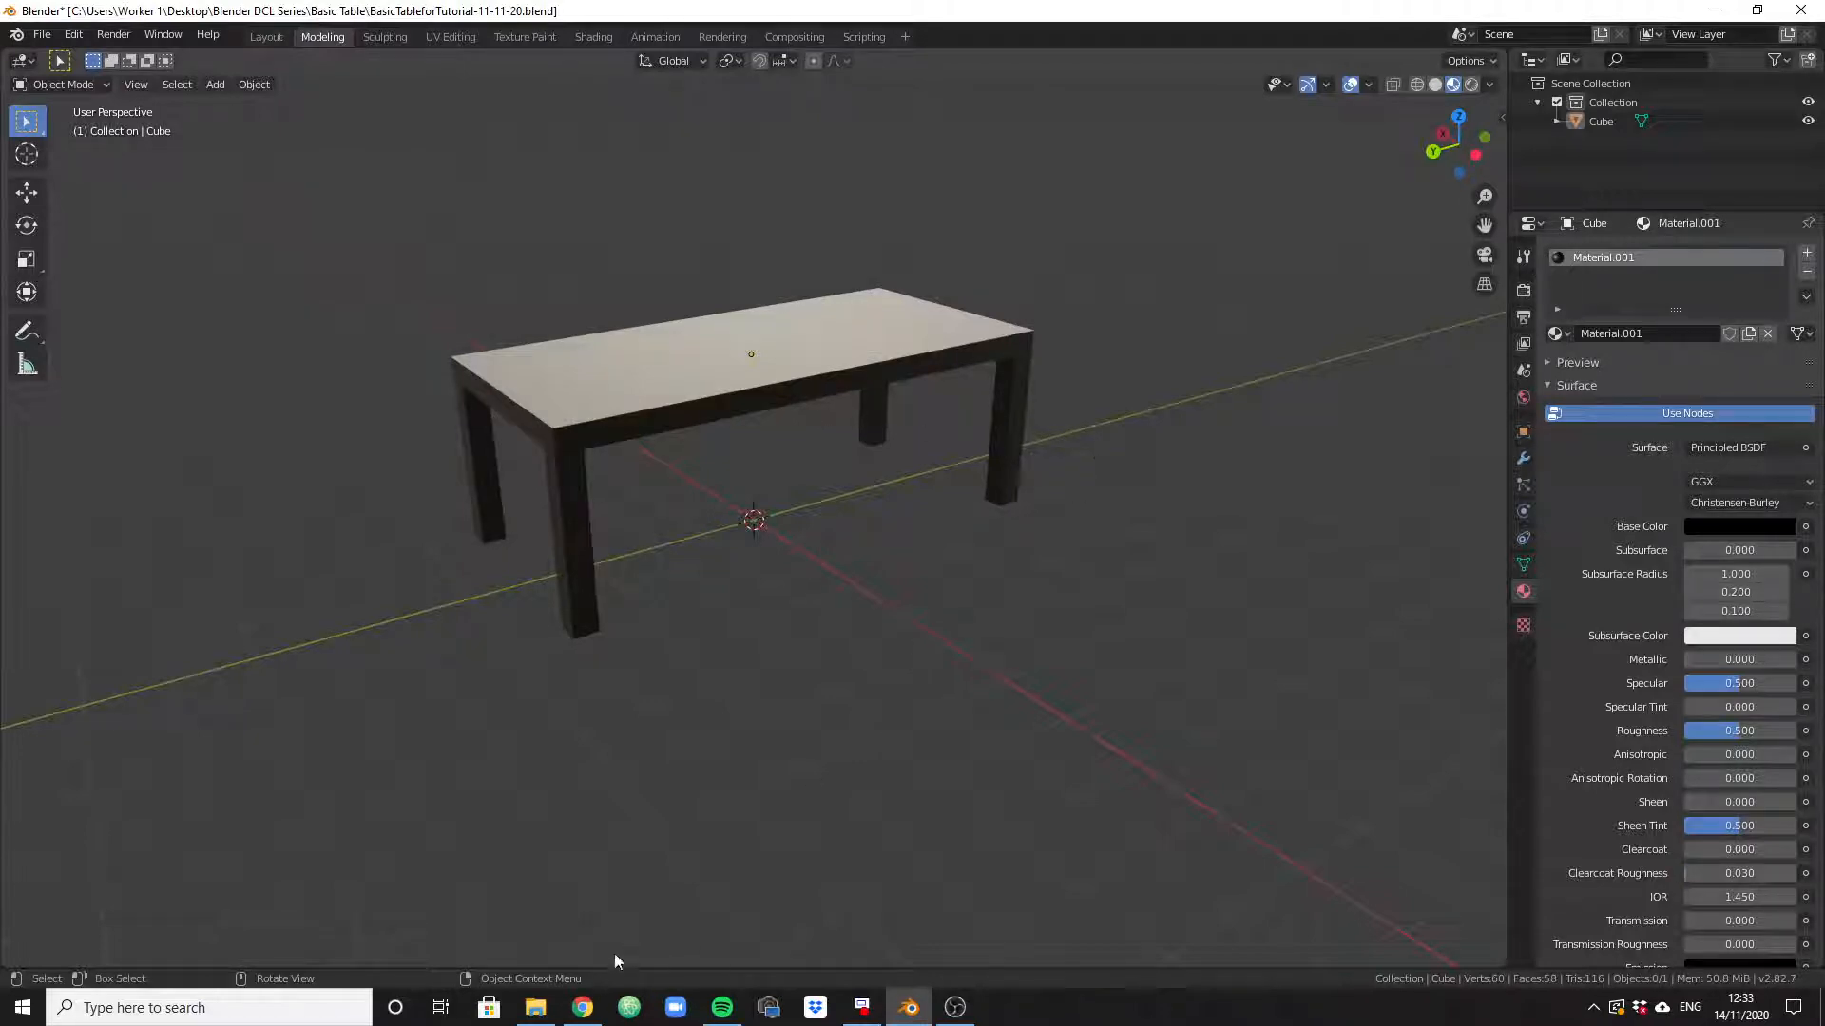
Review the Decentraland Materials documentation in the browser, down to the default textures palette and its repository link.
left_click(582, 1007)
left_click(578, 9)
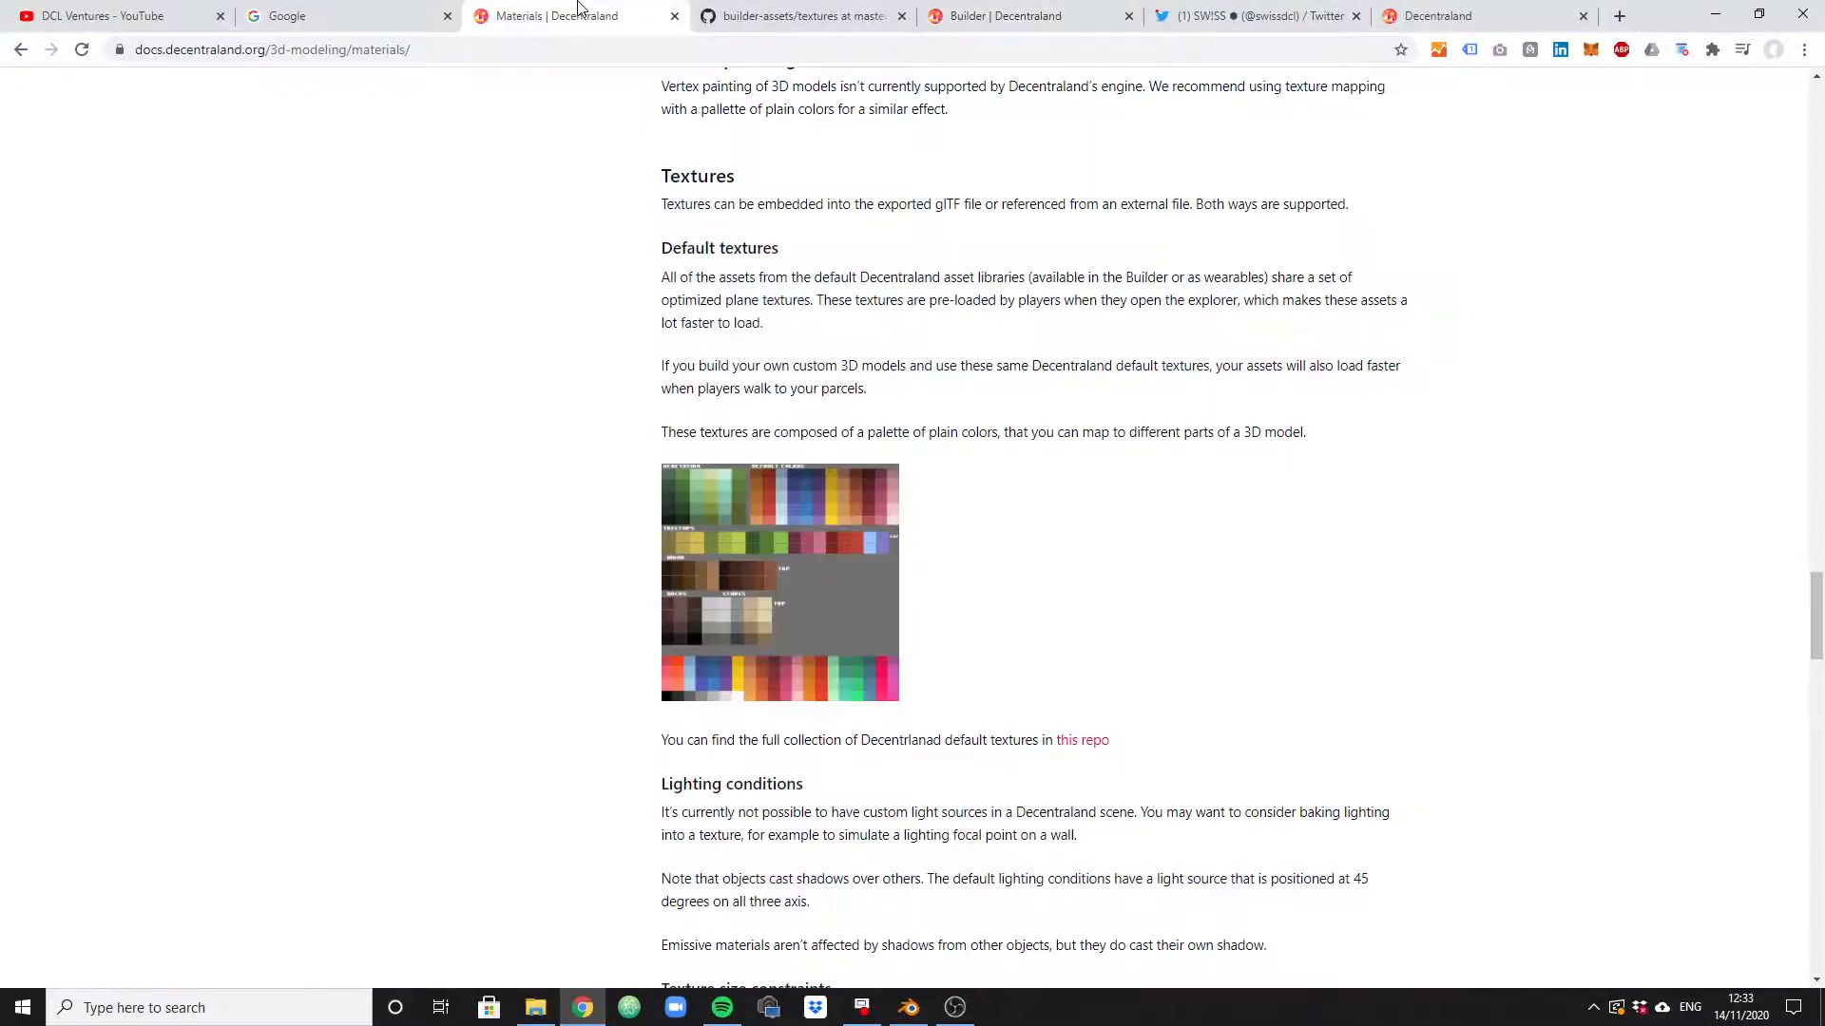
scroll(476, 606, "down", 15)
scroll(316, 498, "up", 15)
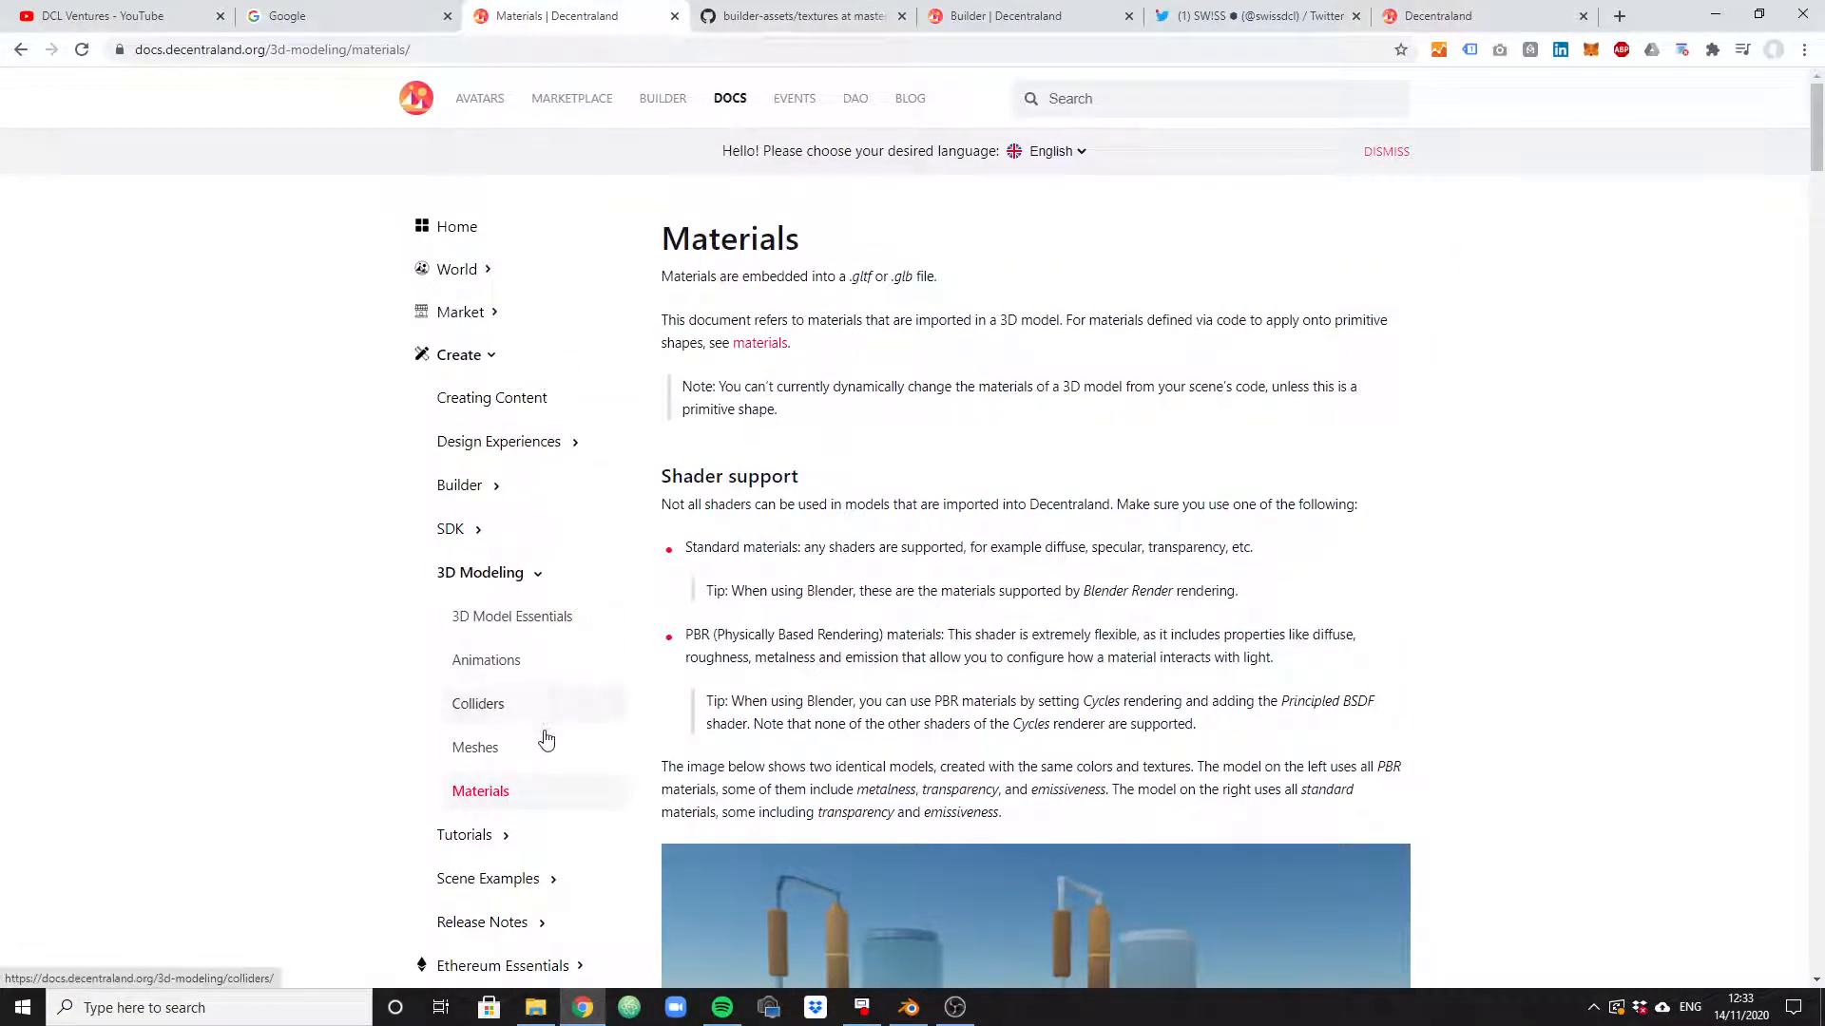
scroll(496, 793, "down", 5)
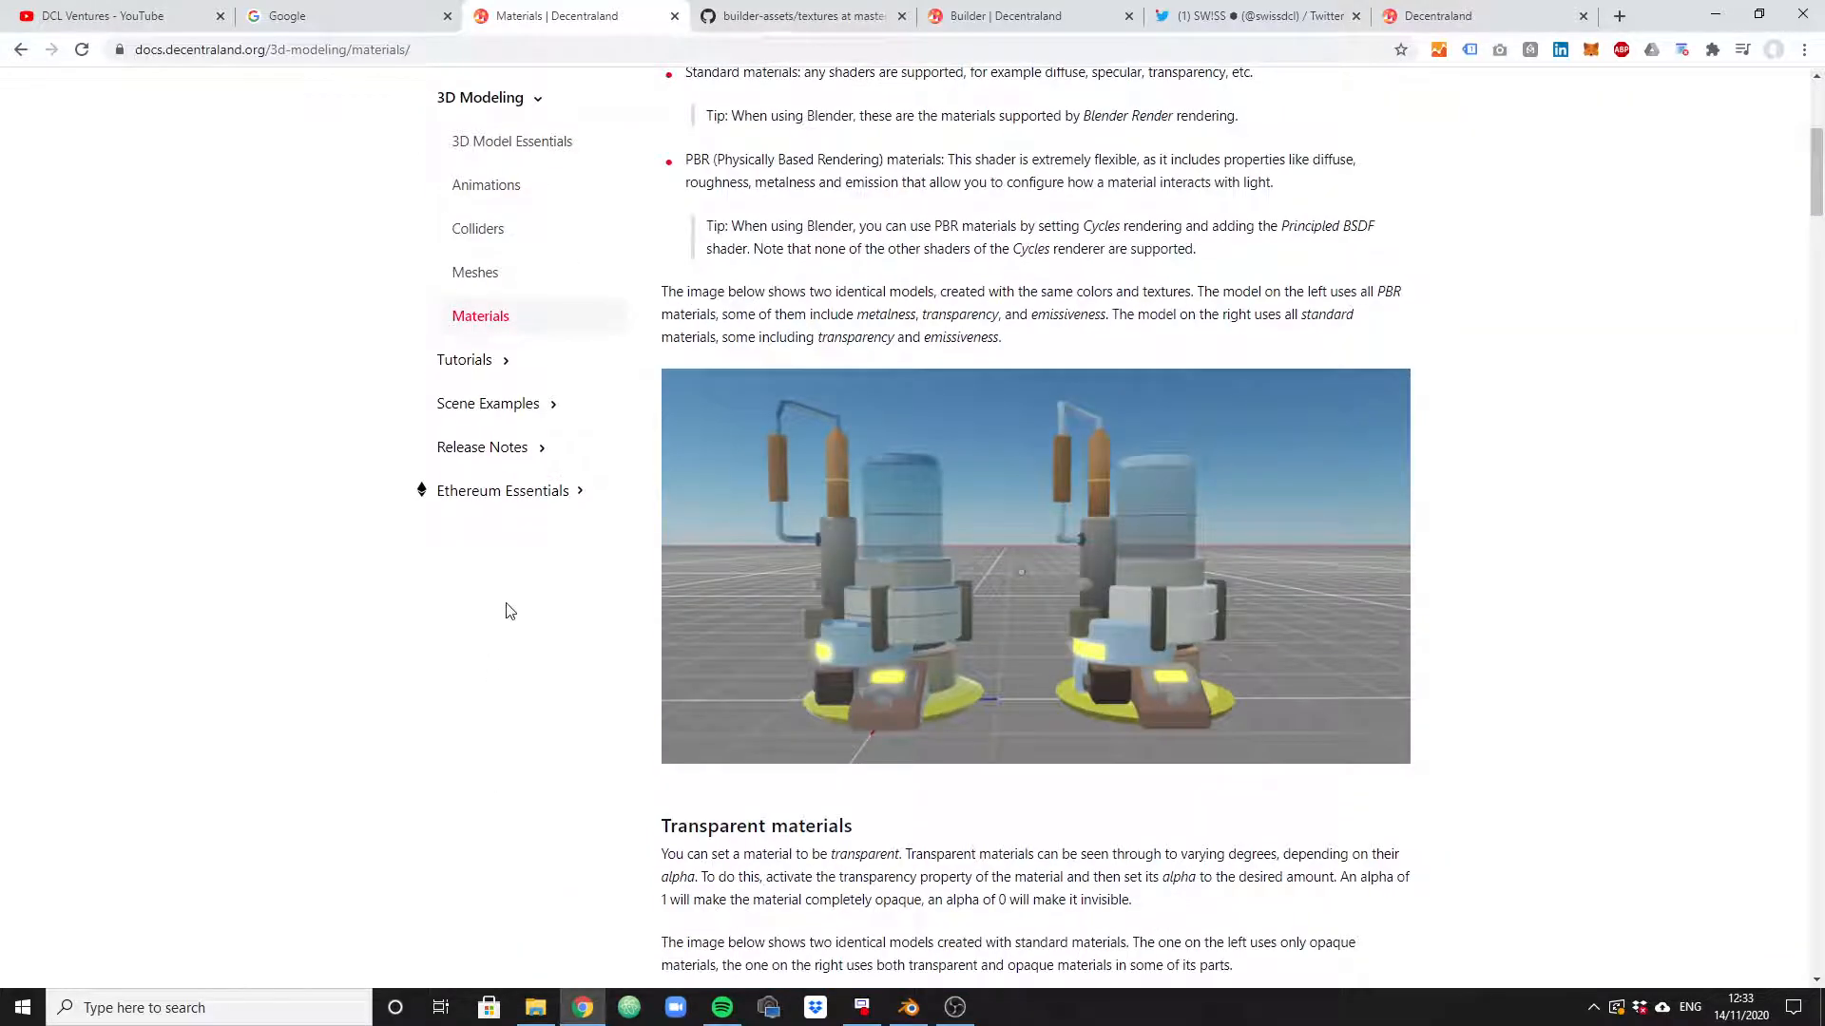
scroll(509, 603, "down", 6)
scroll(736, 700, "down", 5)
scroll(736, 700, "down", 20)
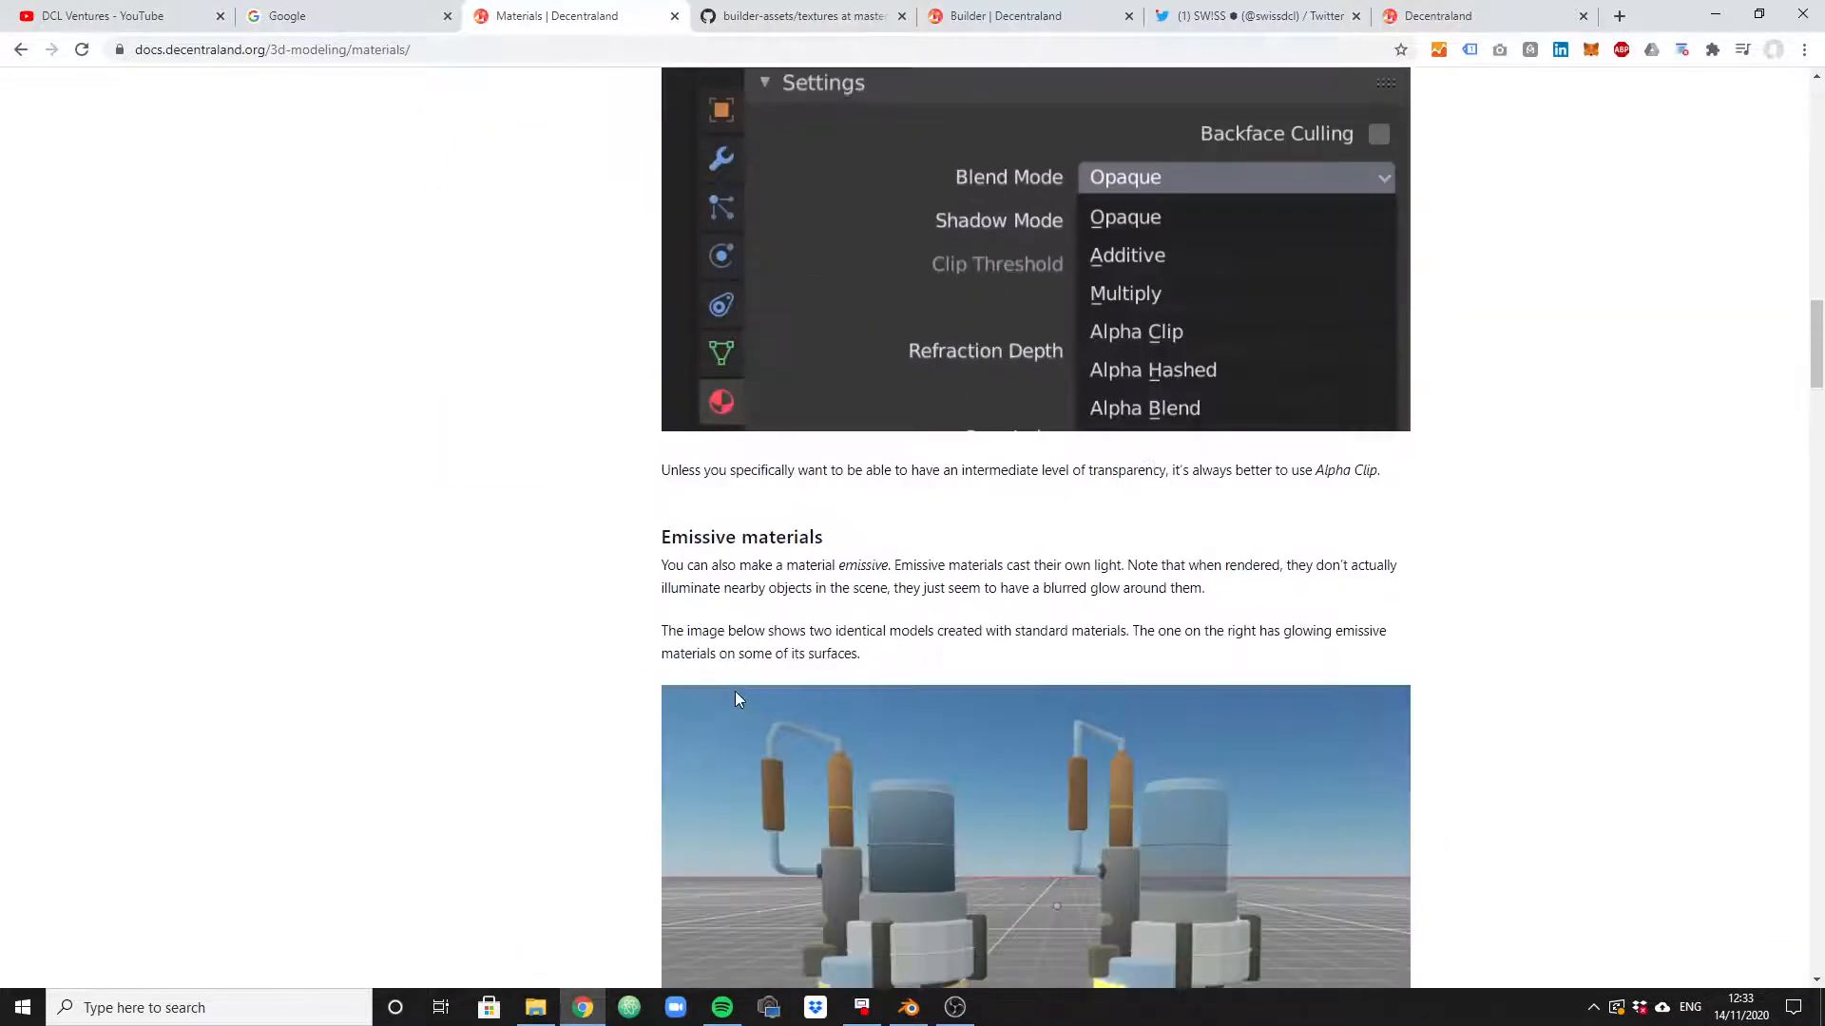
scroll(735, 699, "down", 6)
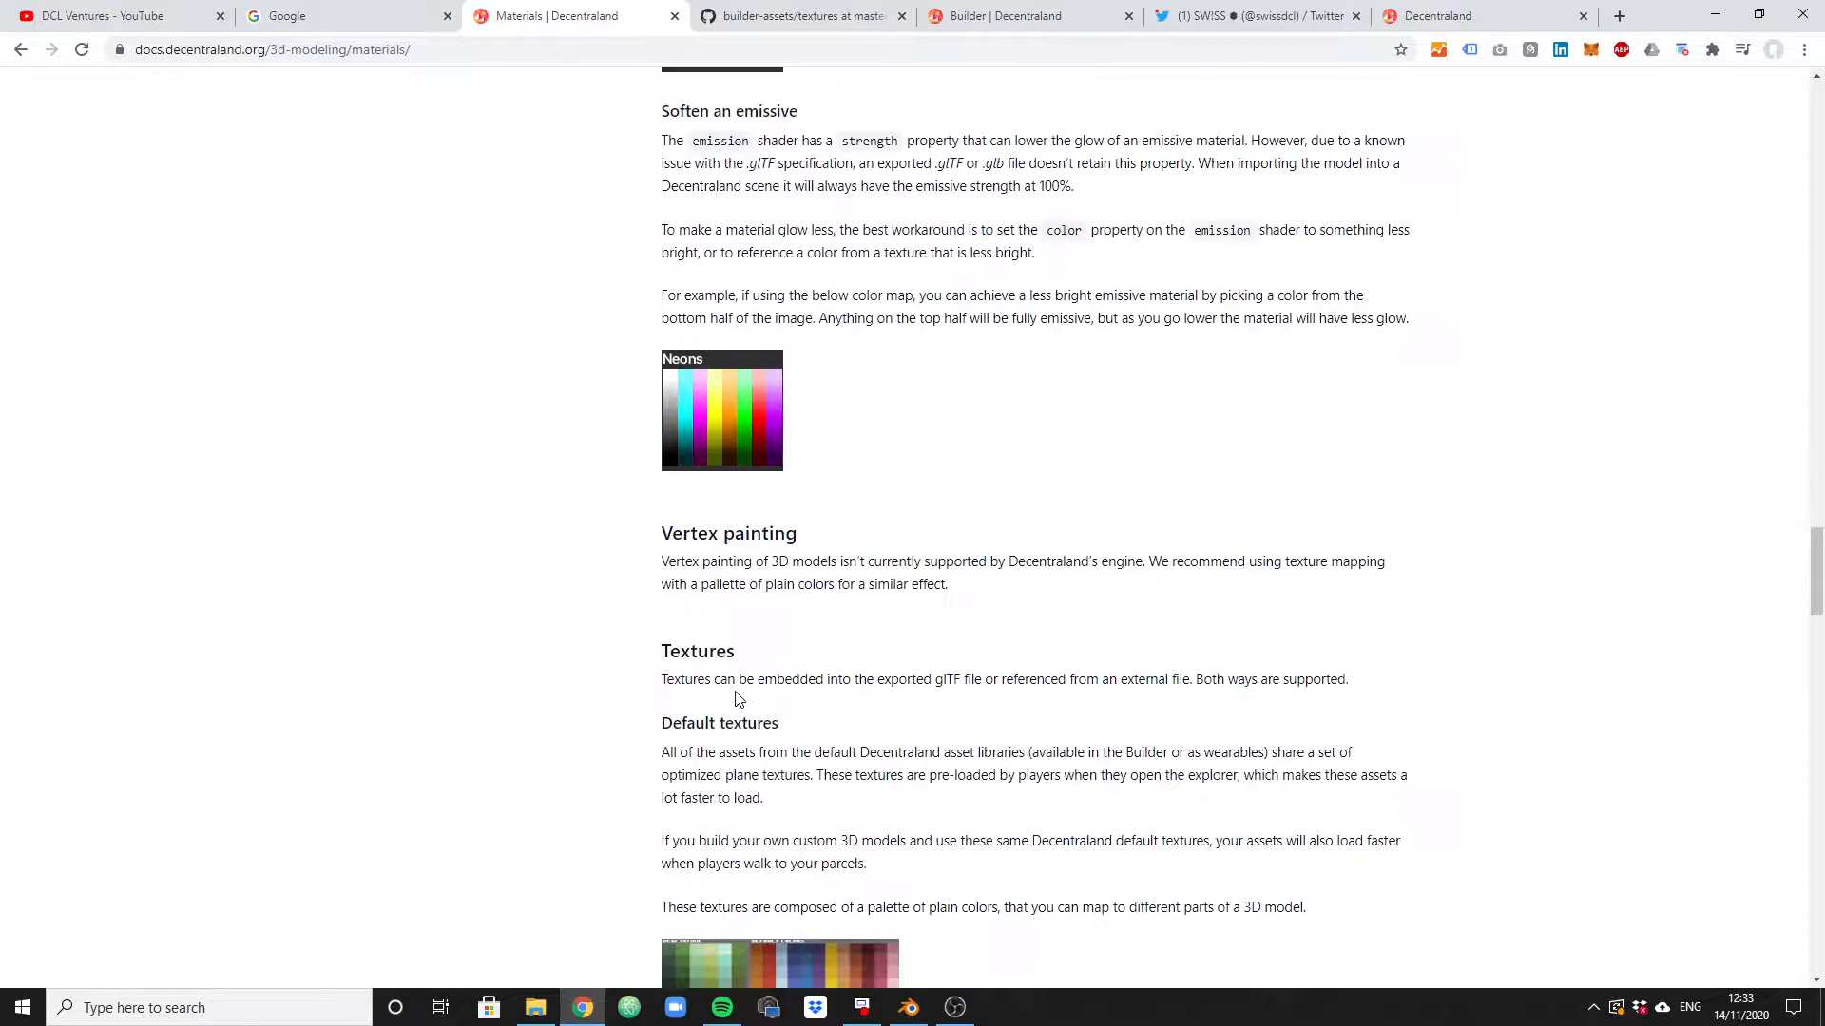
scroll(736, 699, "down", 3)
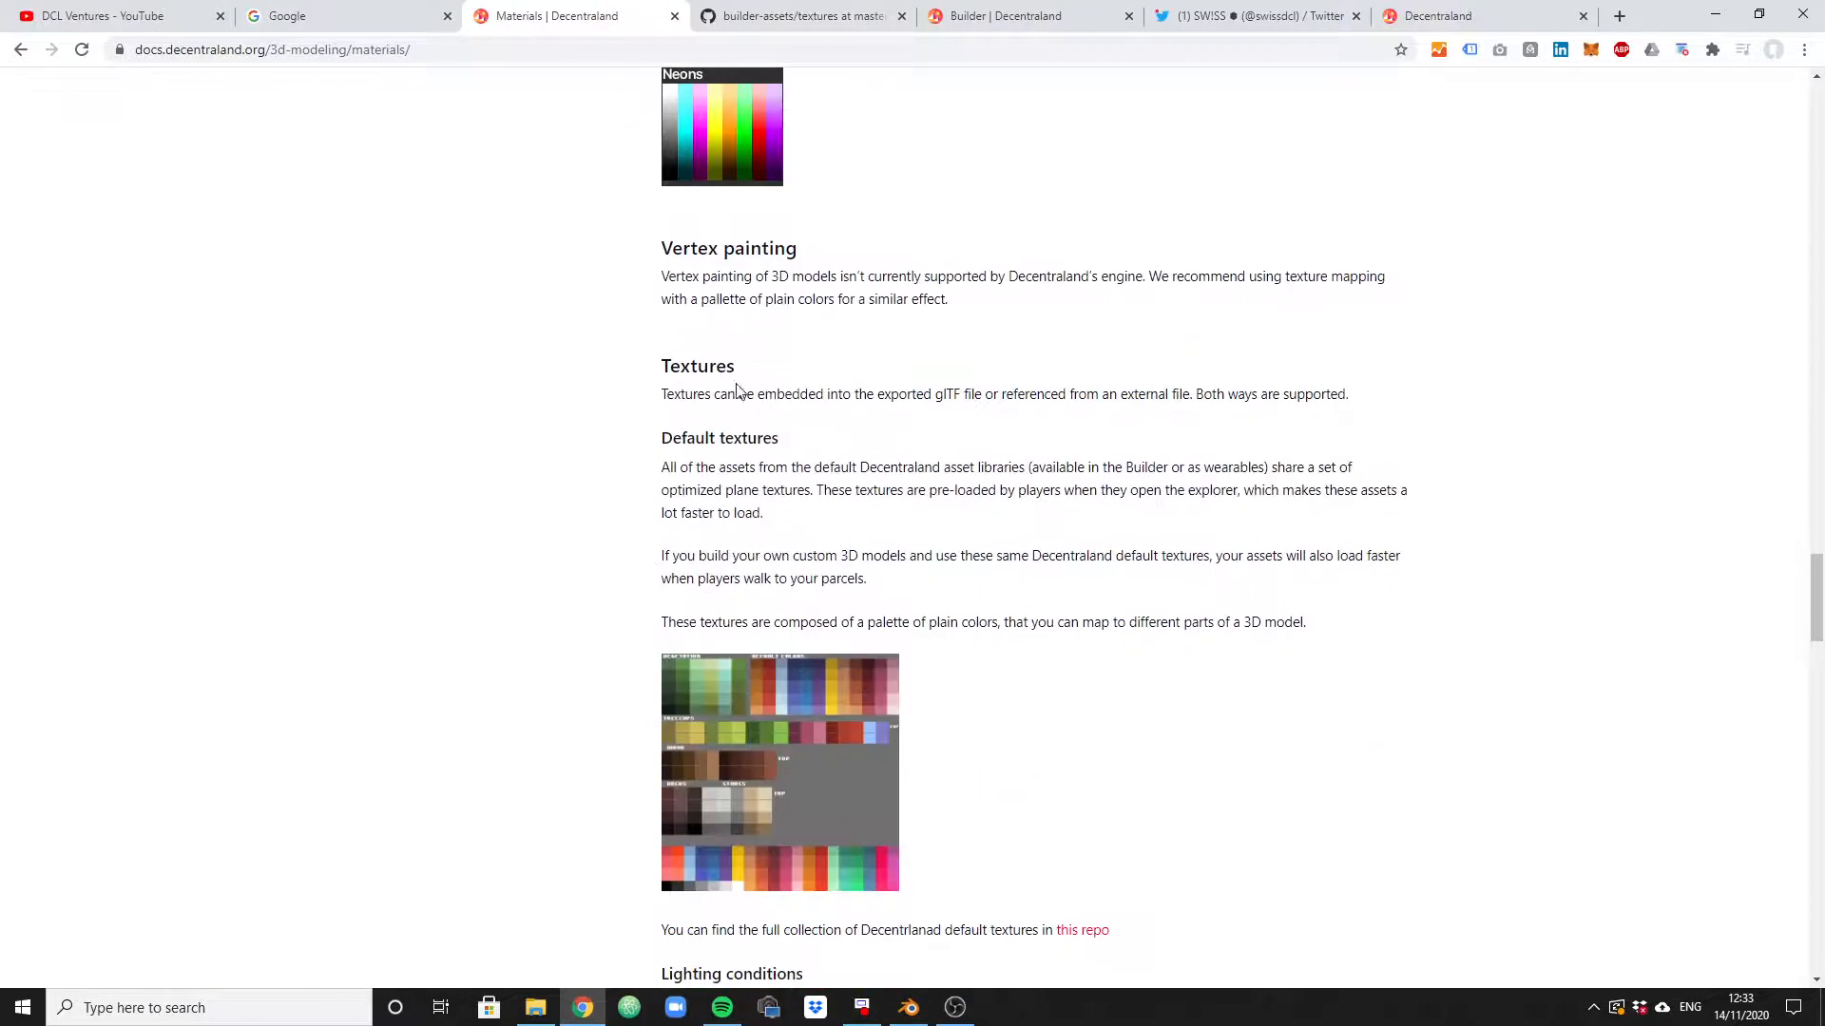
left_click_drag(662, 373, 737, 373)
left_click(570, 532)
scroll(886, 699, "down", 2)
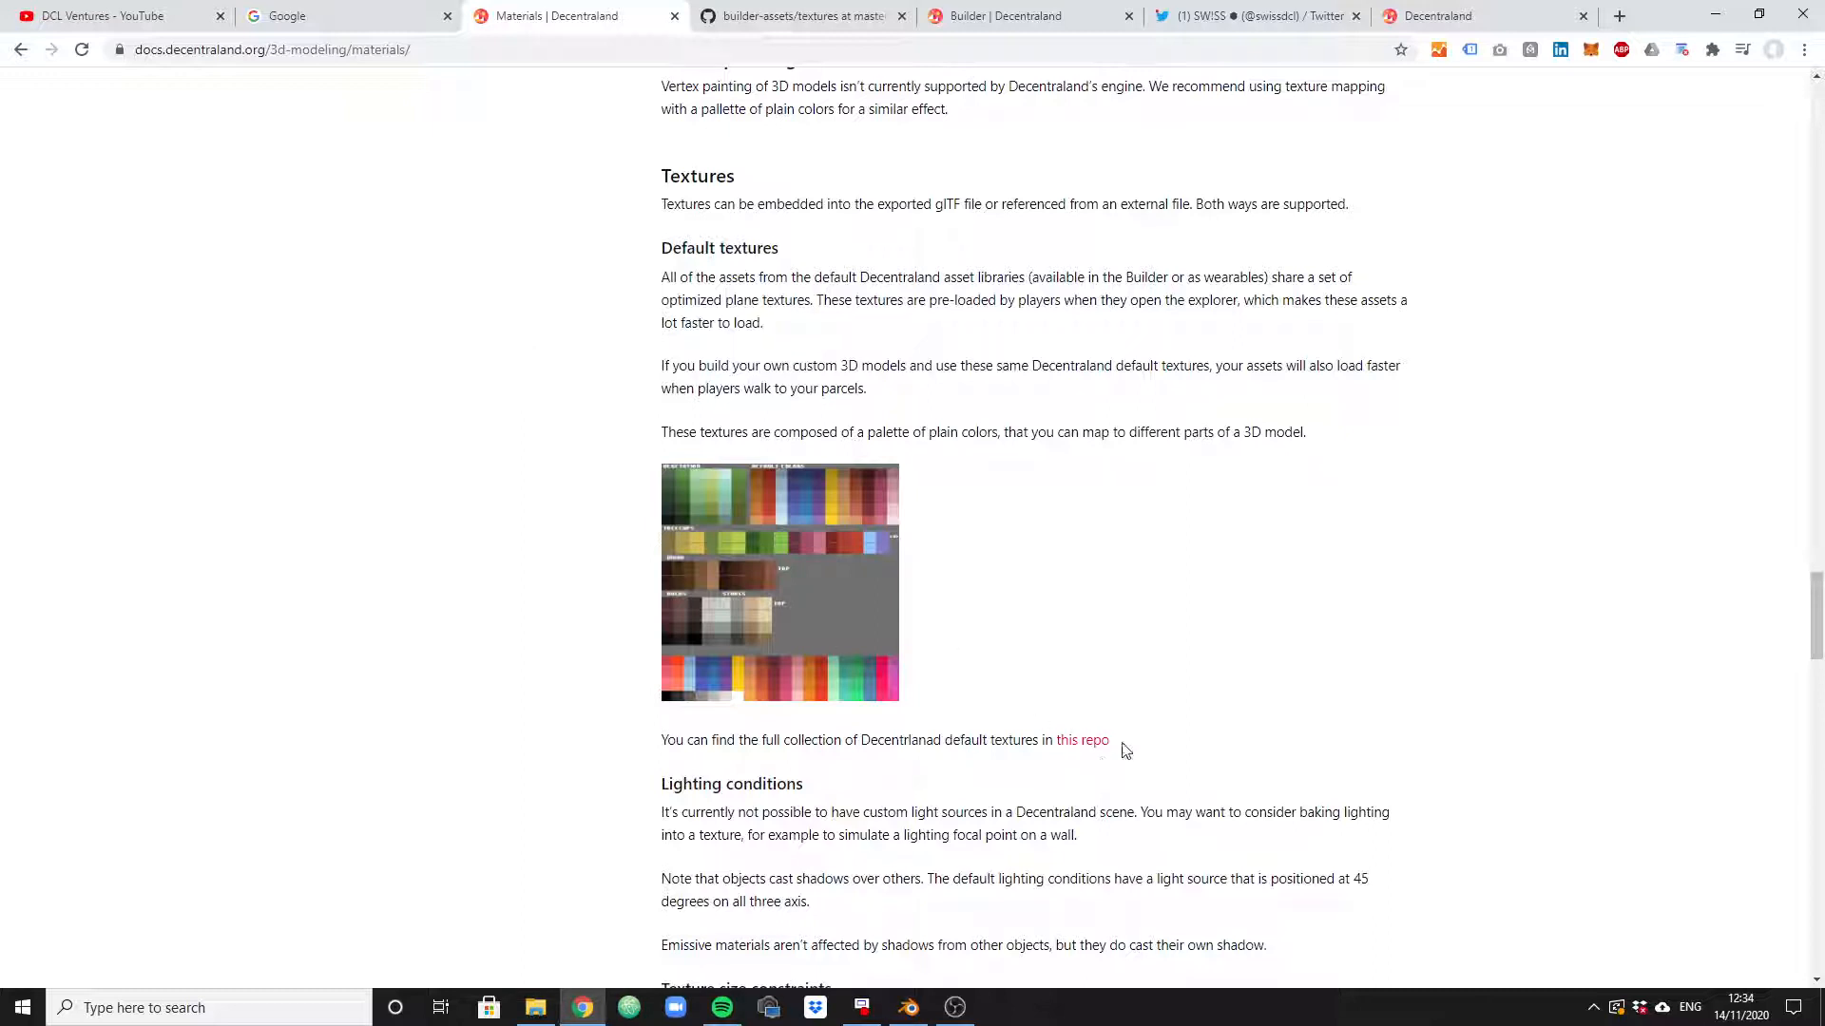
Minimize the browser and Blender, close LICEcap and locate the MiniTown_TX image on the desktop.
left_click(1716, 15)
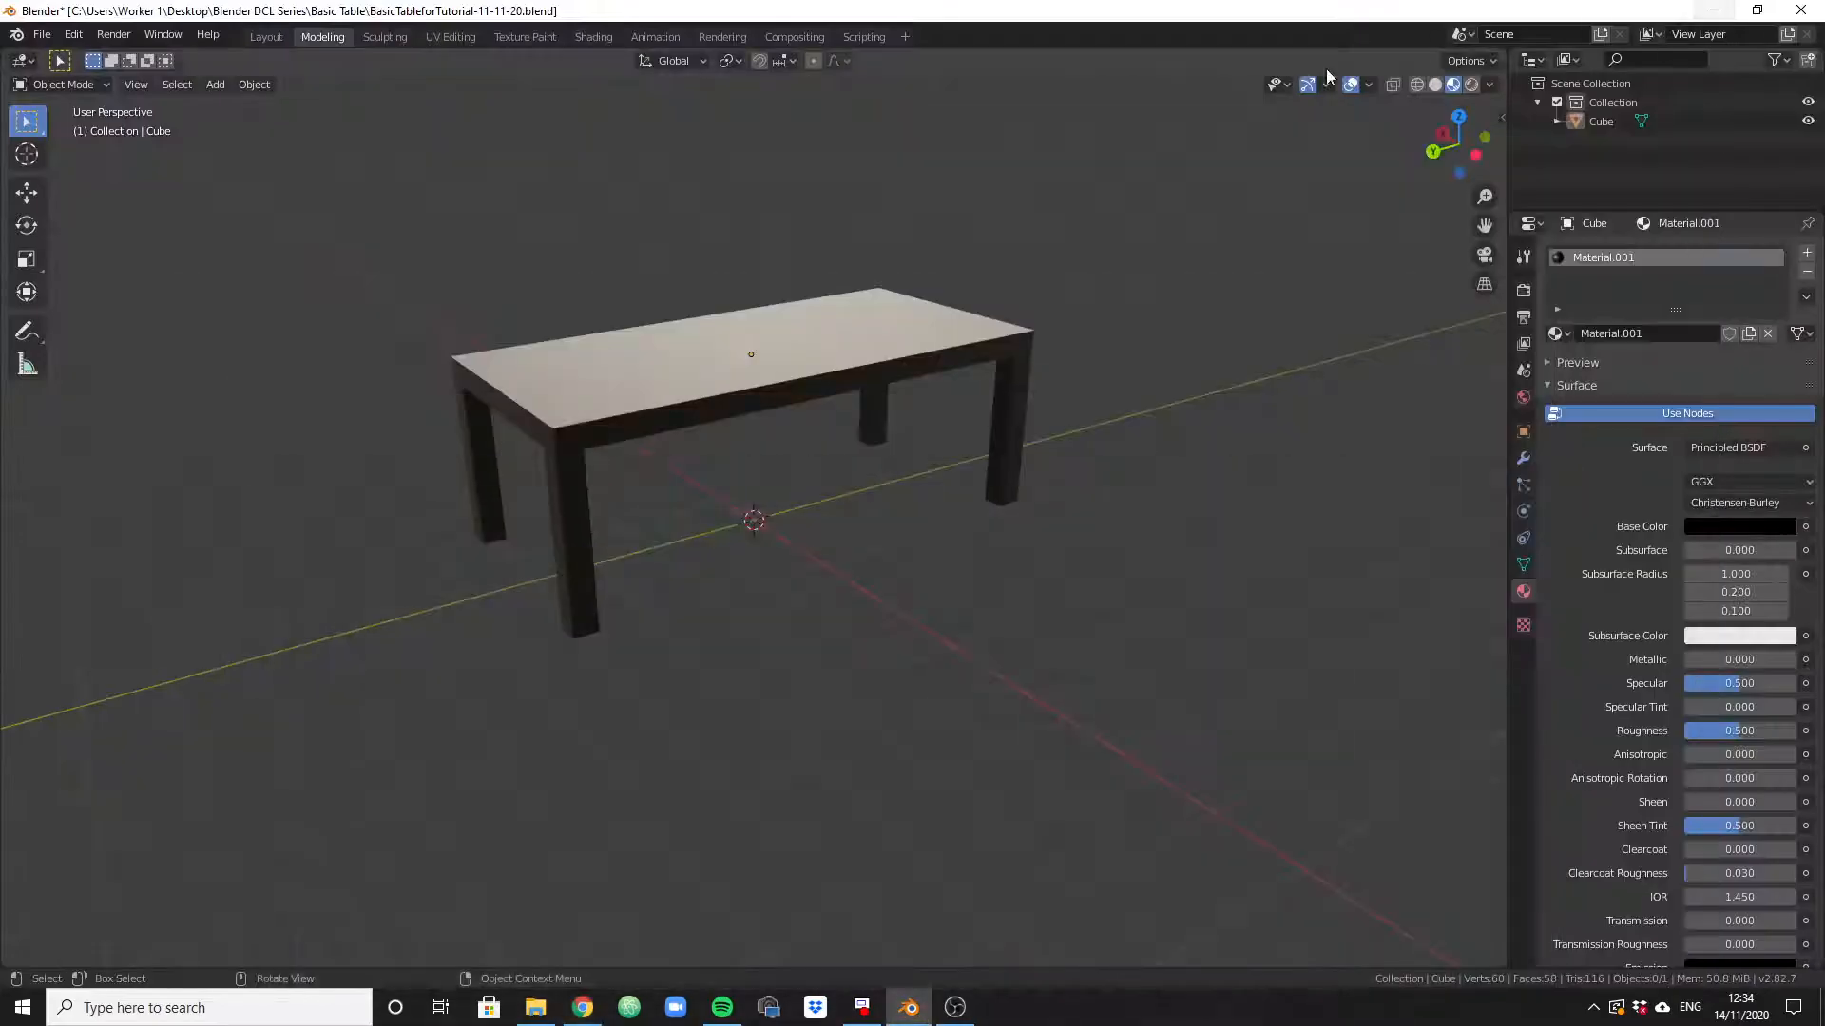
left_click(1714, 10)
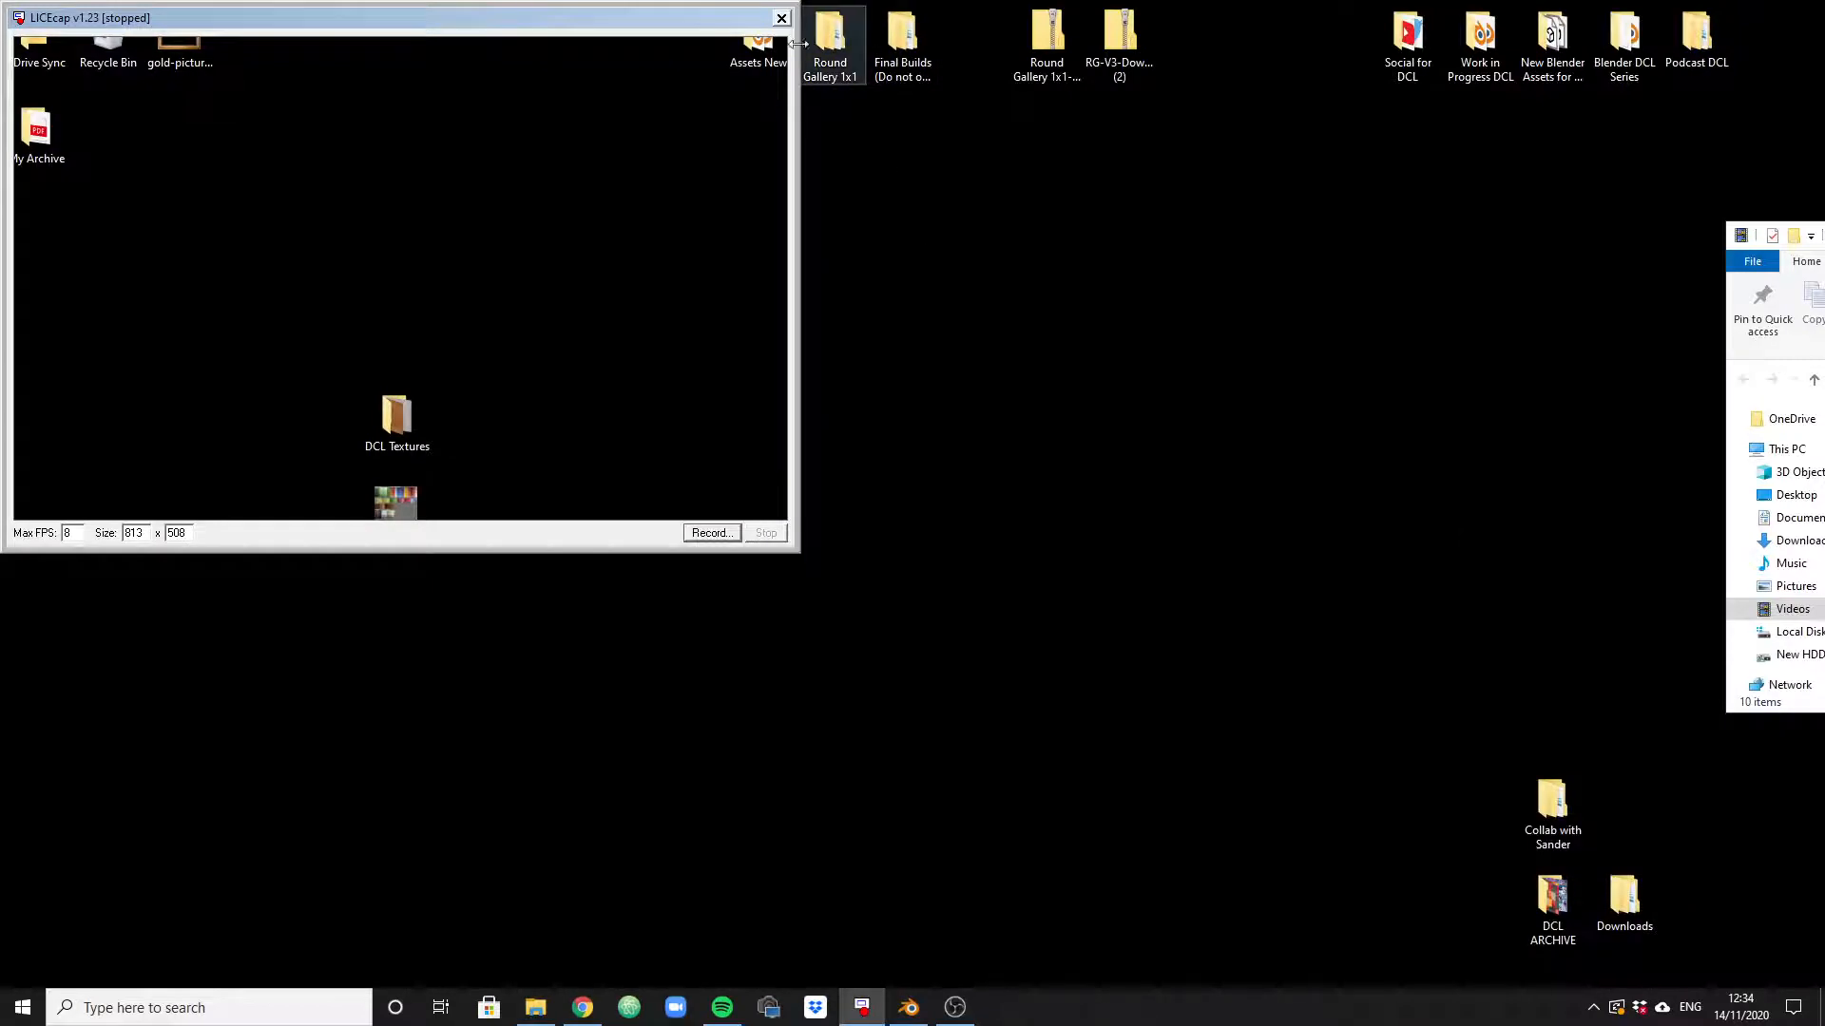
left_click(781, 17)
left_click(397, 513)
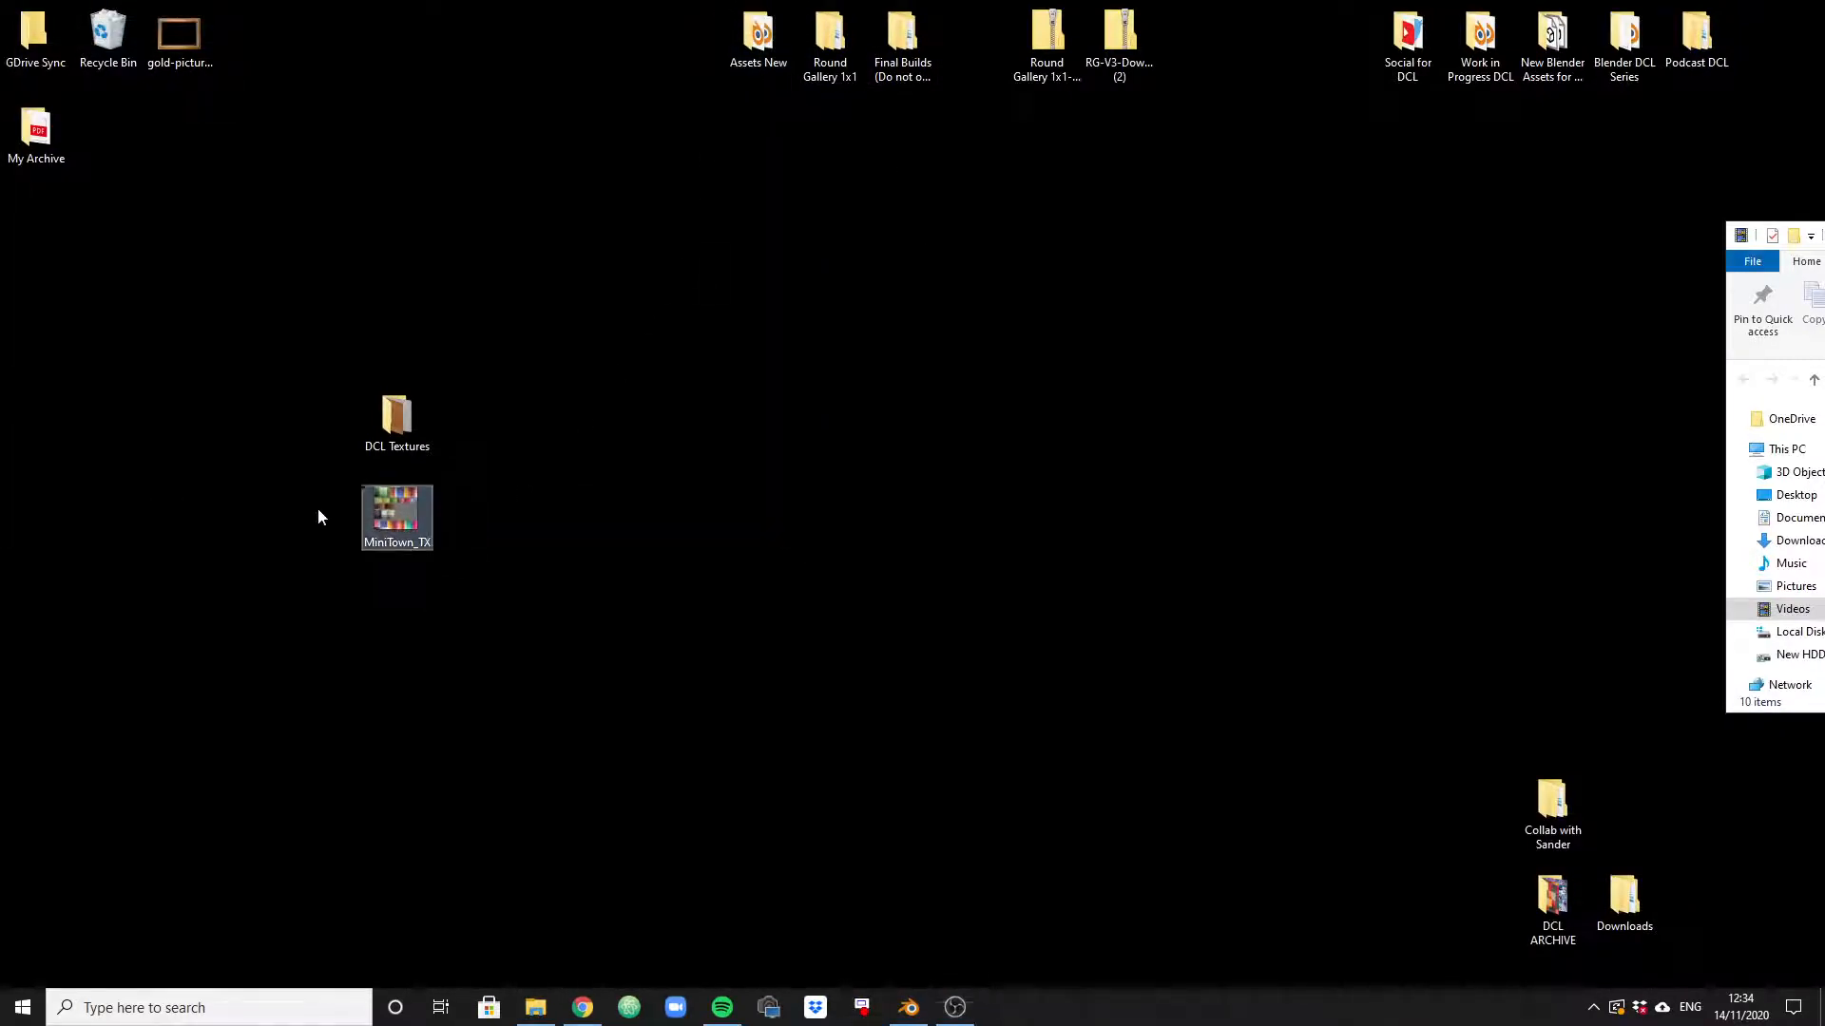
left_click_drag(314, 474, 488, 598)
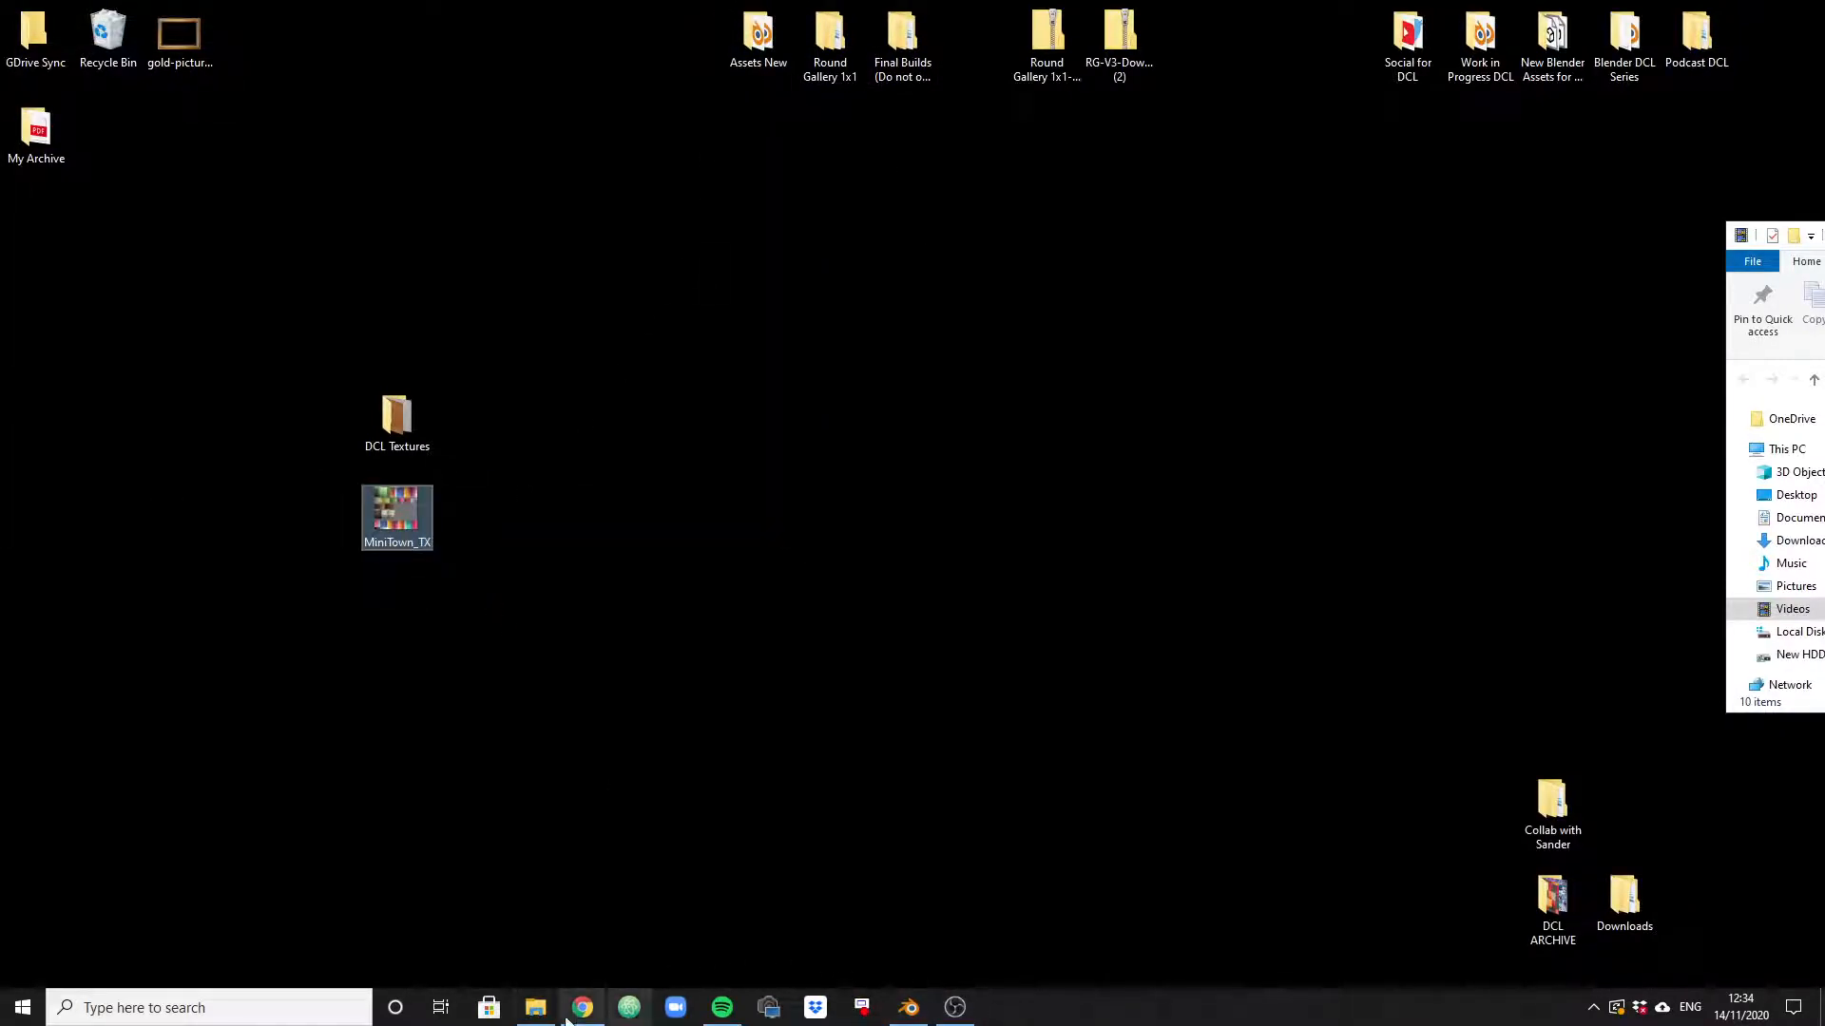
Restore Blender as a smaller window beside the MiniTown_TX desktop image and open the Shading workspace.
left_click(907, 1007)
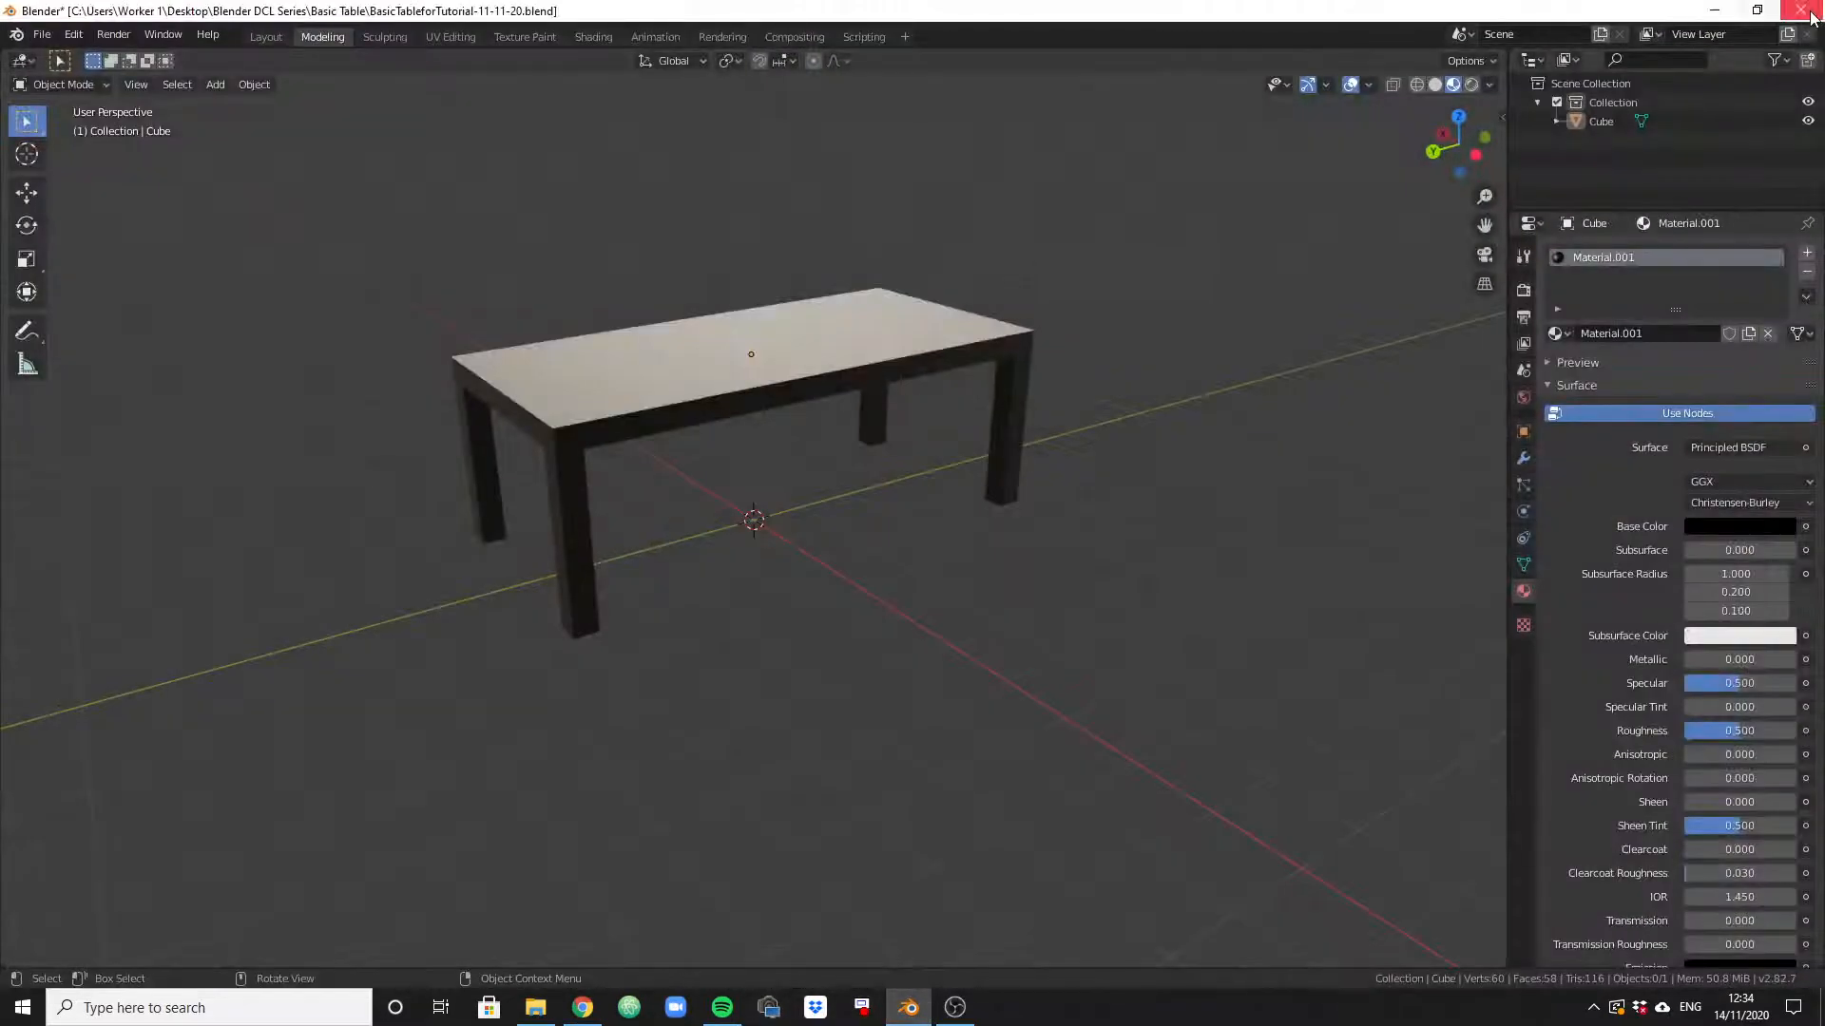
left_click(1757, 10)
left_click_drag(1114, 69, 1718, 20)
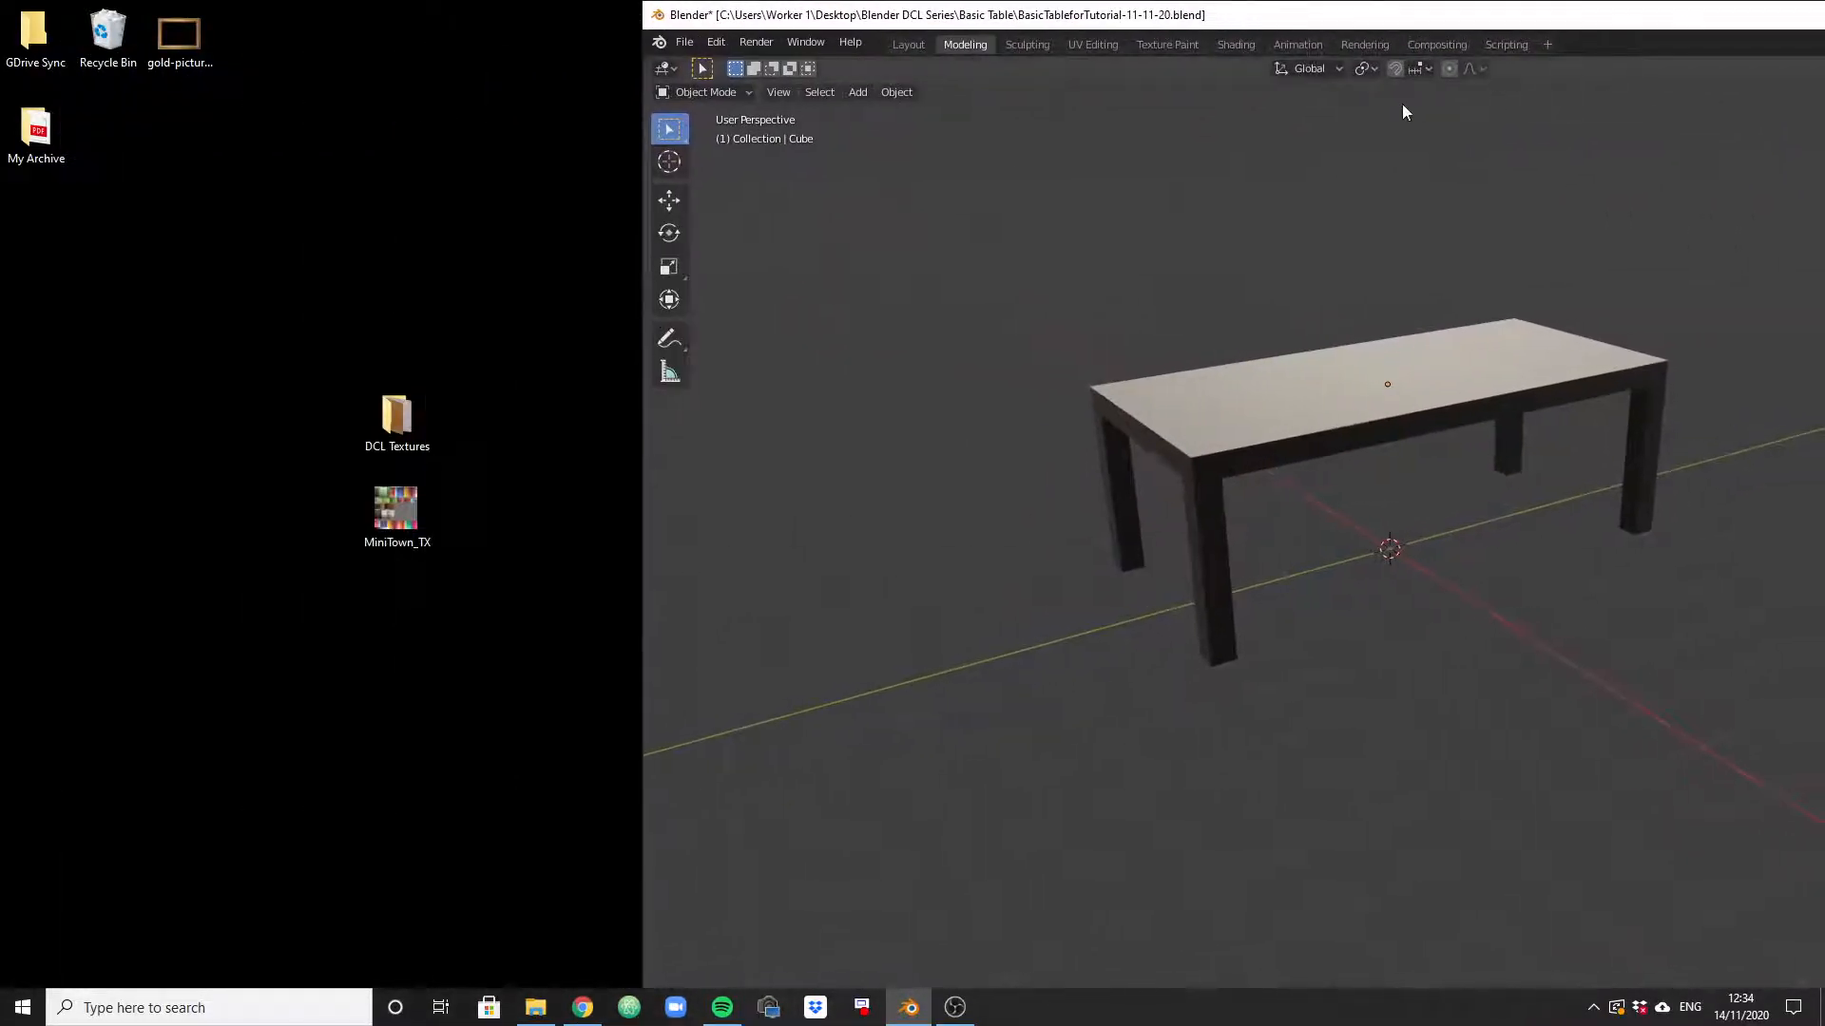
left_click(1236, 44)
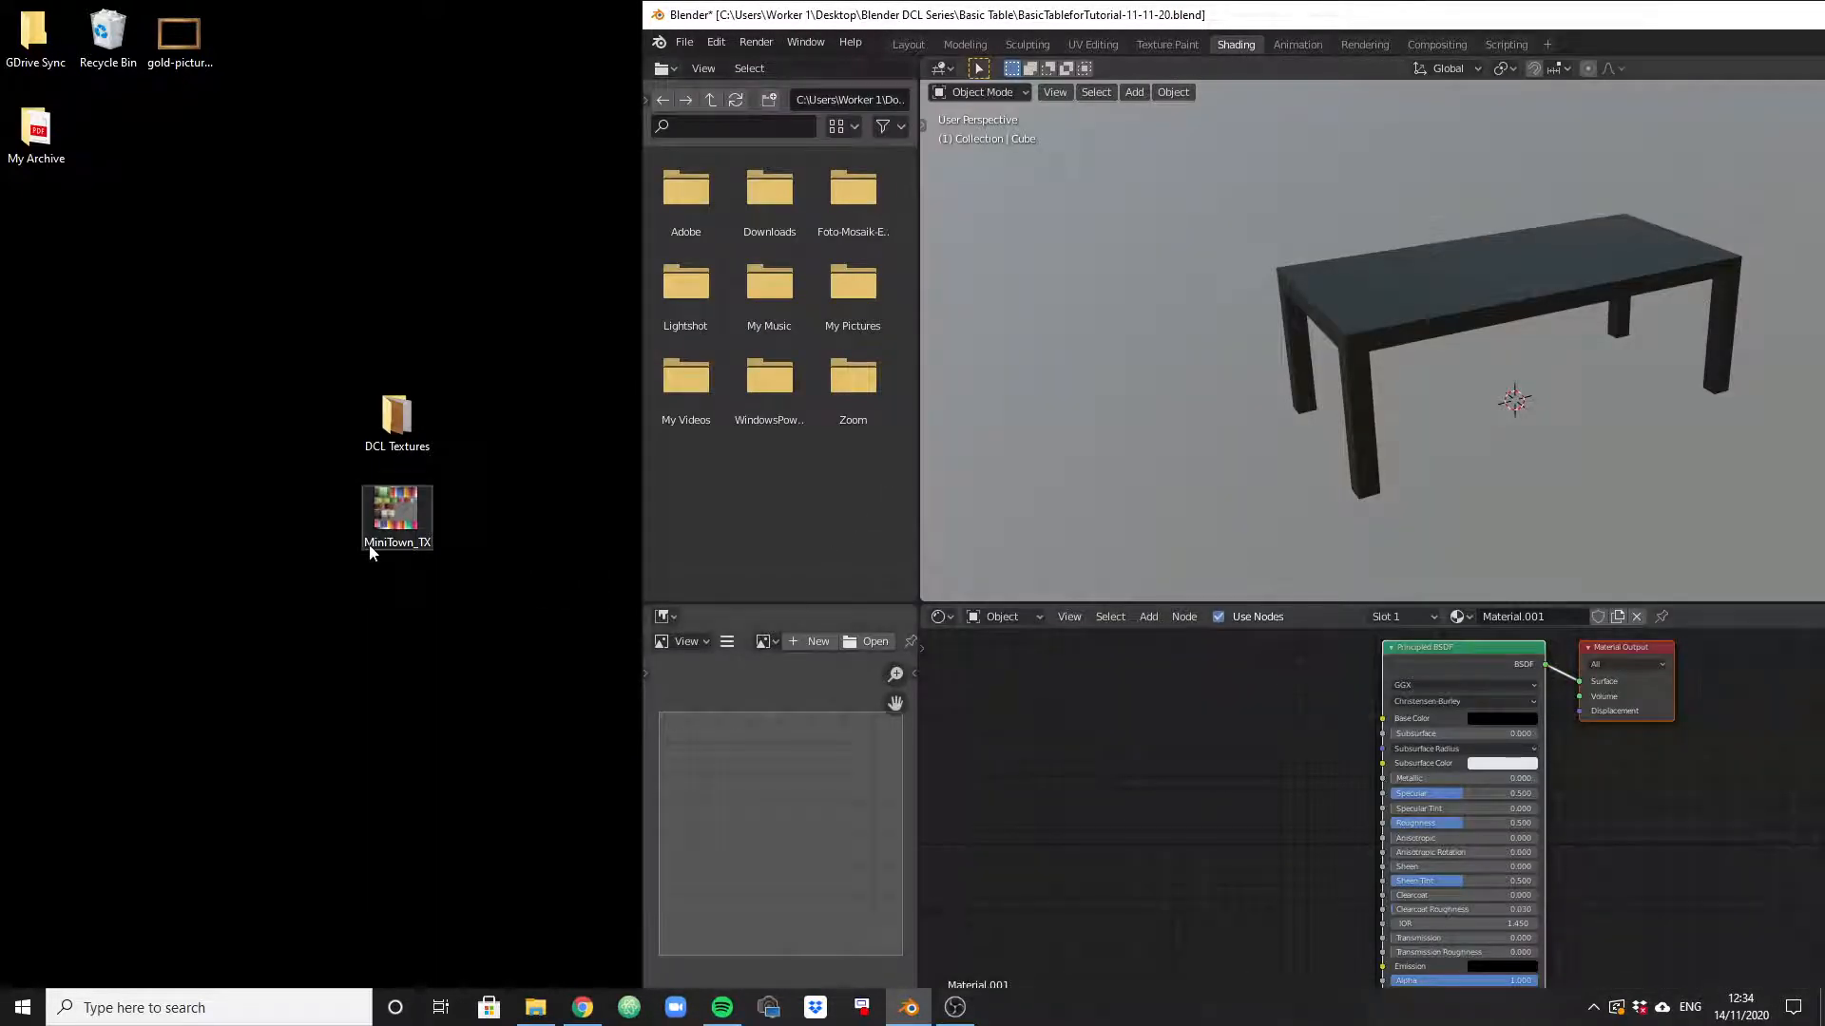
Add the desktop MiniTown_TX image as a texture node in Material.001, maximize Blender, and connect the node's Color to the Principled BSDF Base Color.
left_click_drag(286, 452, 468, 562)
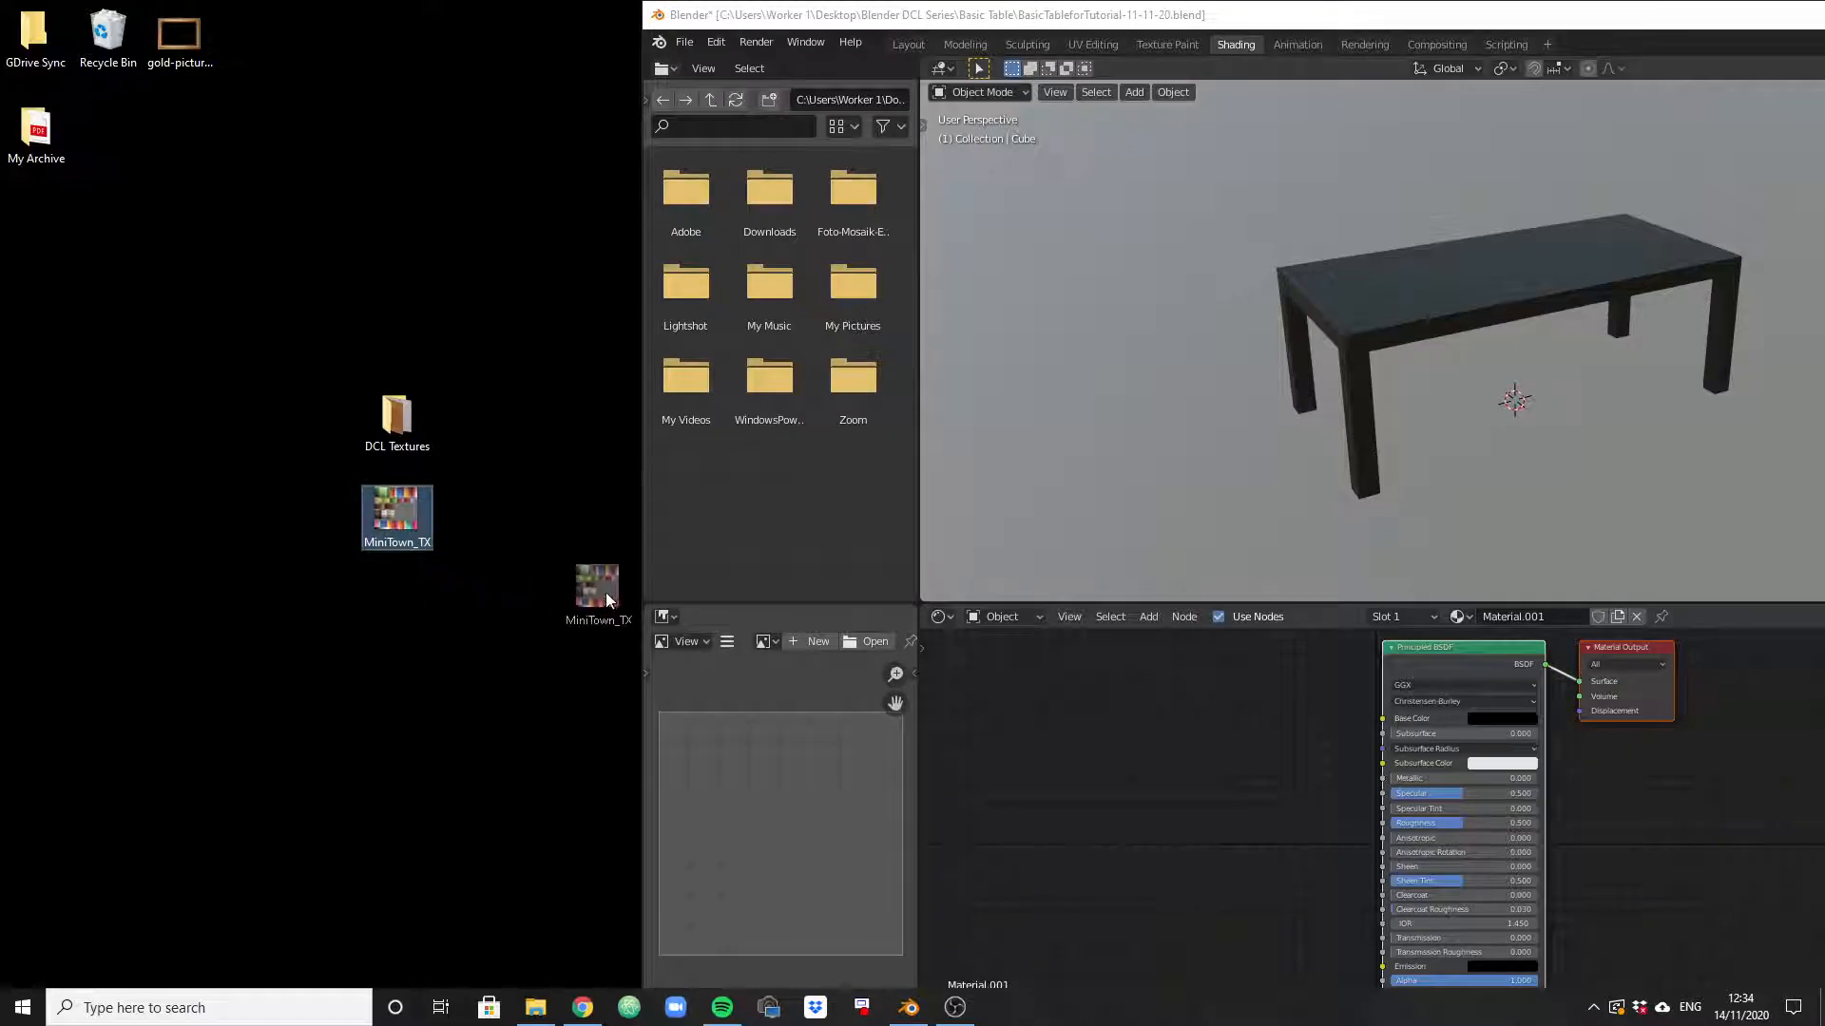
left_click_drag(1025, 743, 1154, 781)
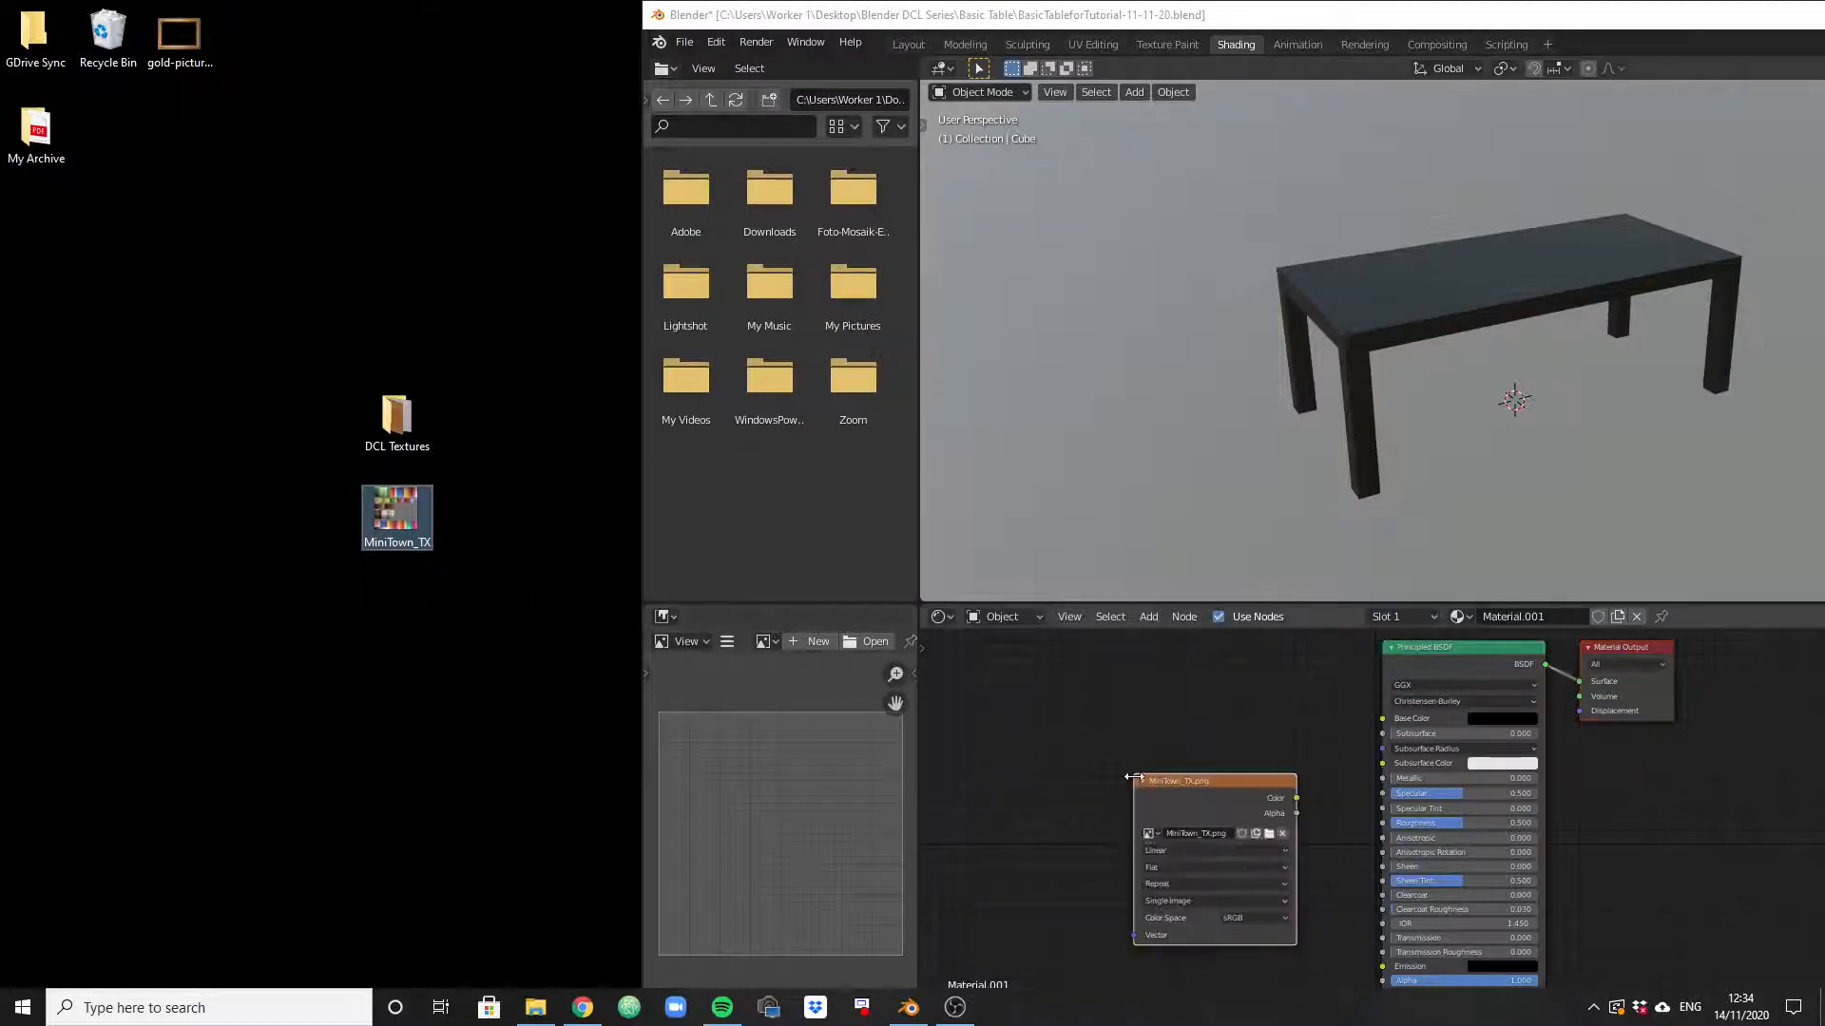
double_click(1594, 14)
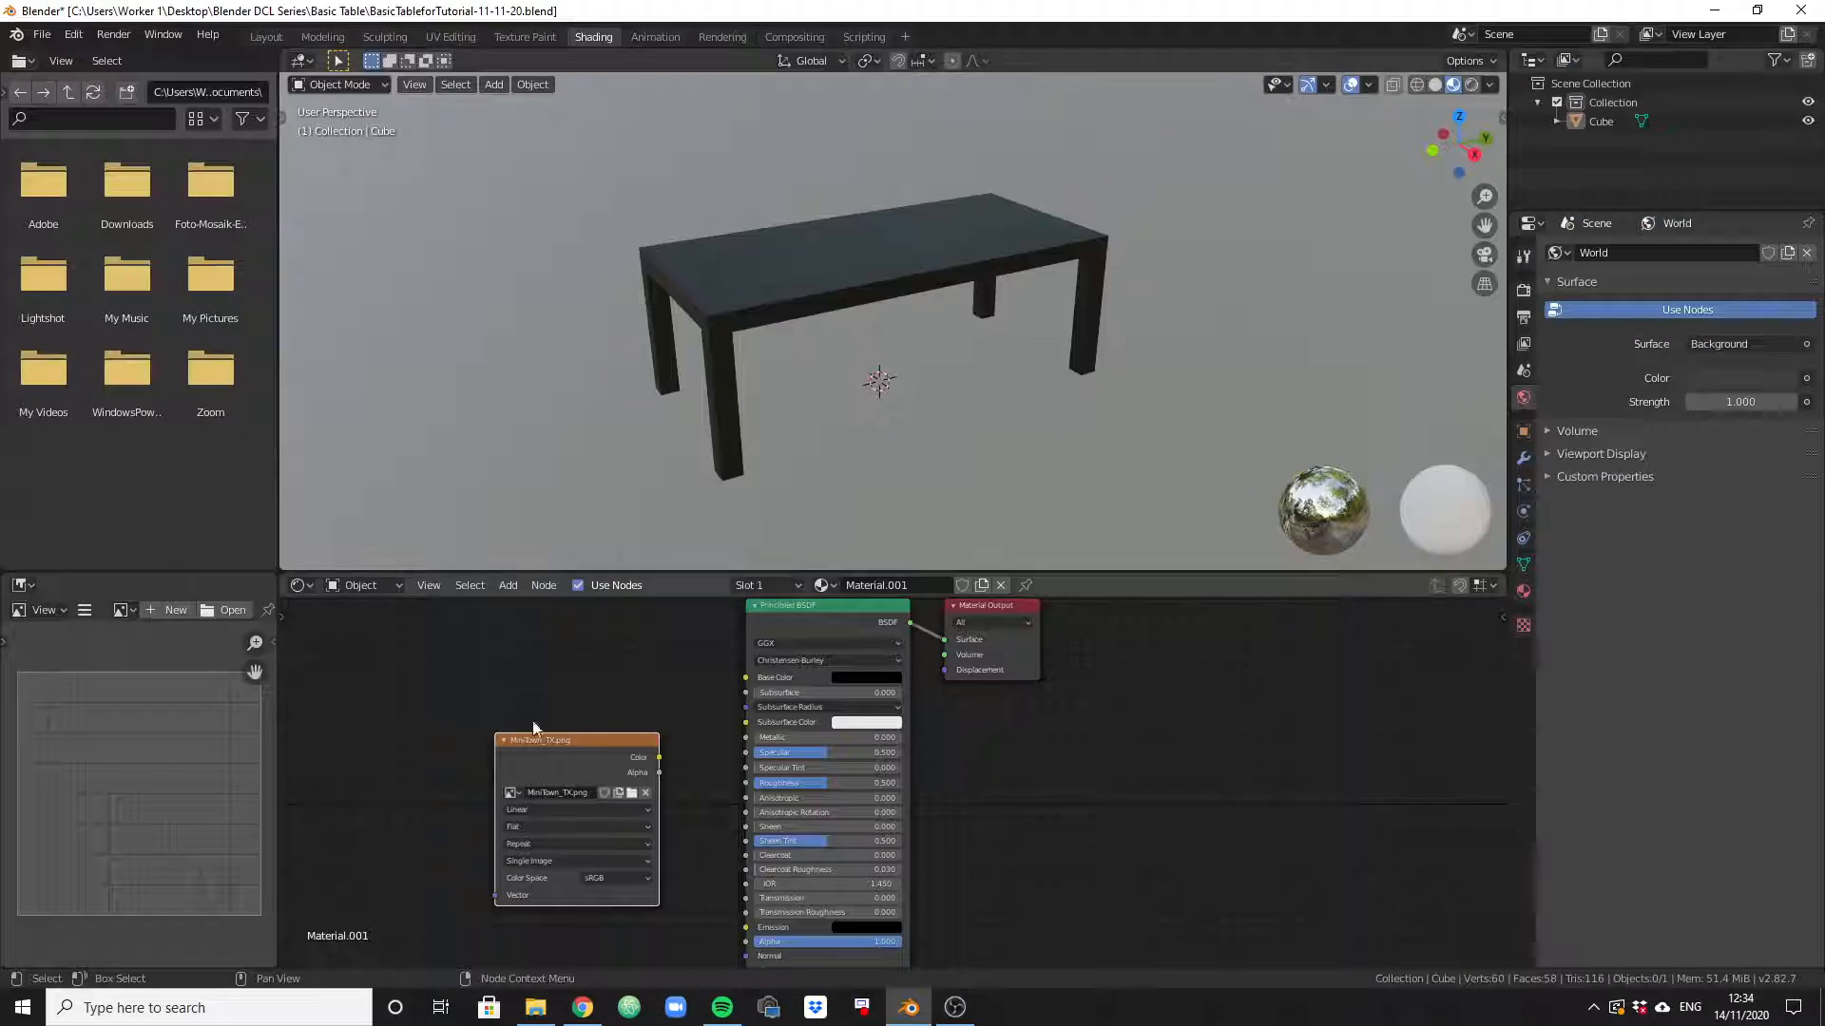
left_click_drag(597, 740, 601, 704)
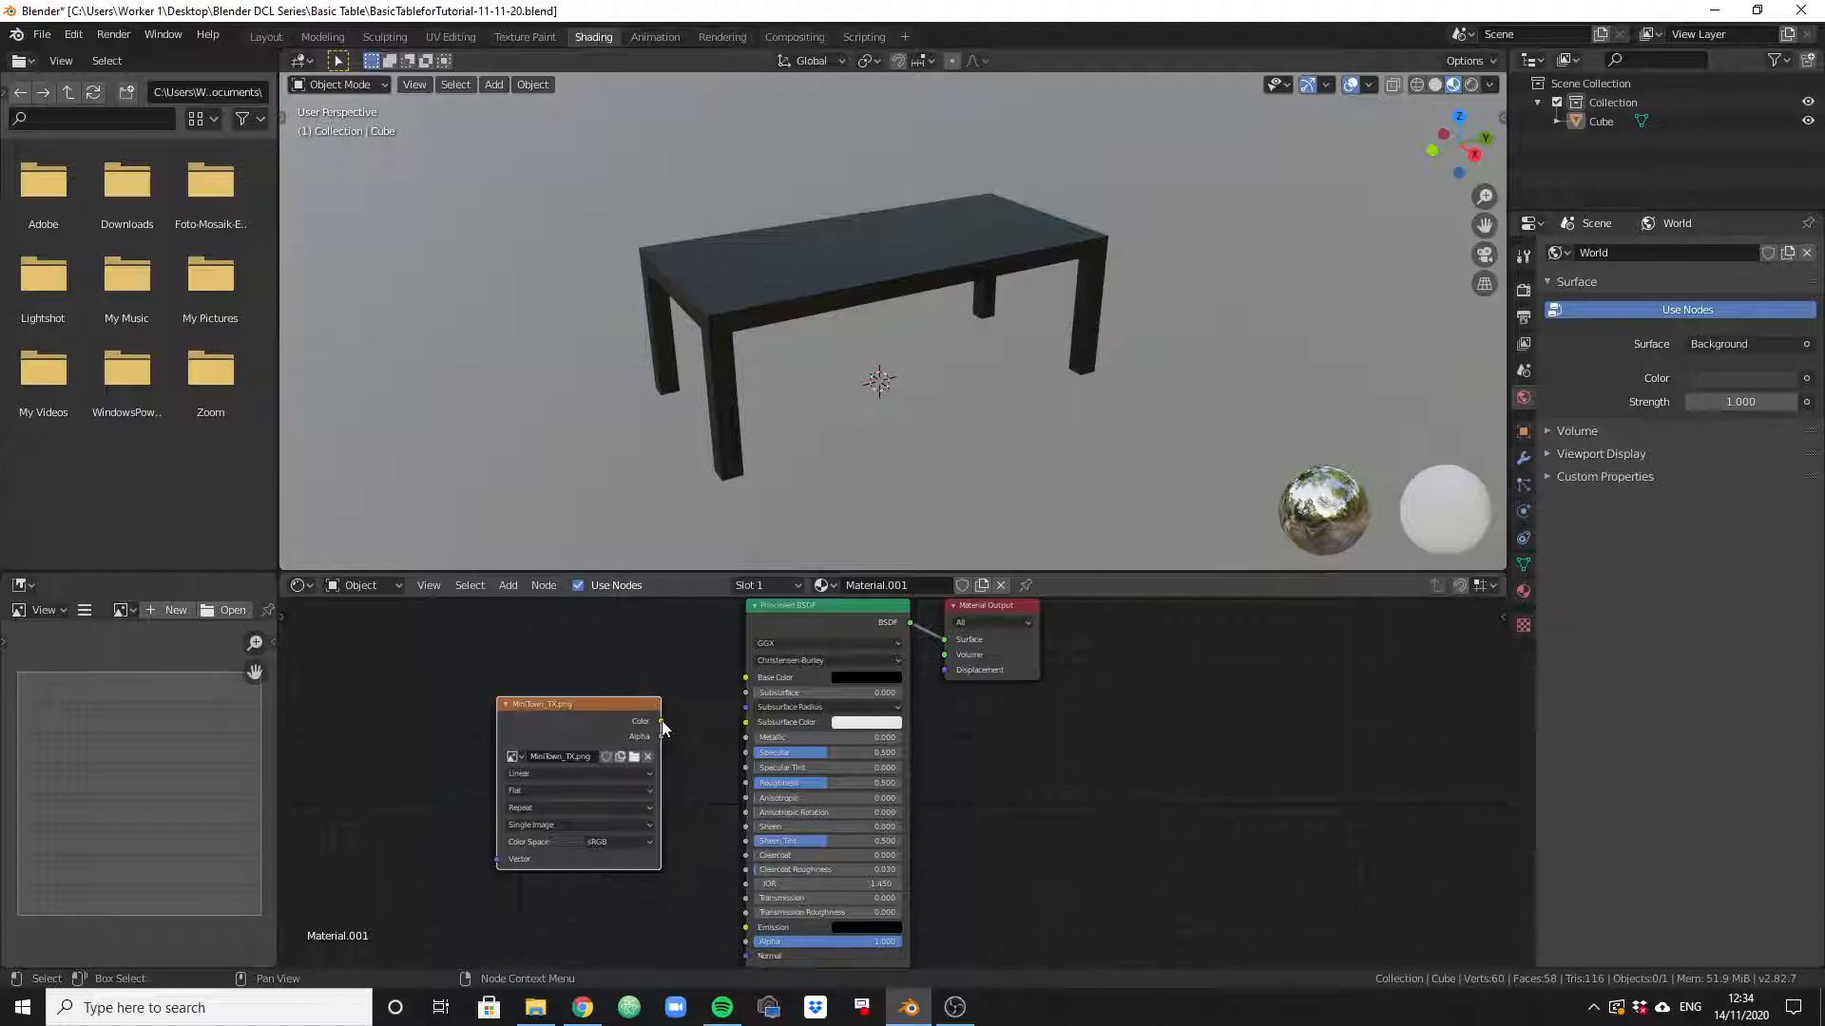
left_click_drag(662, 721, 745, 677)
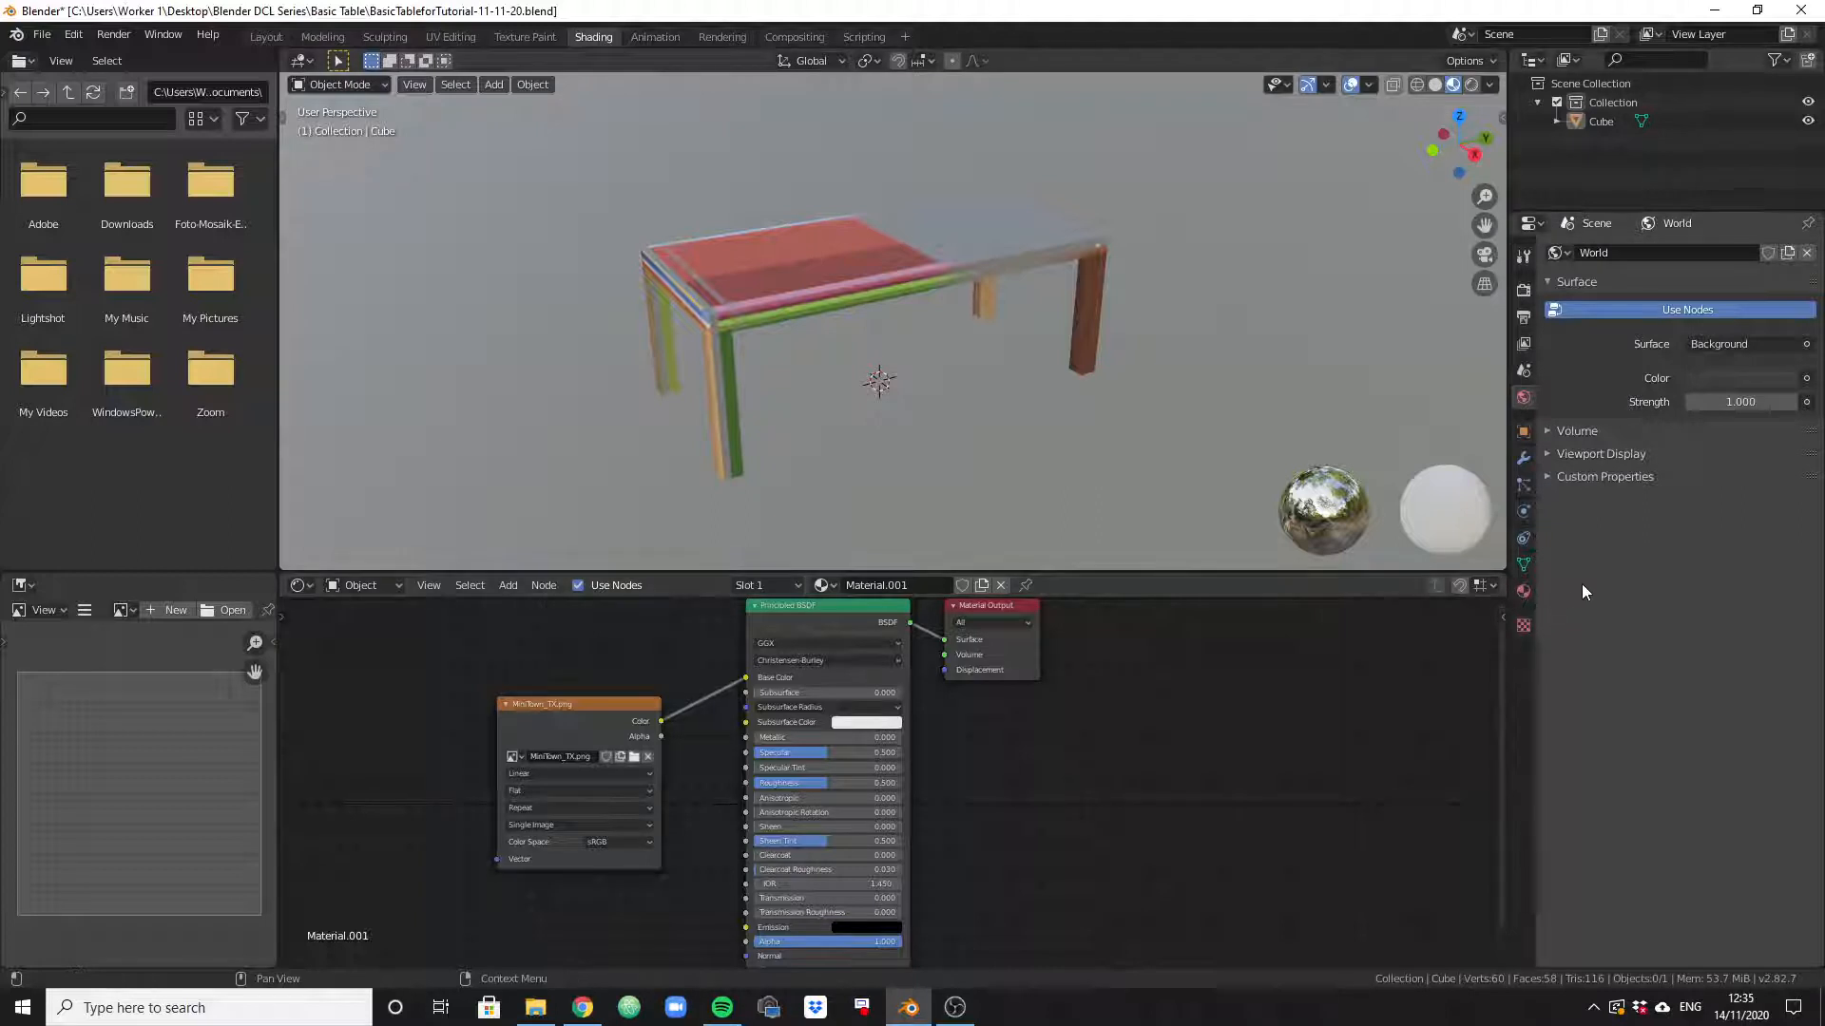
Show the table's material properties, check the textured table in the Modeling workspace, and return to the Shading workspace.
left_click(1523, 592)
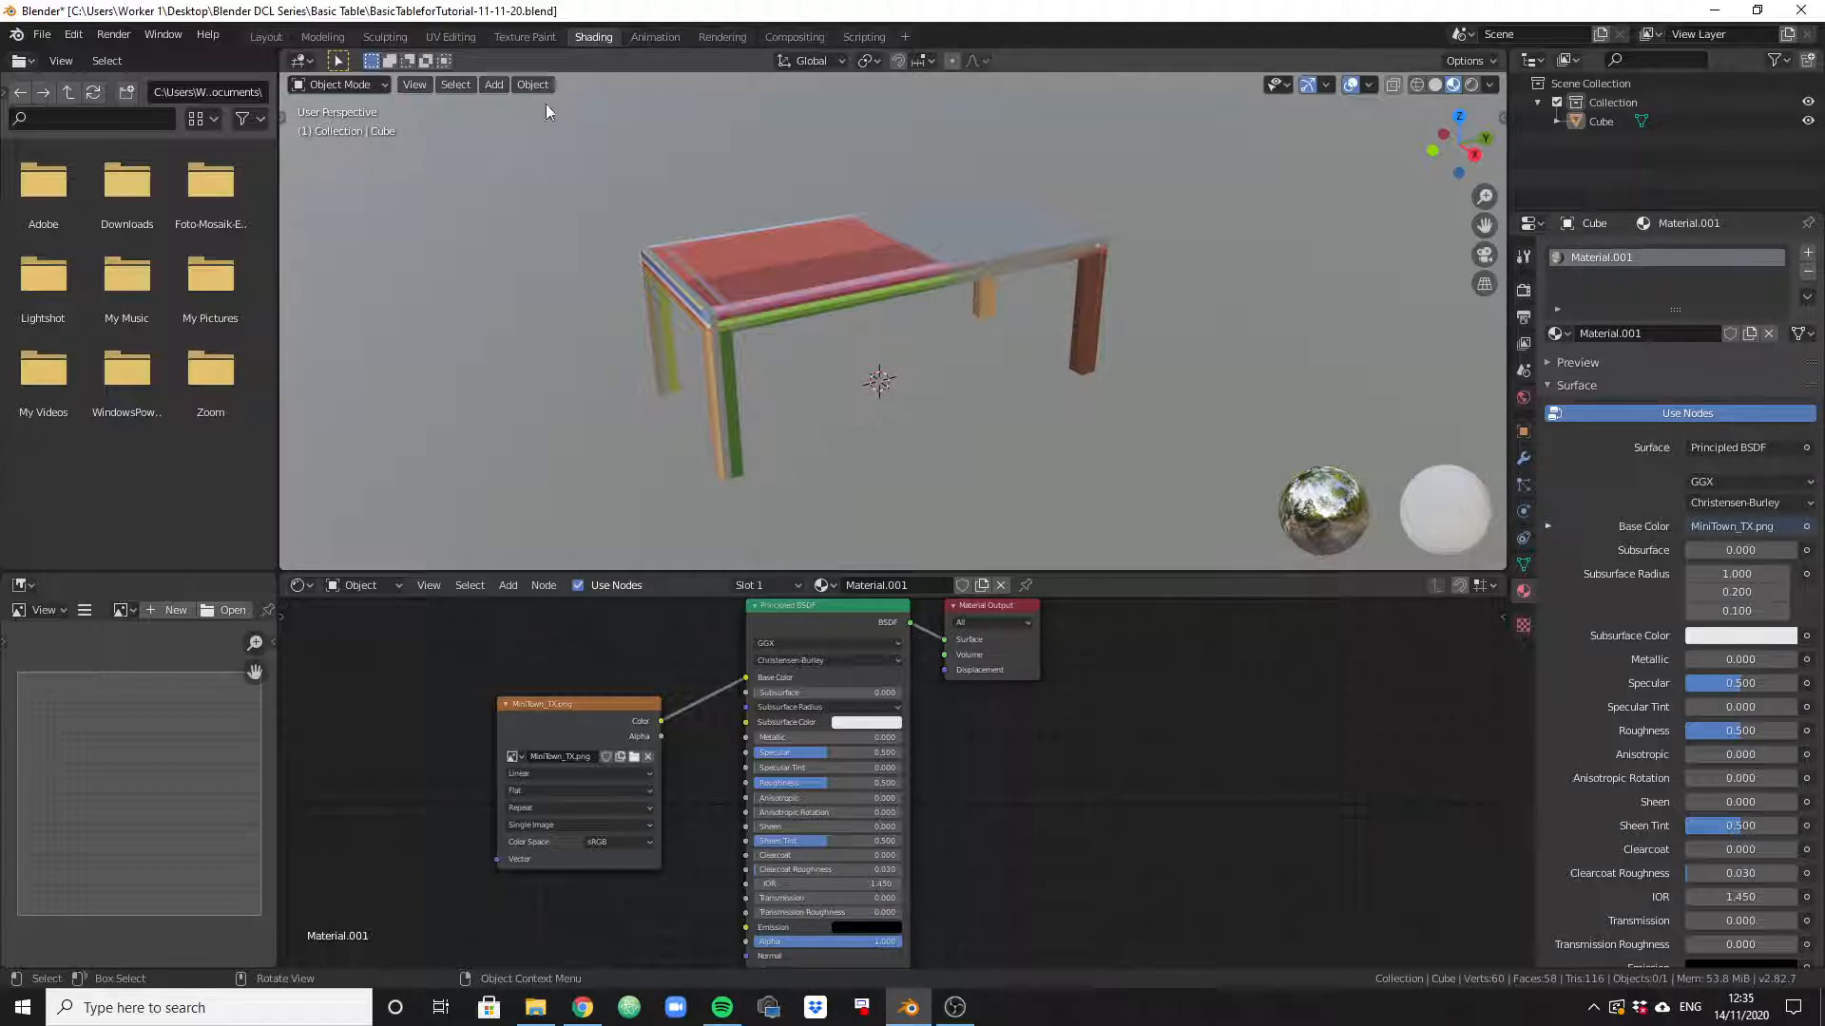
left_click(262, 38)
left_click(315, 36)
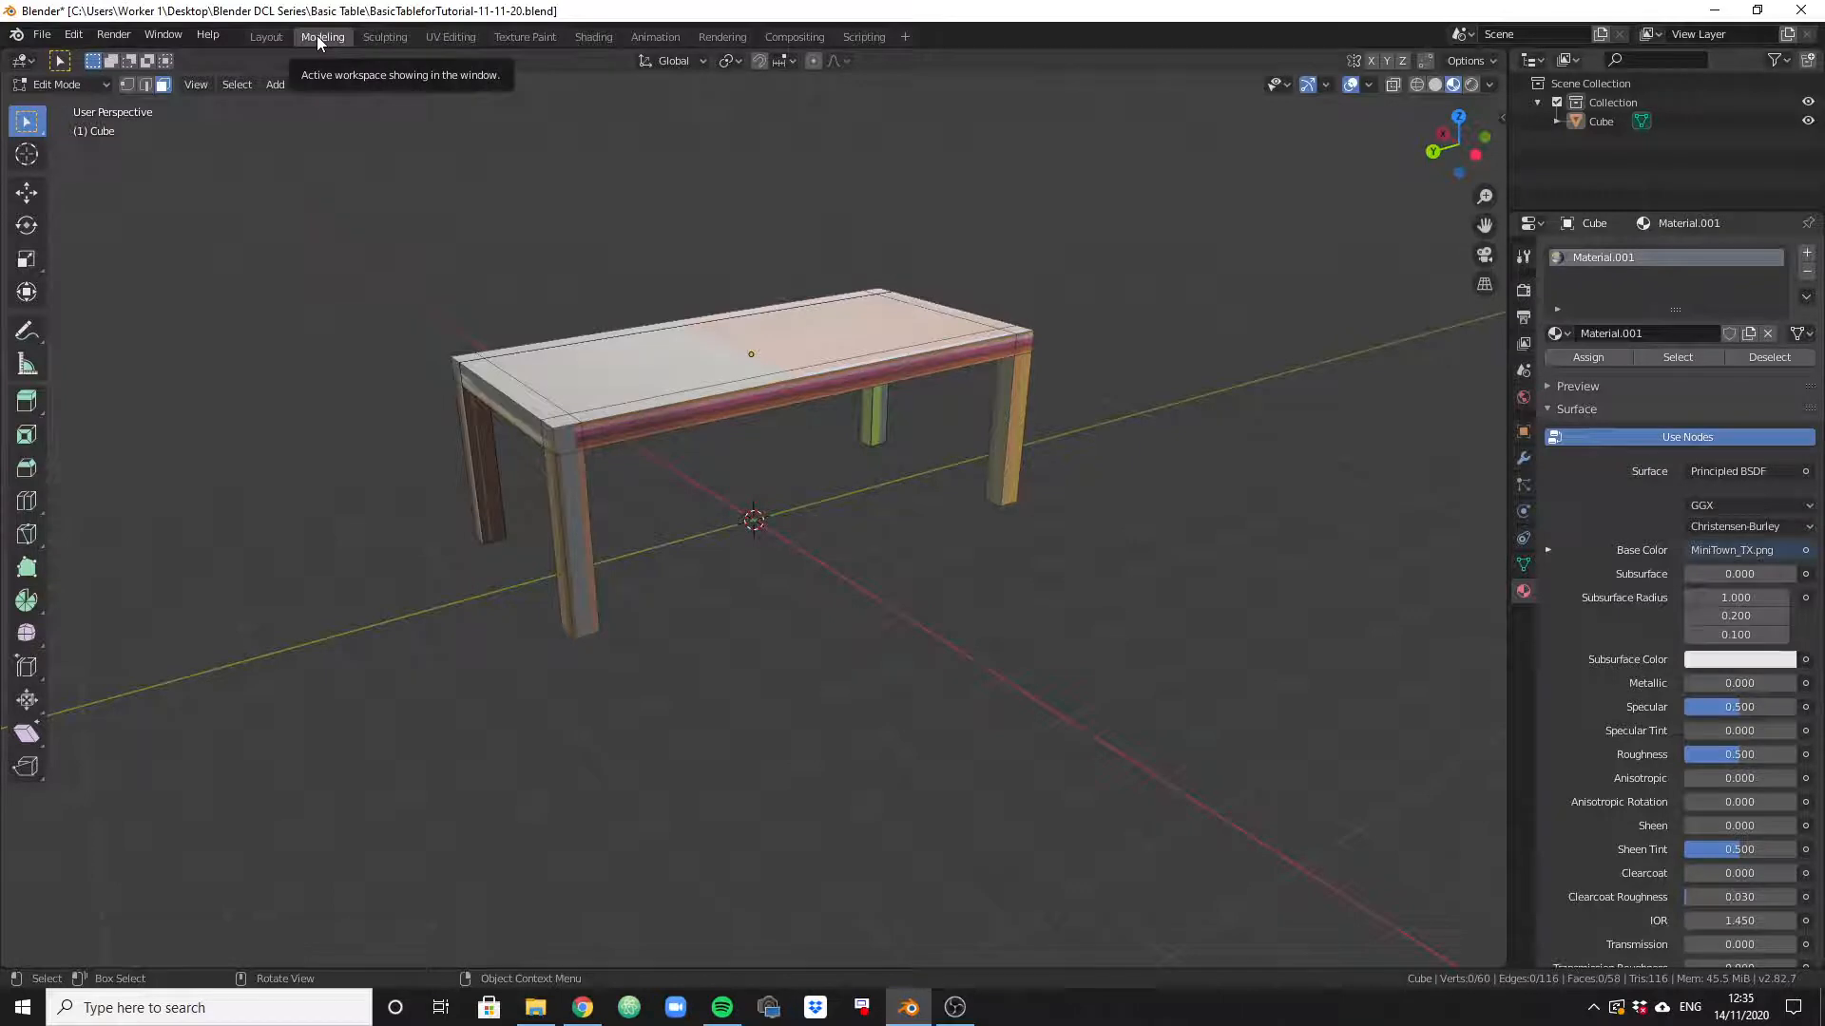
left_click(604, 40)
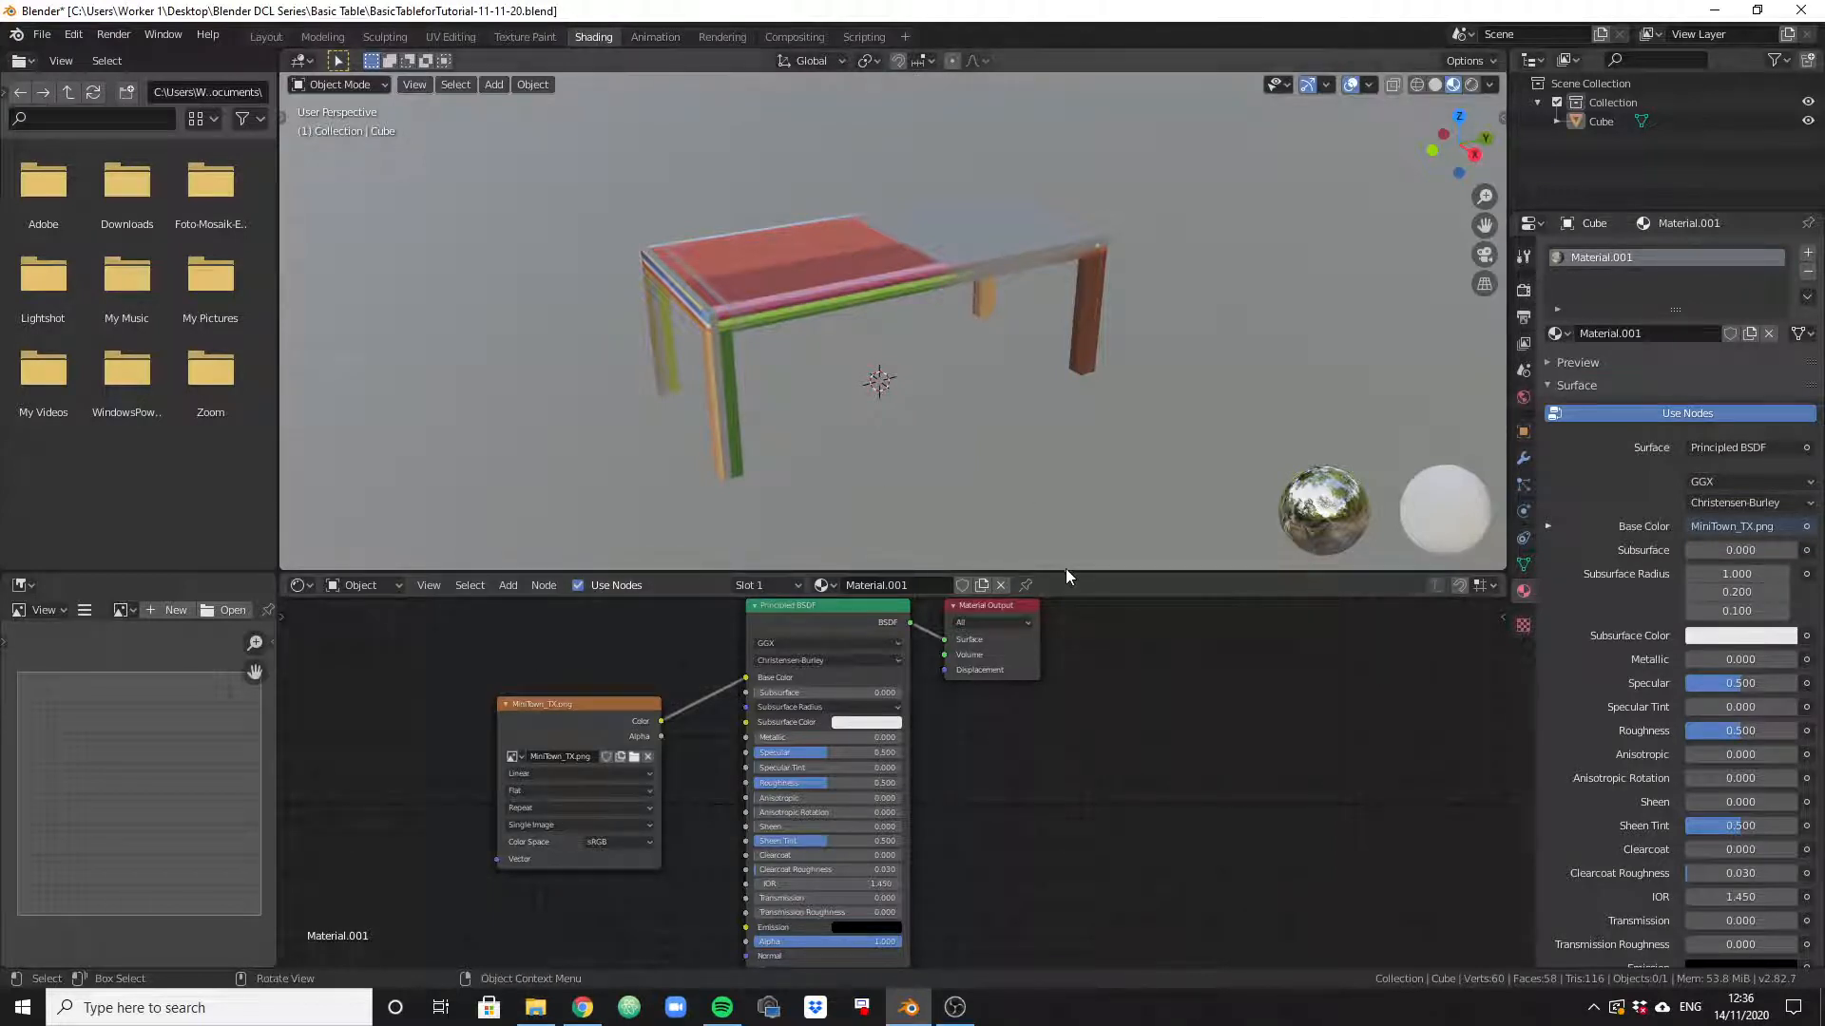
Enlarge the node editor, space the Material Output and MiniTown_TX nodes away from the Principled BSDF, and enlarge the 3D viewport again.
left_click_drag(1063, 573, 1036, 389)
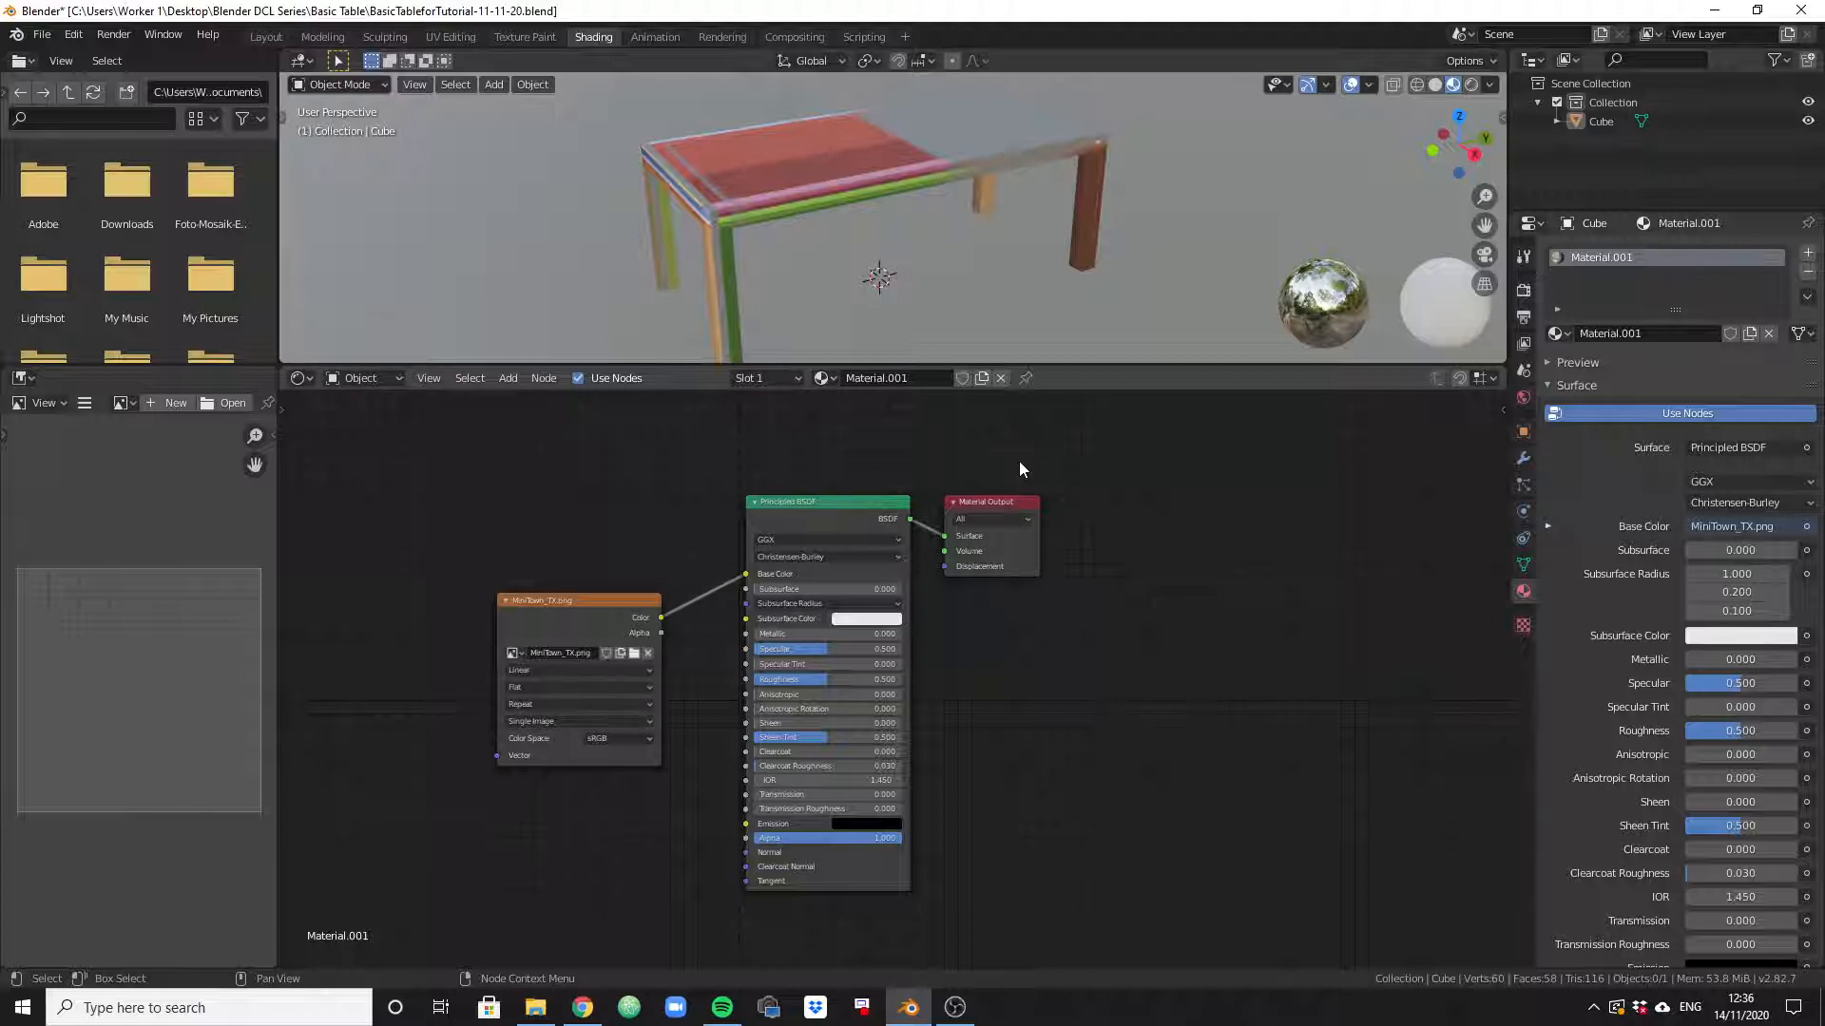
left_click_drag(1008, 504, 1069, 510)
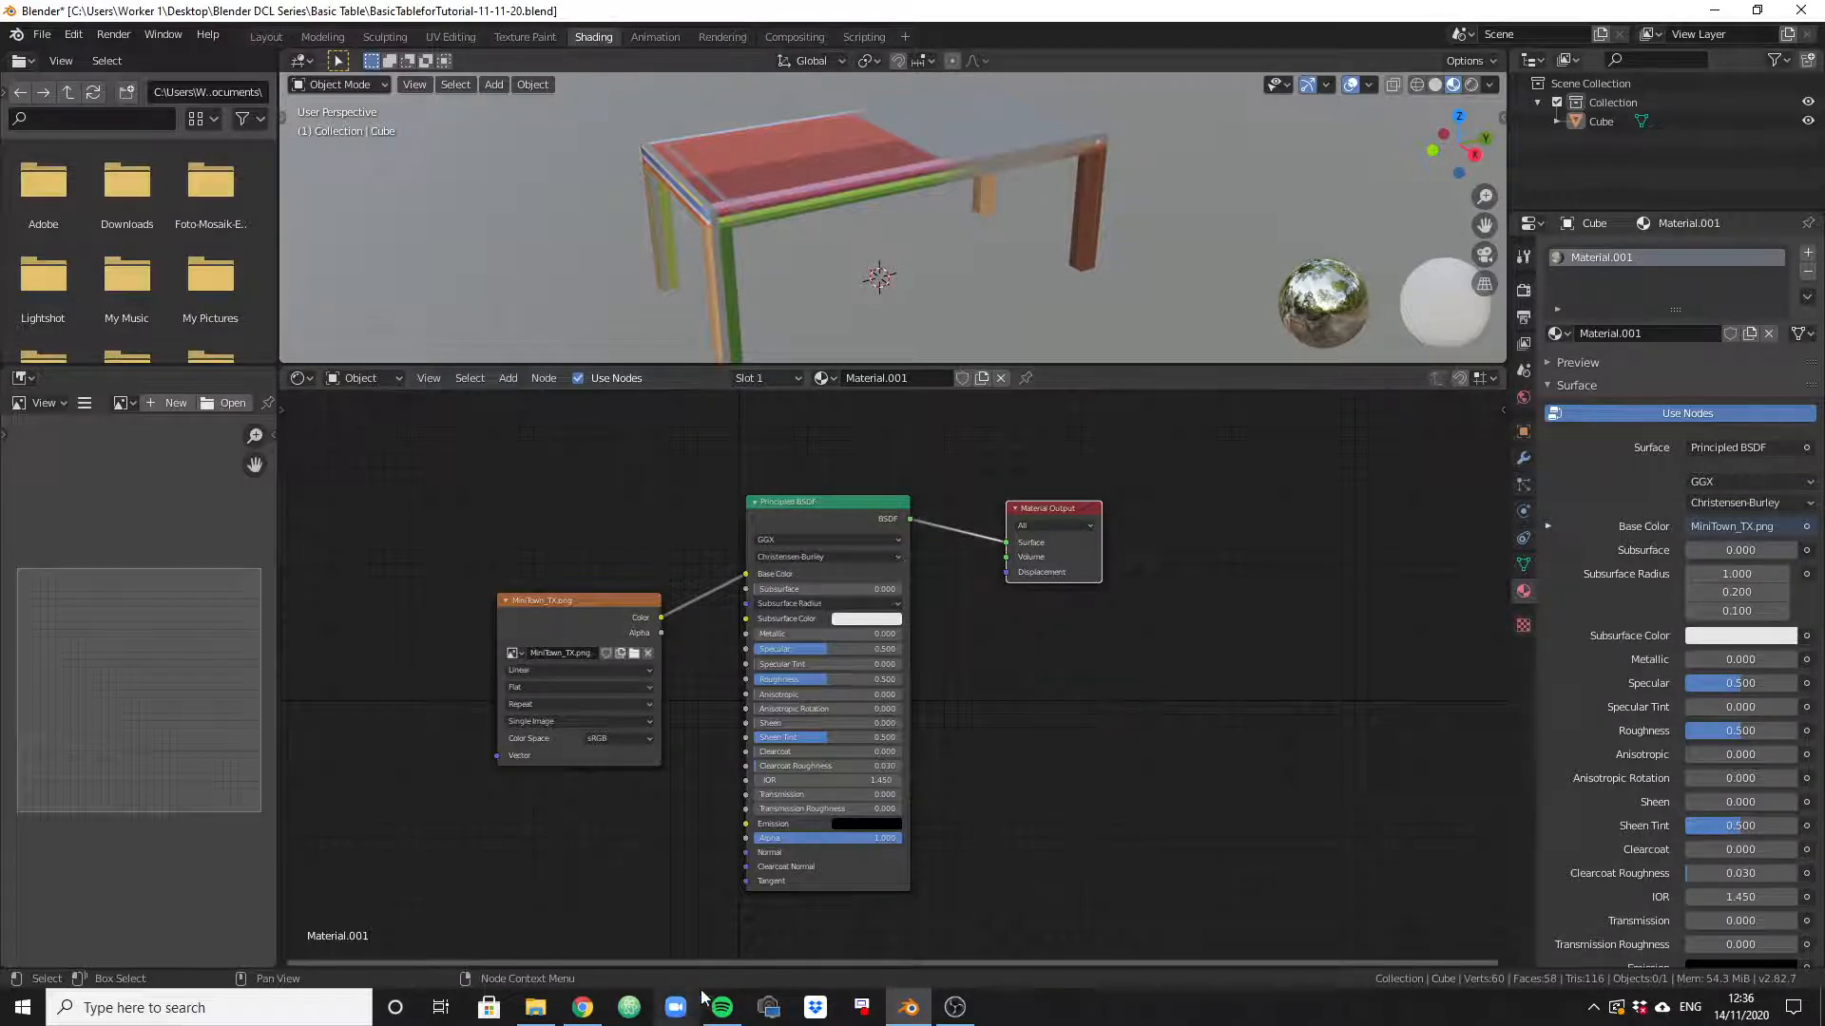
left_click_drag(578, 601, 509, 577)
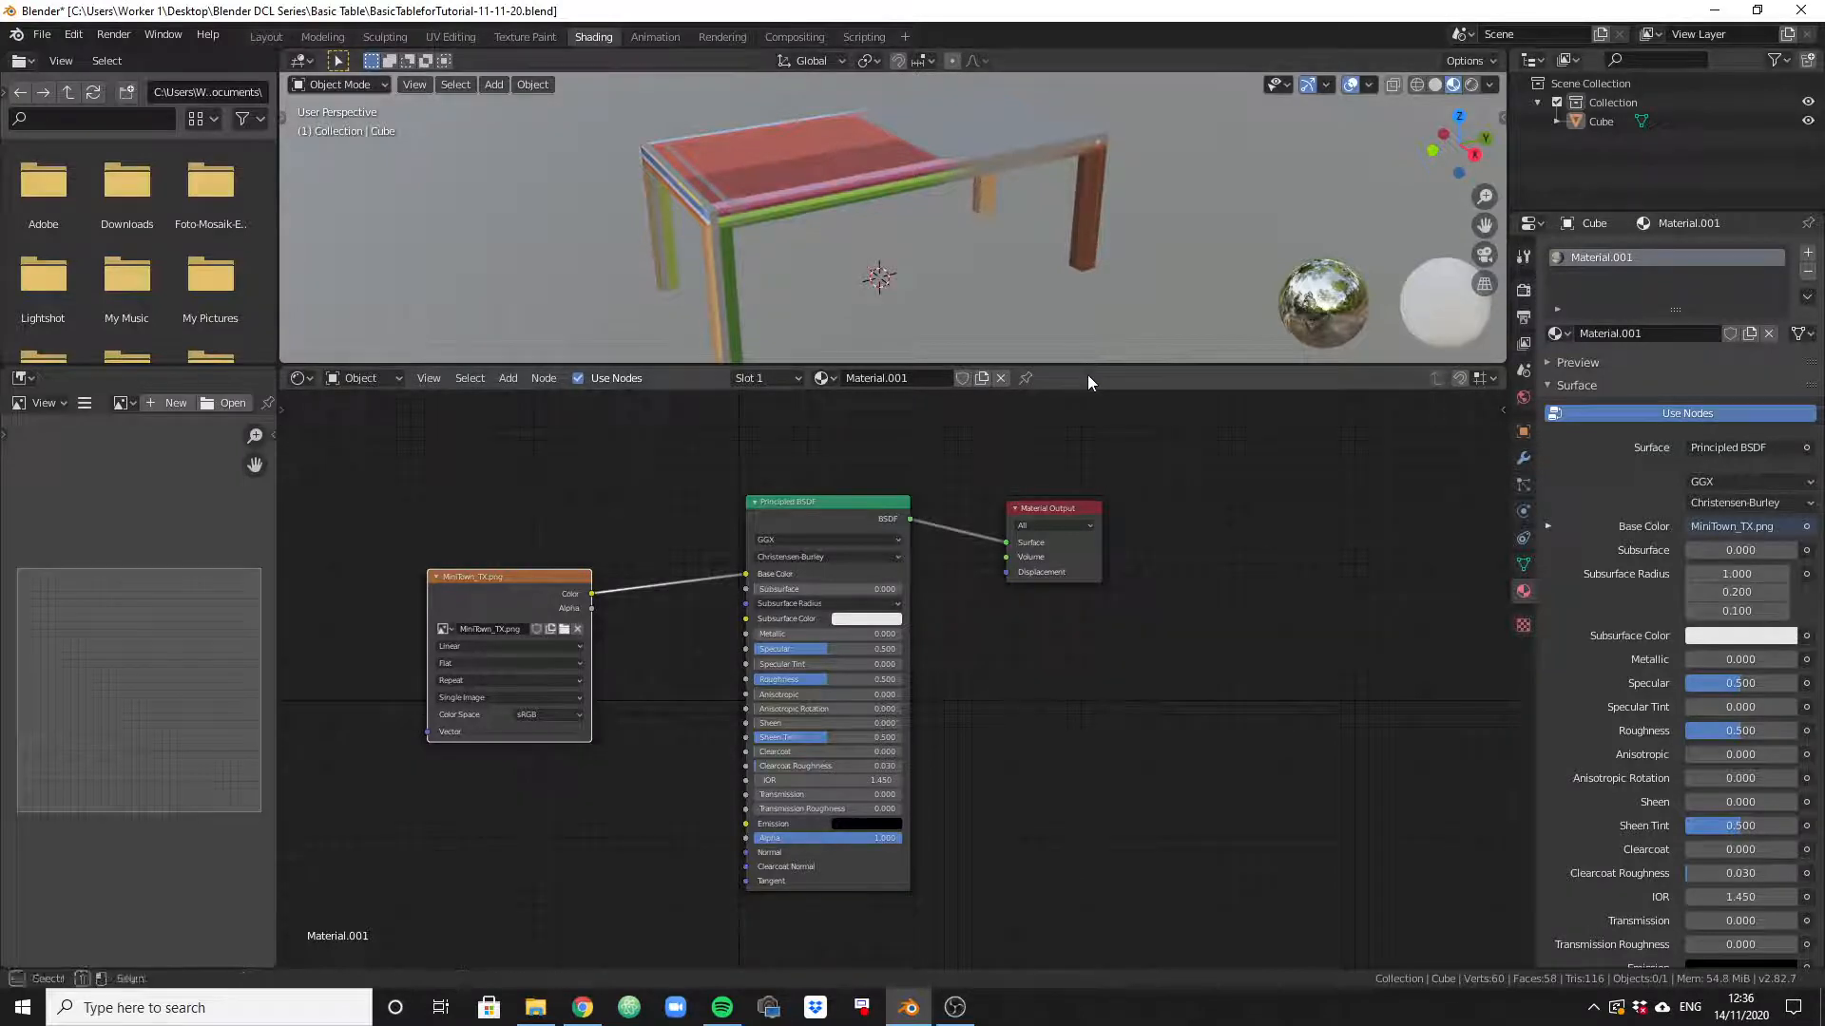
left_click_drag(1089, 365, 1084, 744)
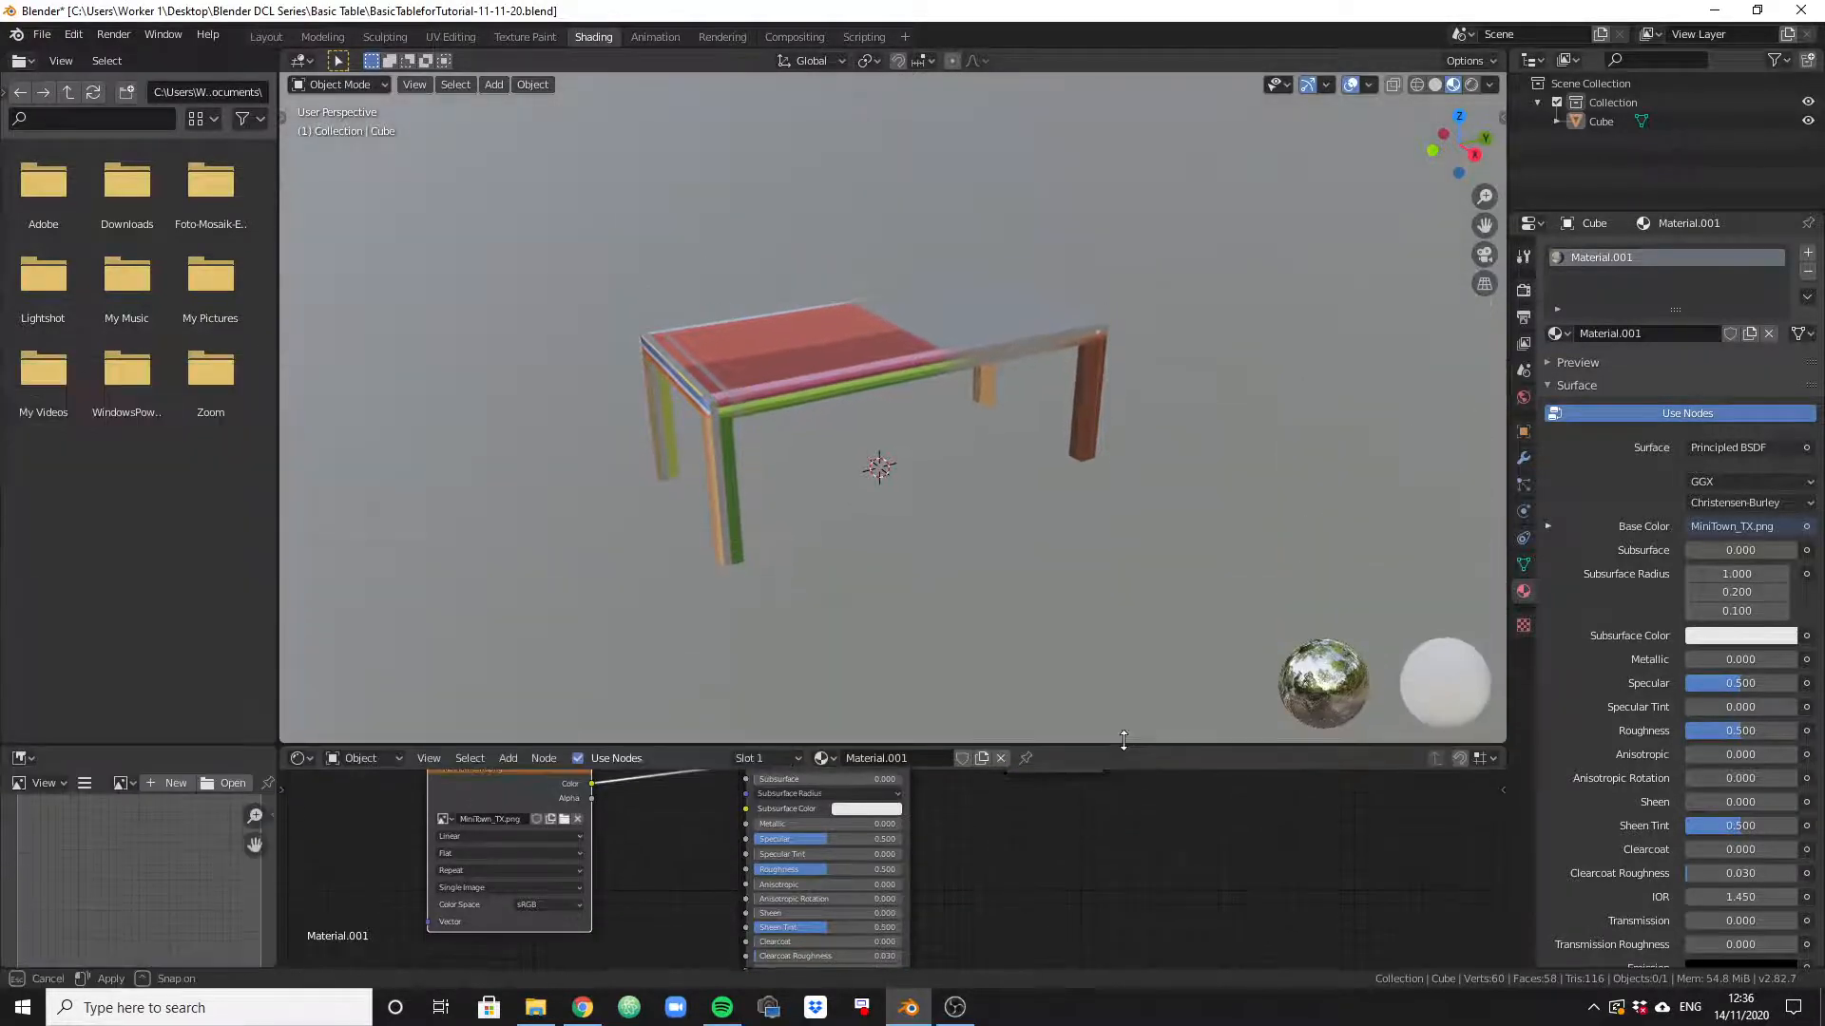
middle_click_drag(778, 528, 779, 635)
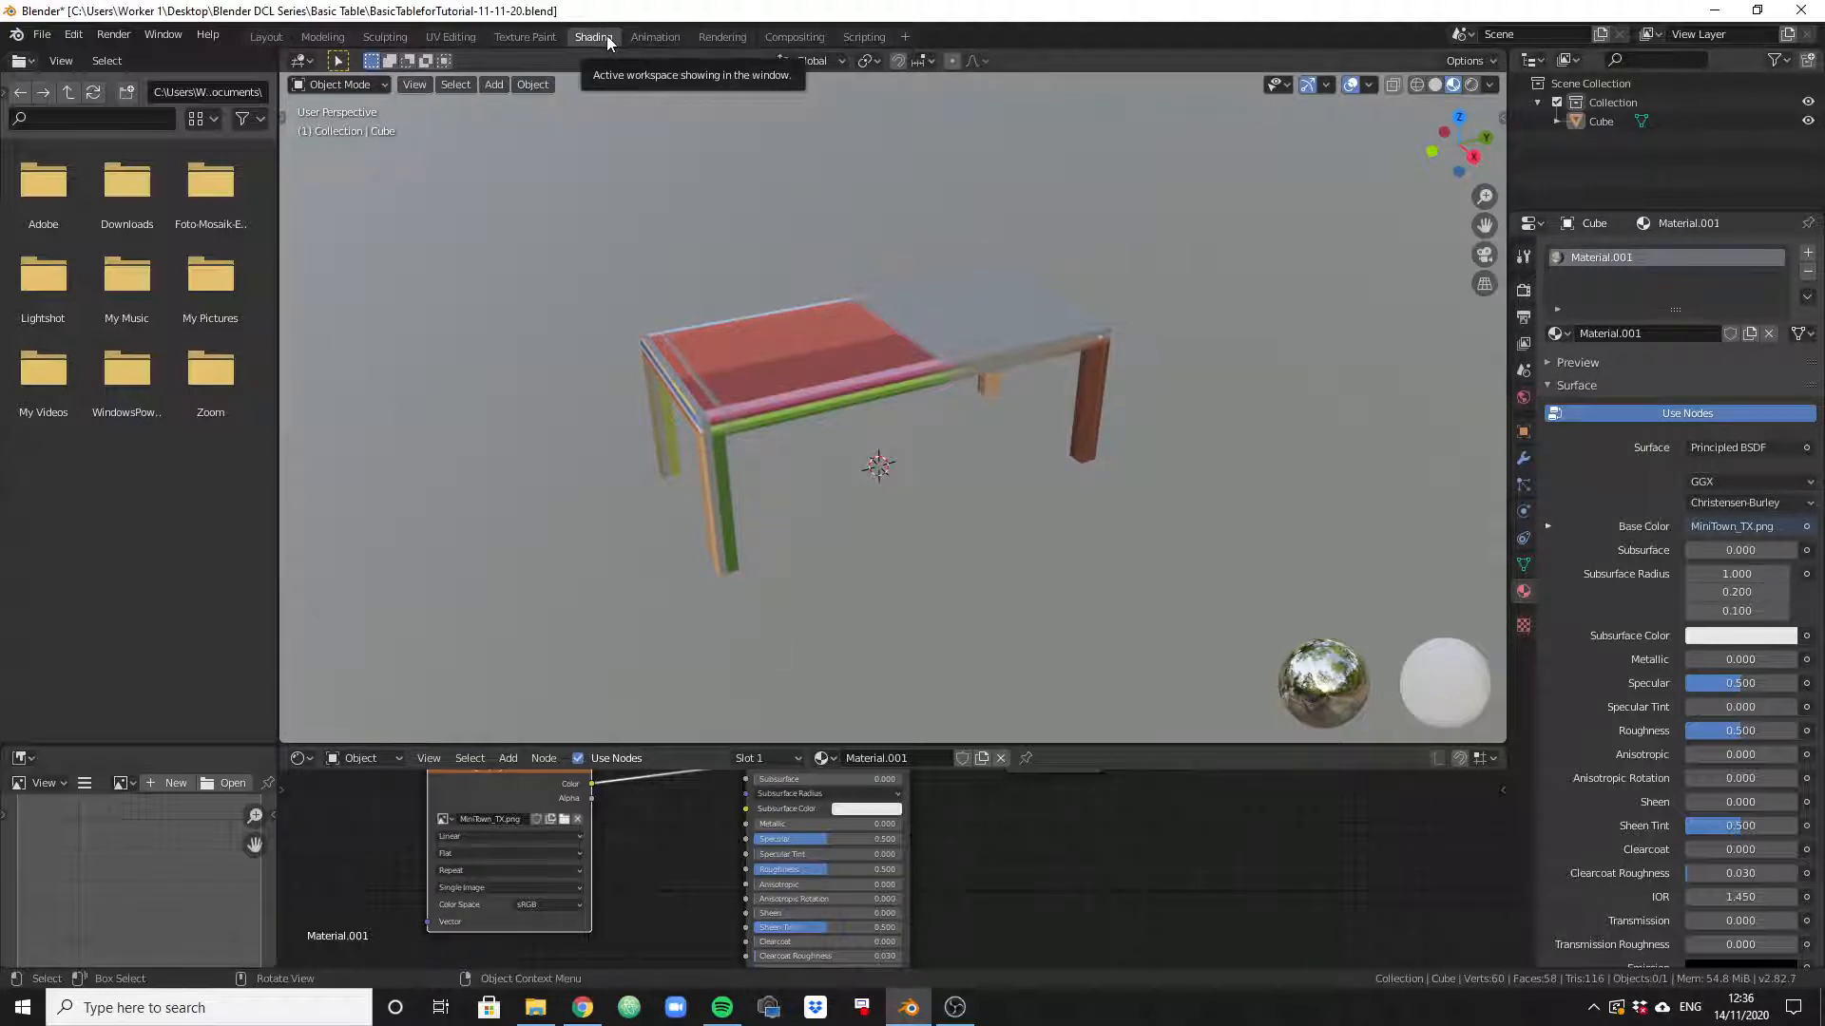
Open the UV Editing workspace and select only the large inner face of the tabletop.
left_click(447, 36)
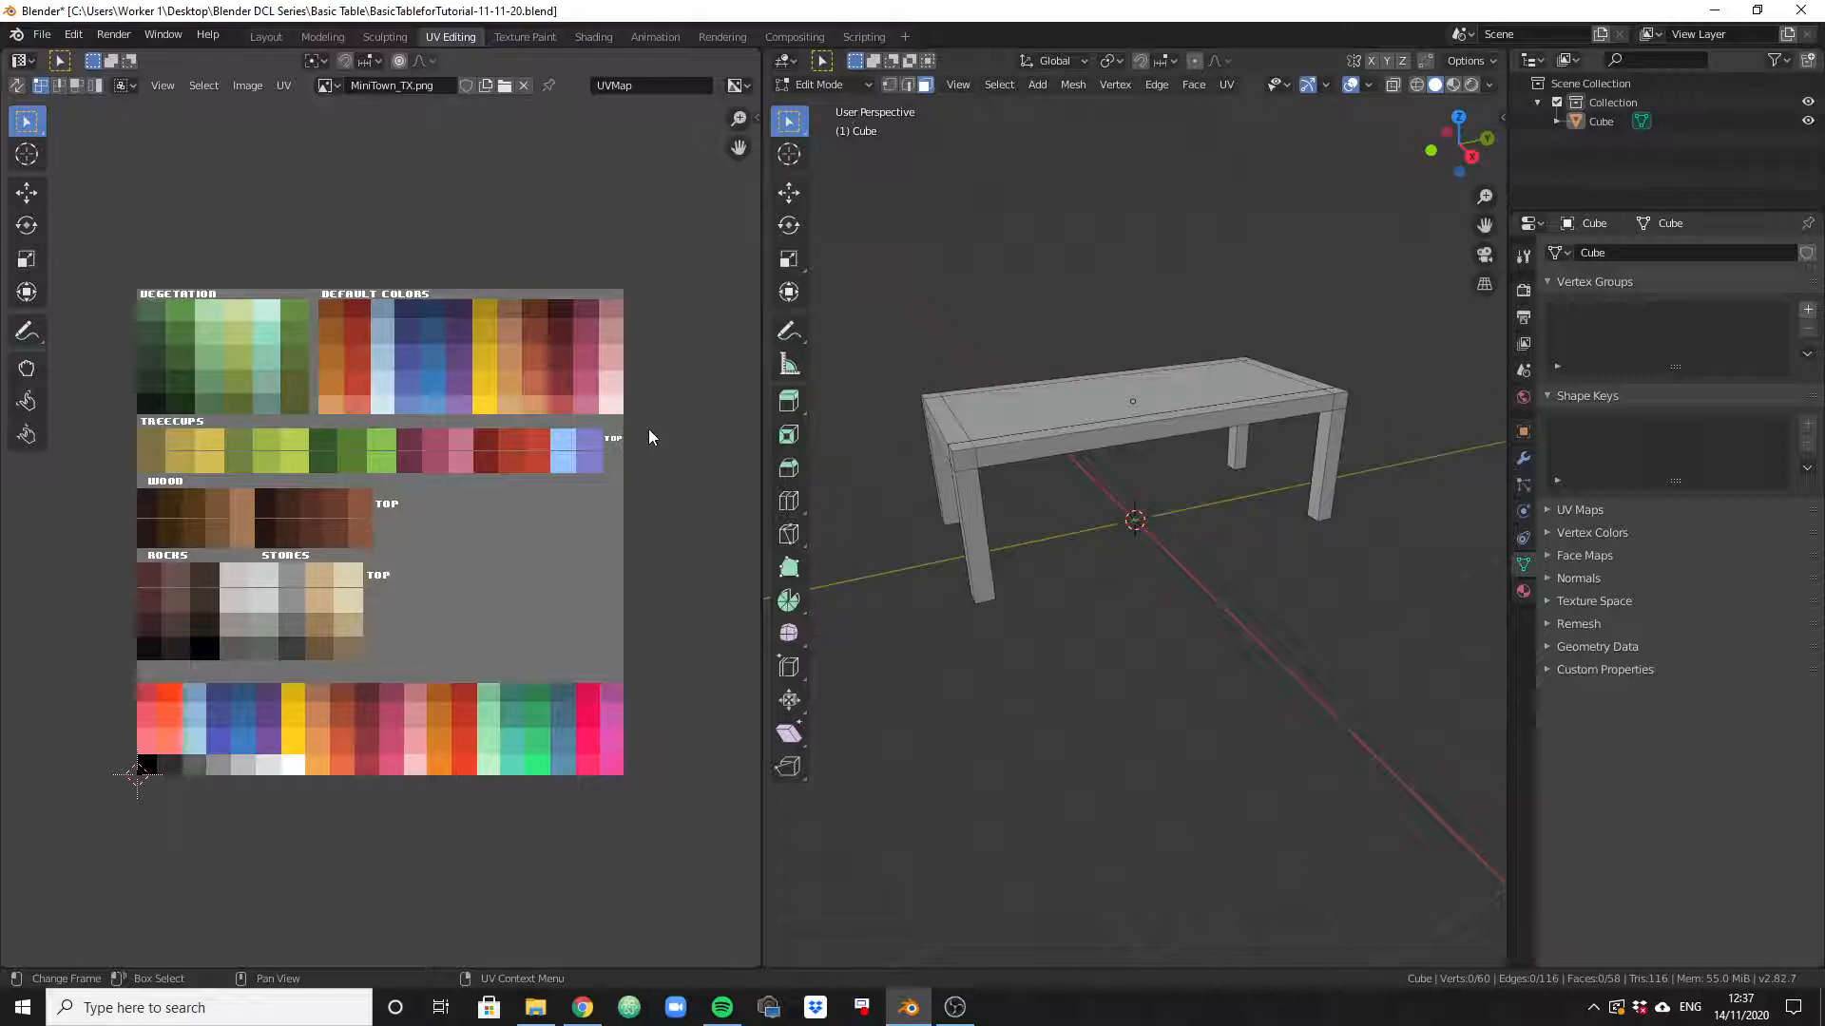
left_click_drag(902, 253, 1483, 836)
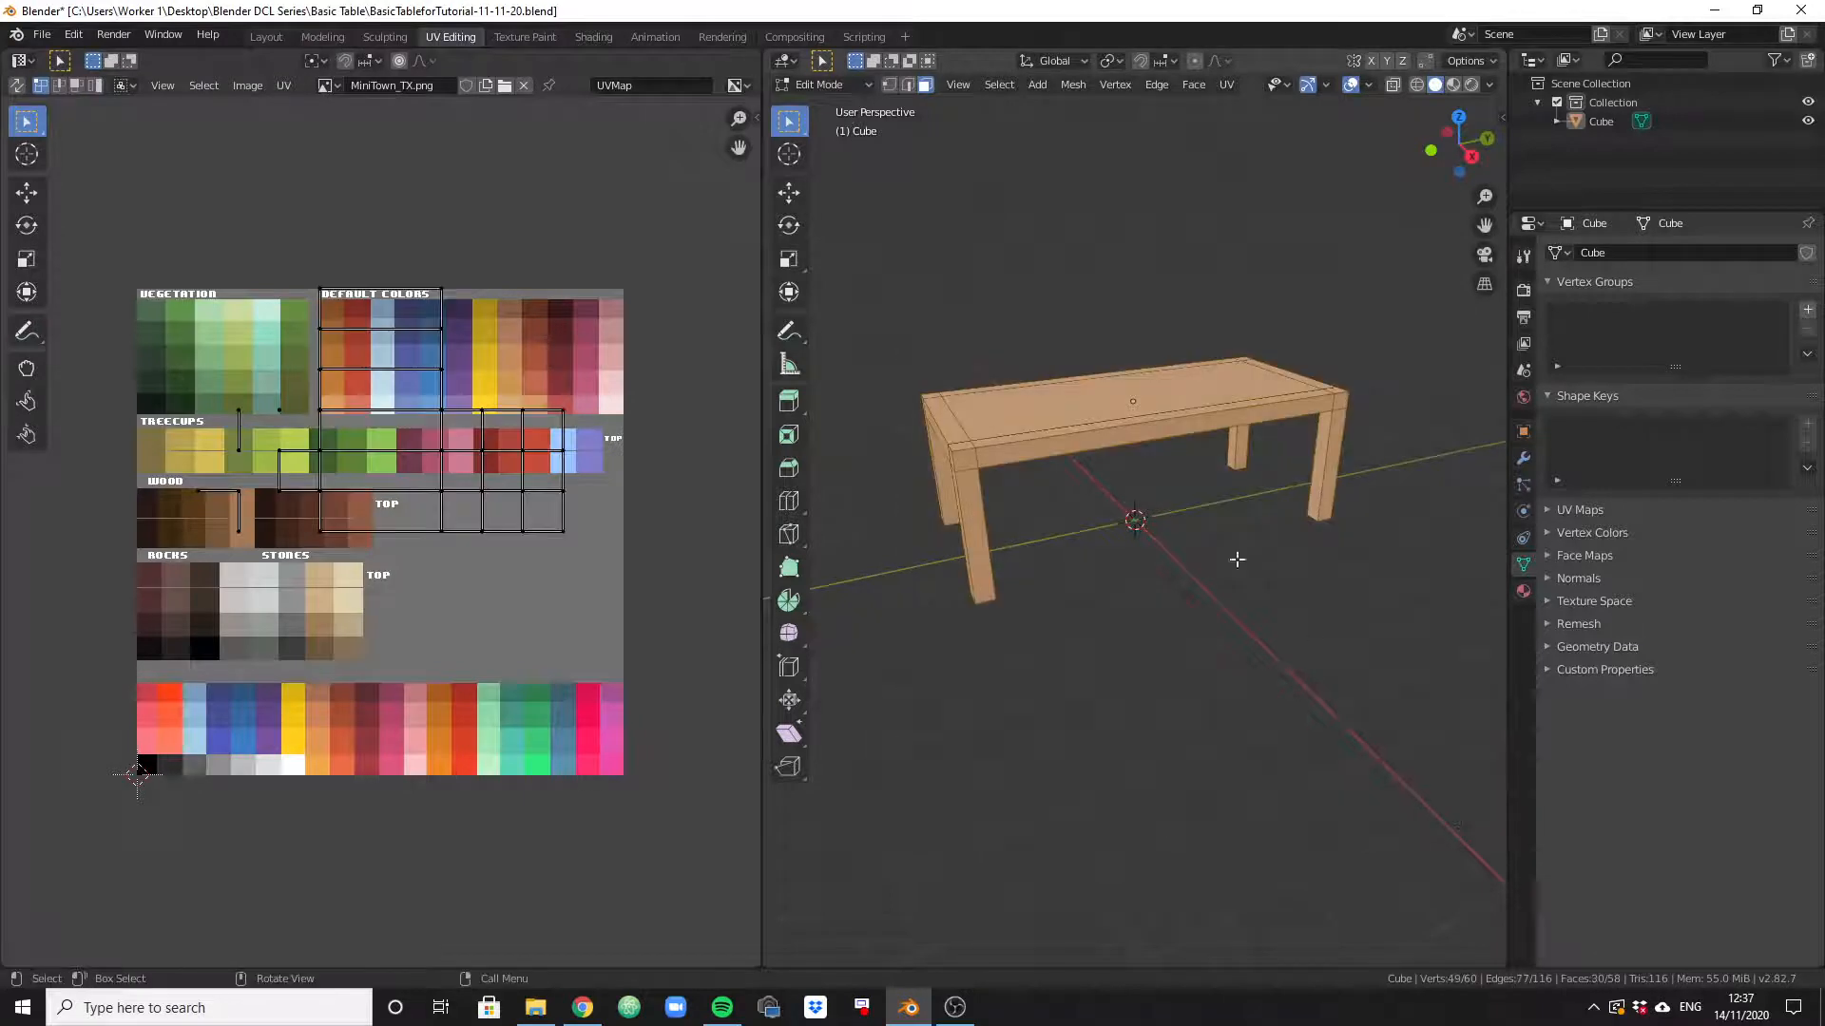
left_click(1064, 410)
left_click(1090, 704)
left_click(1044, 415)
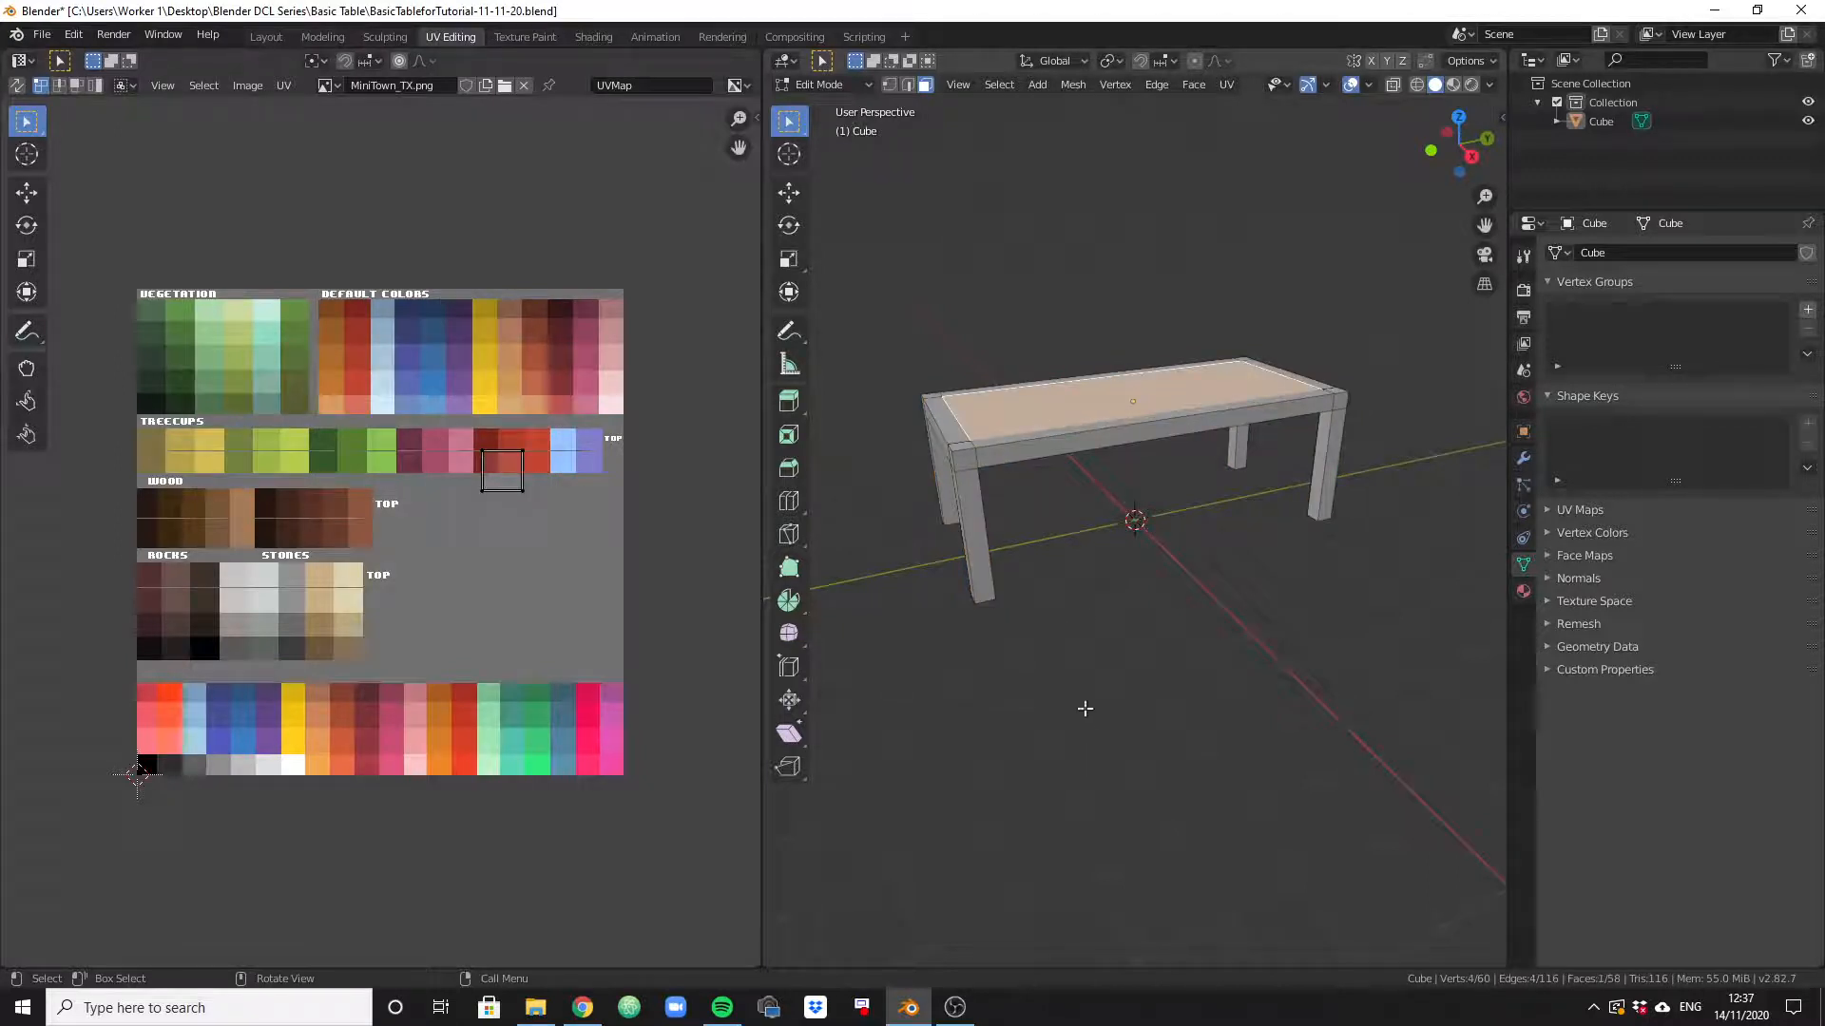
middle_click_drag(1316, 590, 1314, 743)
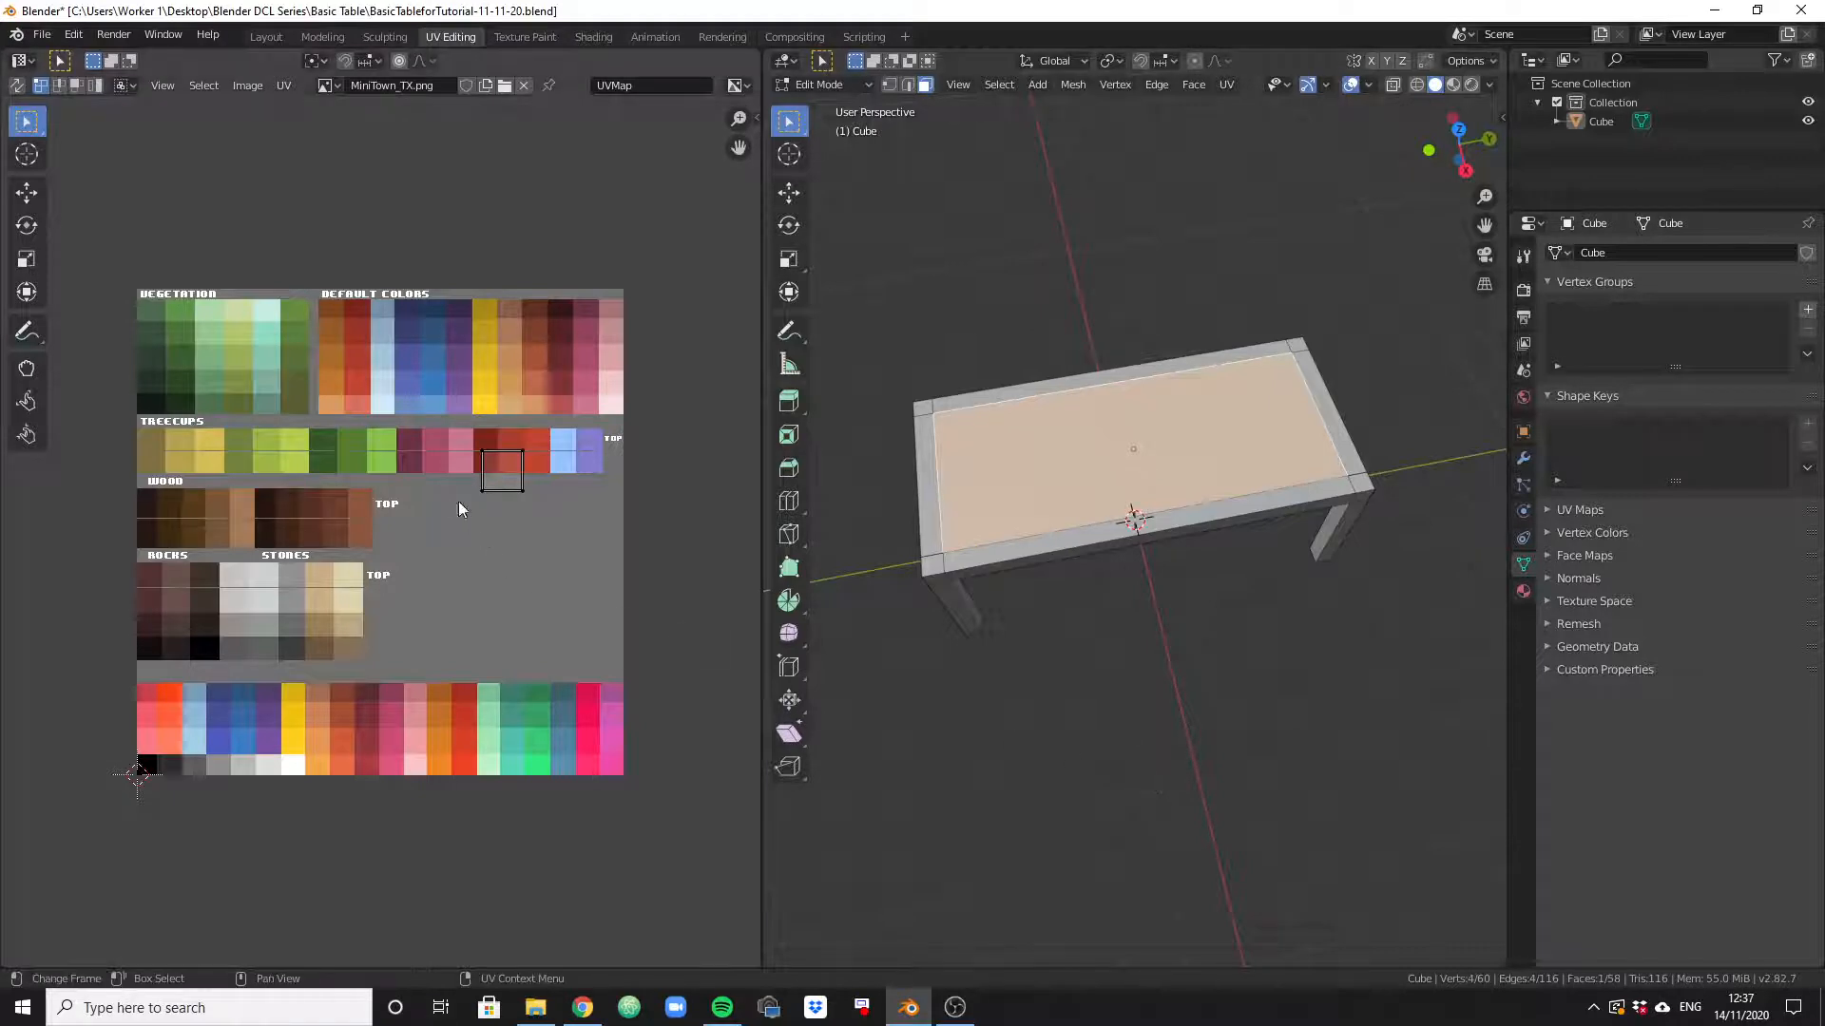
key("alt+a")
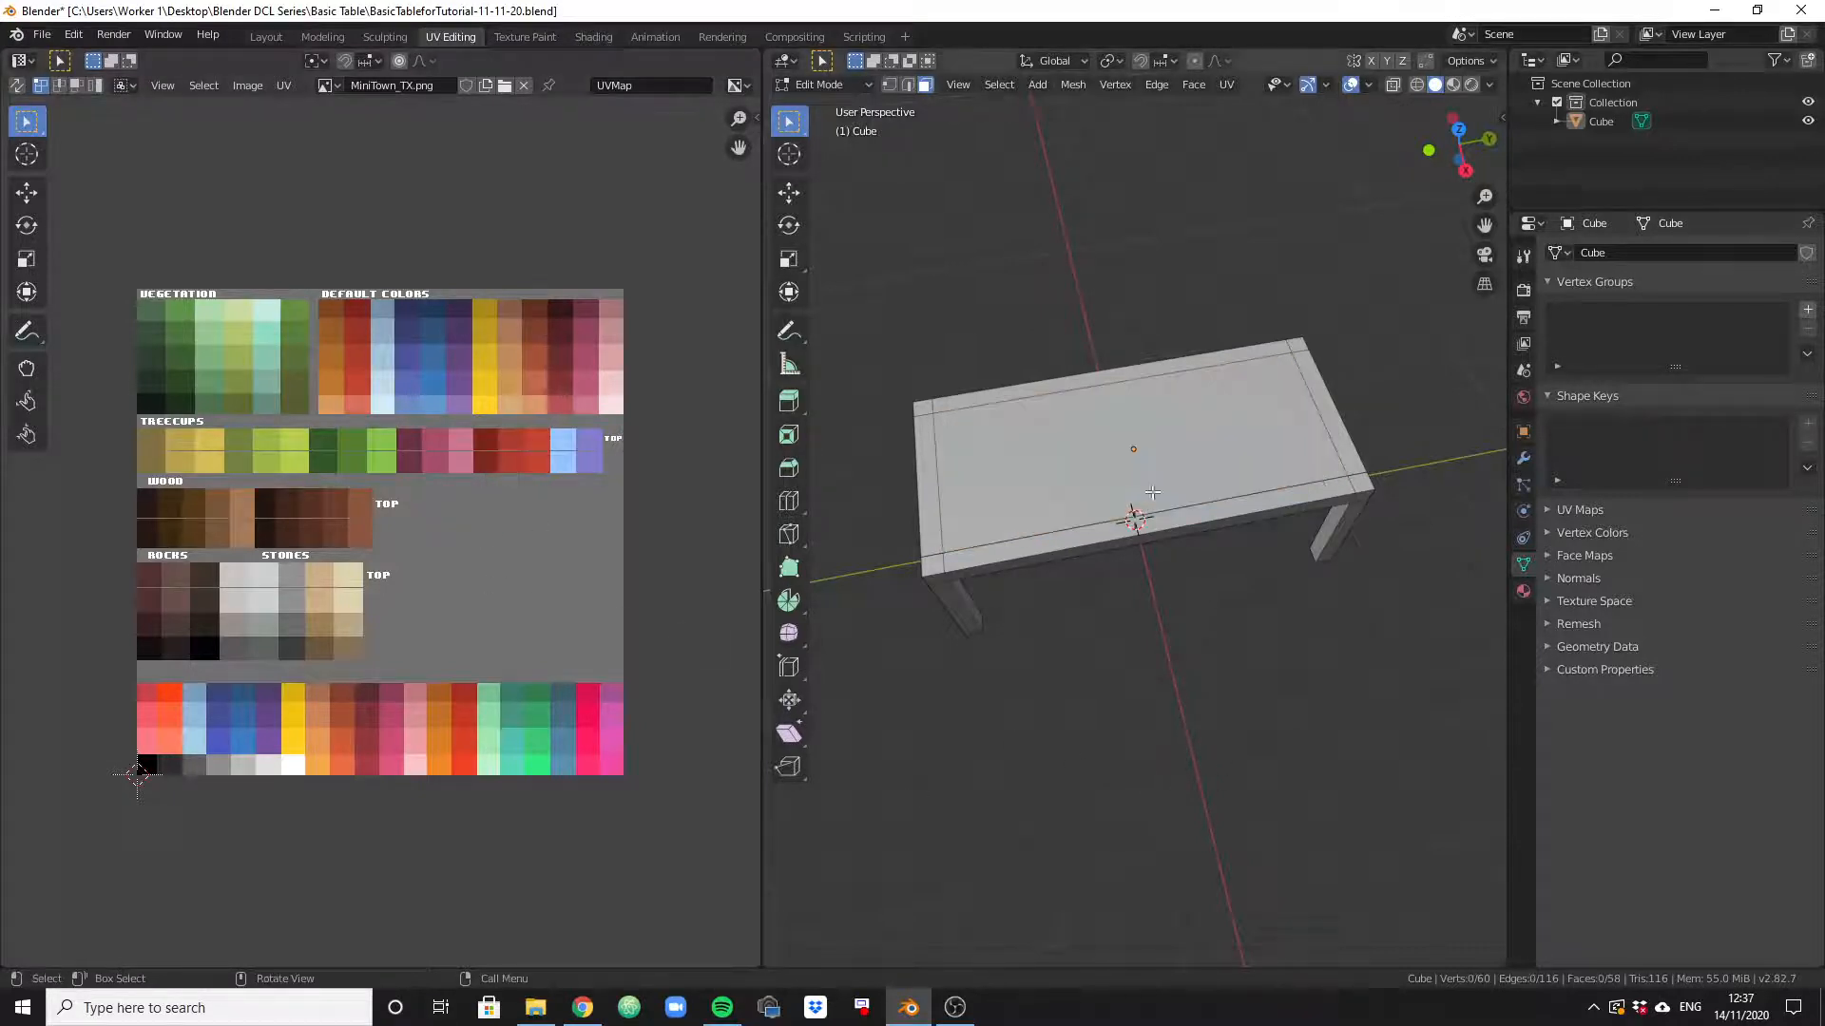
left_click(1133, 429)
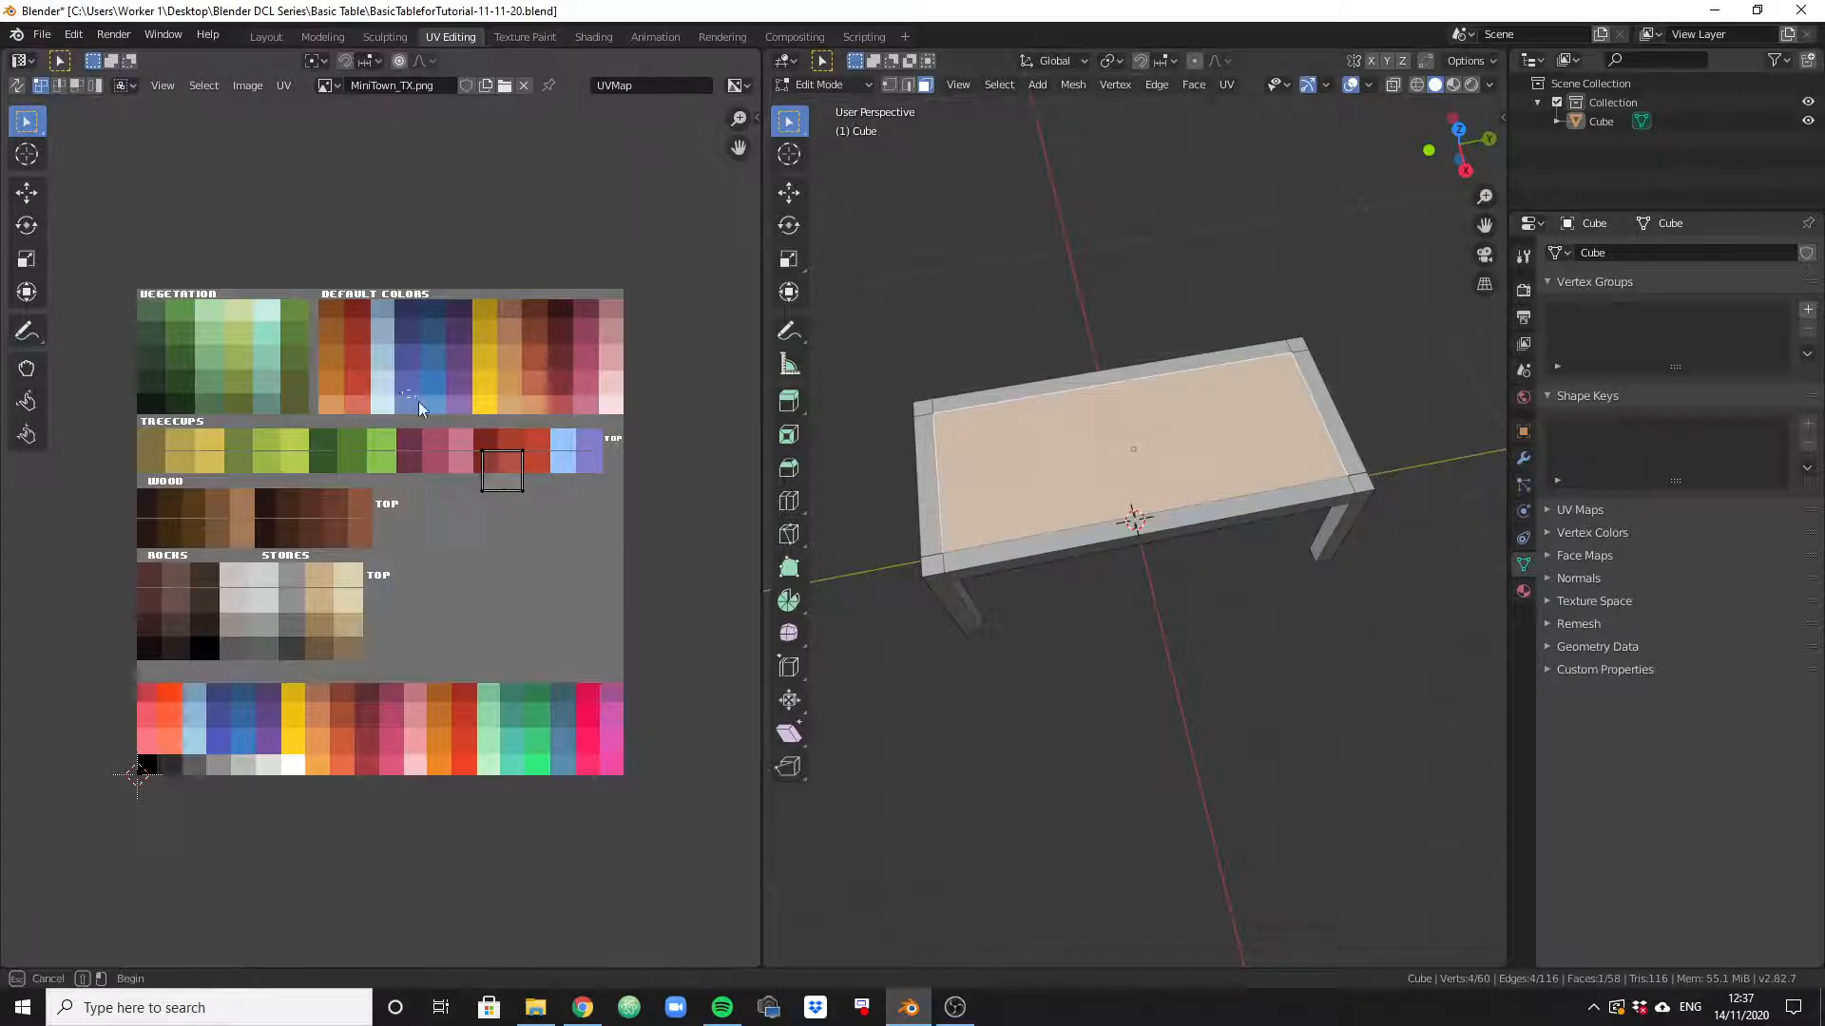
Select the tabletop face's UVs and move them onto the green Vegetation swatches of the palette.
left_click_drag(419, 404, 574, 595)
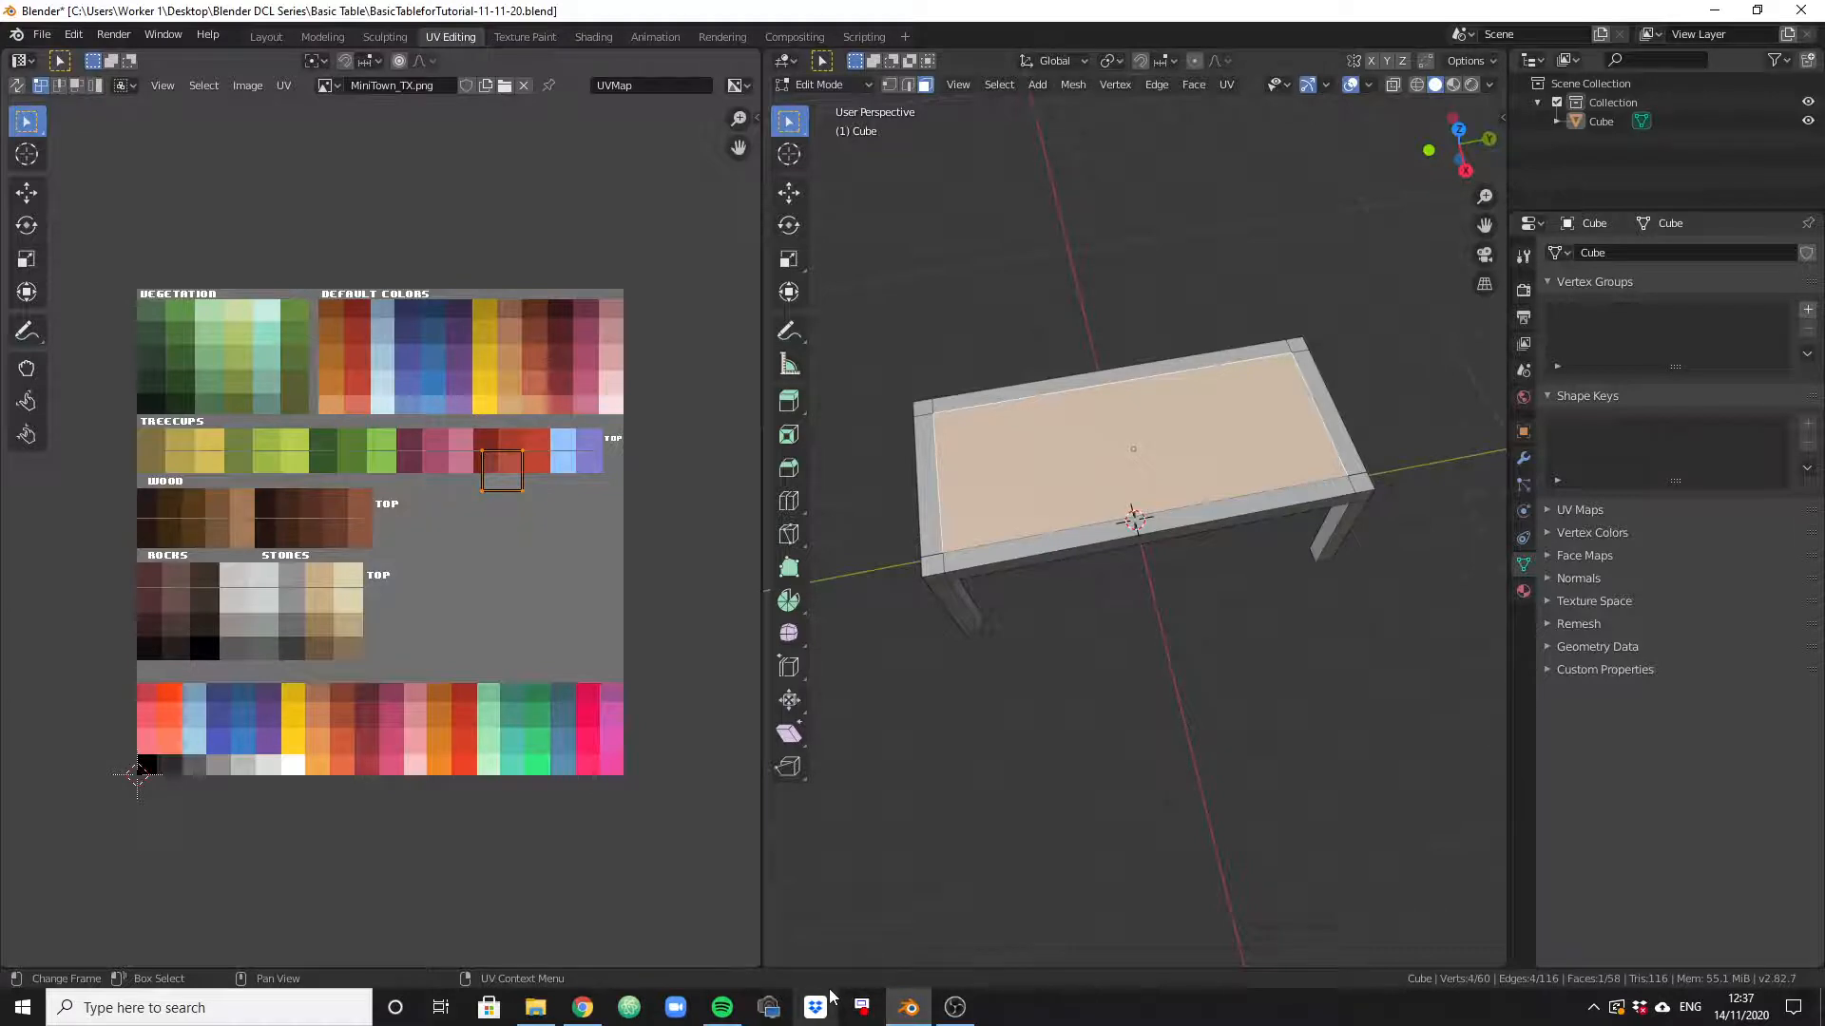
key("g")
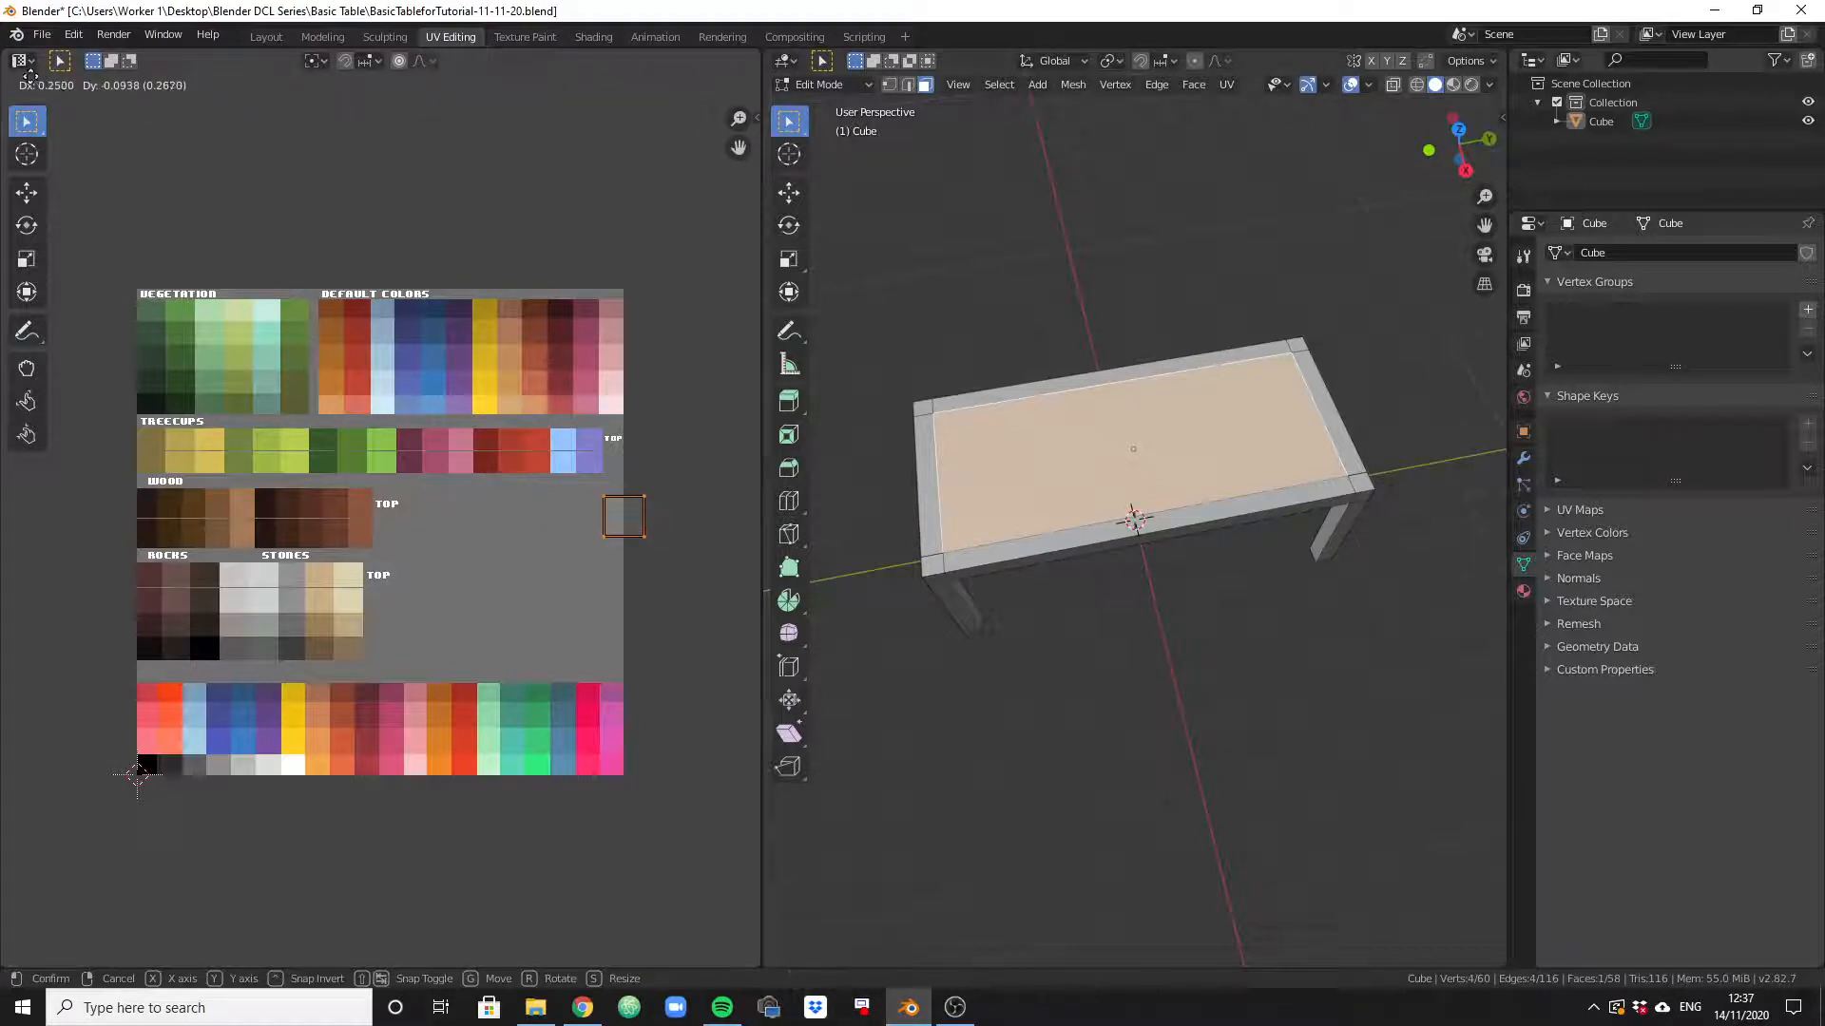
left_click(370, 797)
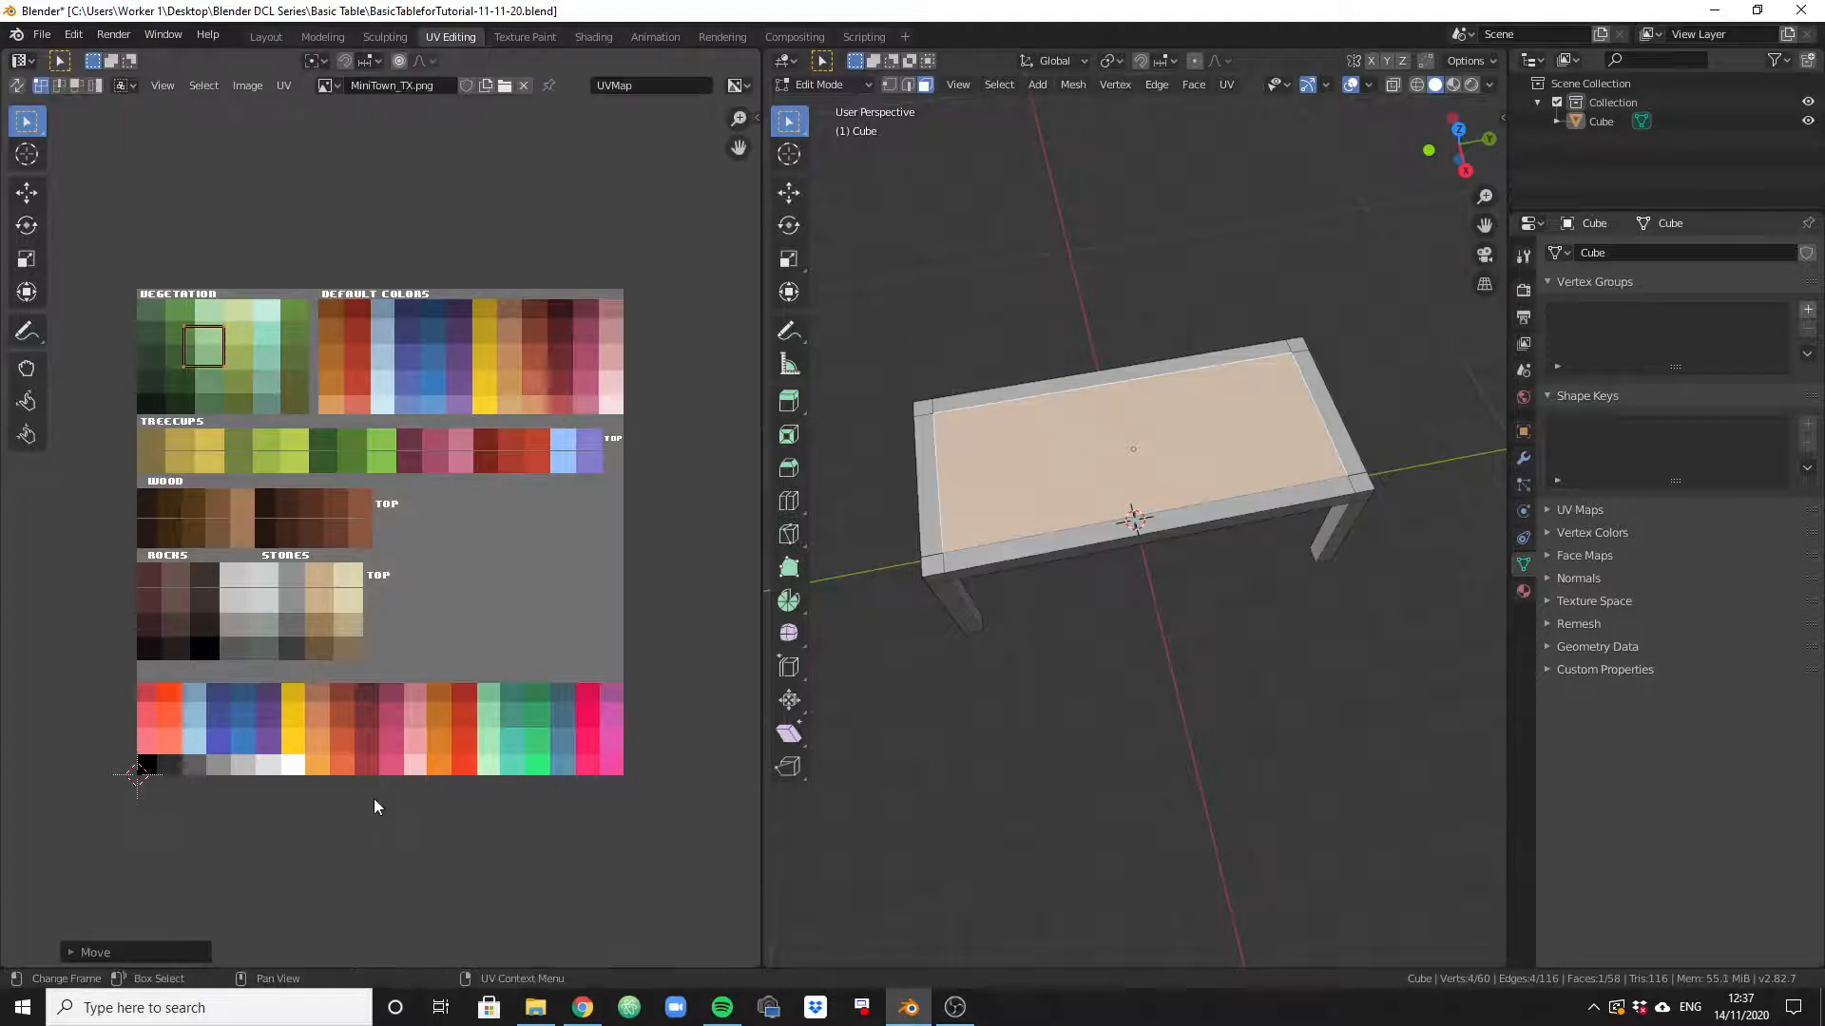
Display the 3D viewport in Material Preview shading and inspect the colours on the tabletop face.
left_click(928, 774)
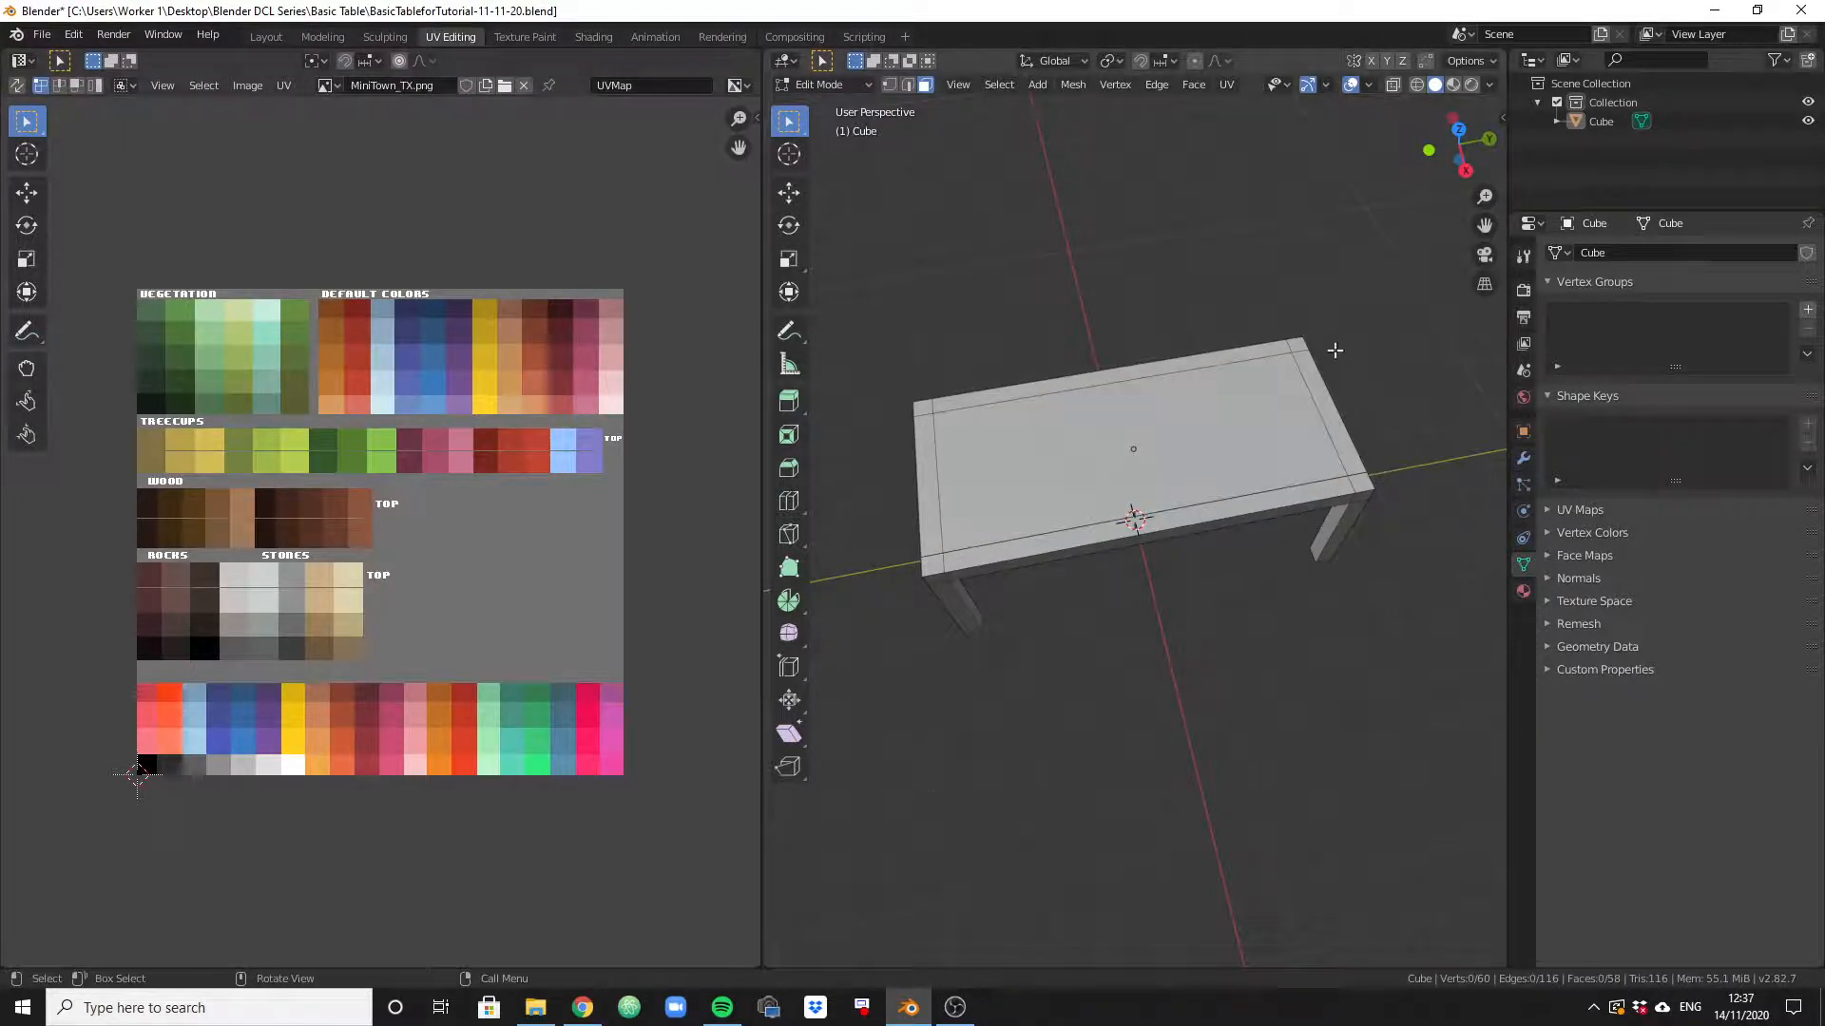
left_click(1453, 84)
middle_click_drag(1264, 678, 1303, 660)
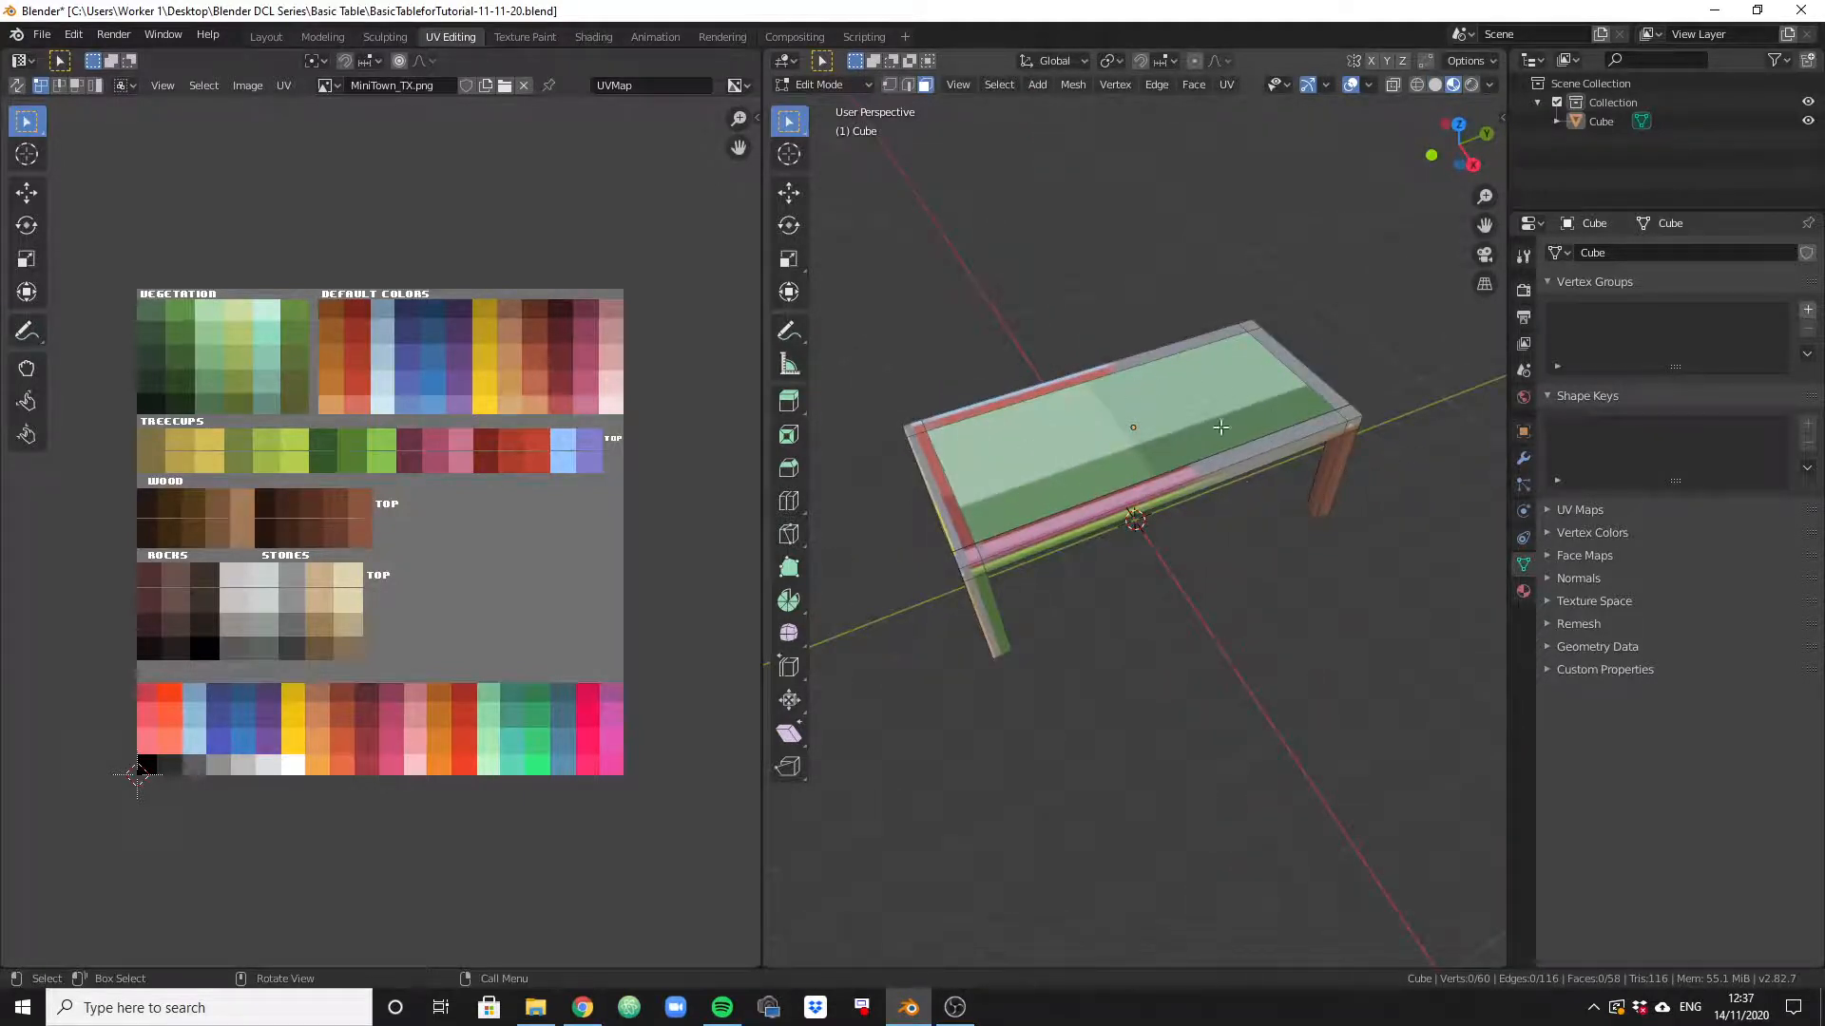
left_click(1095, 420)
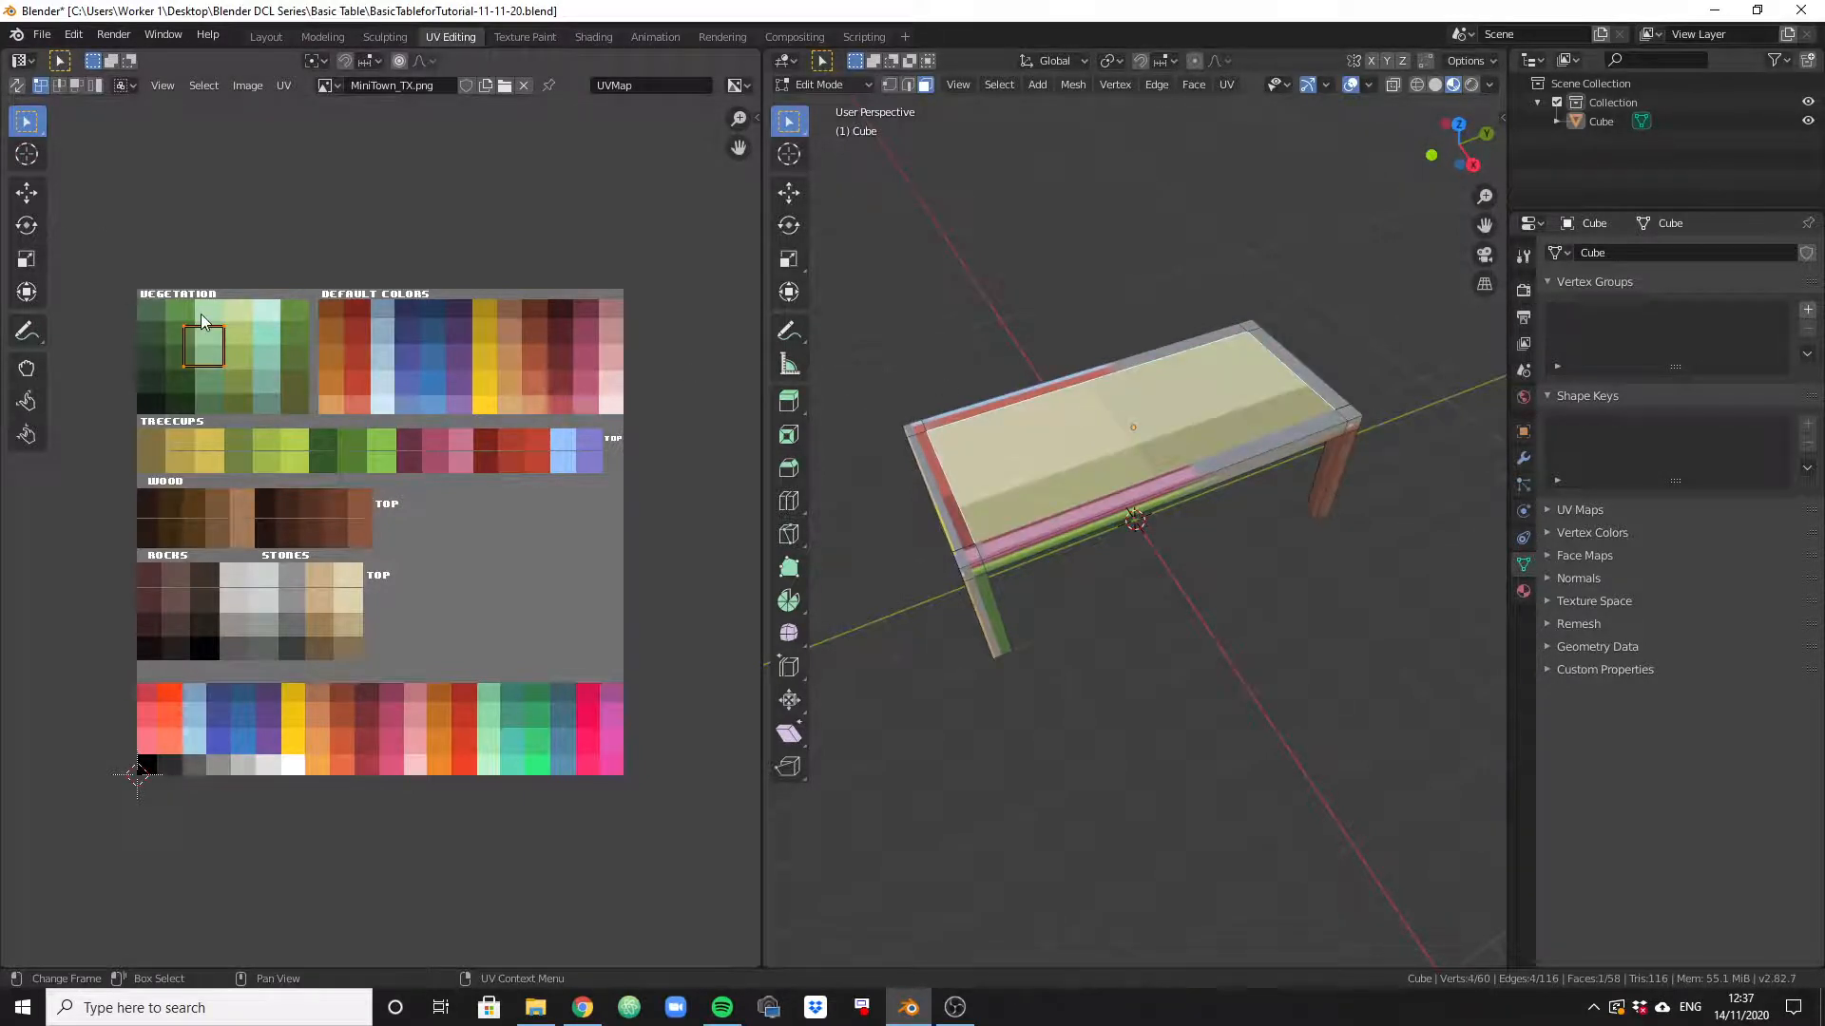
left_click(1313, 749)
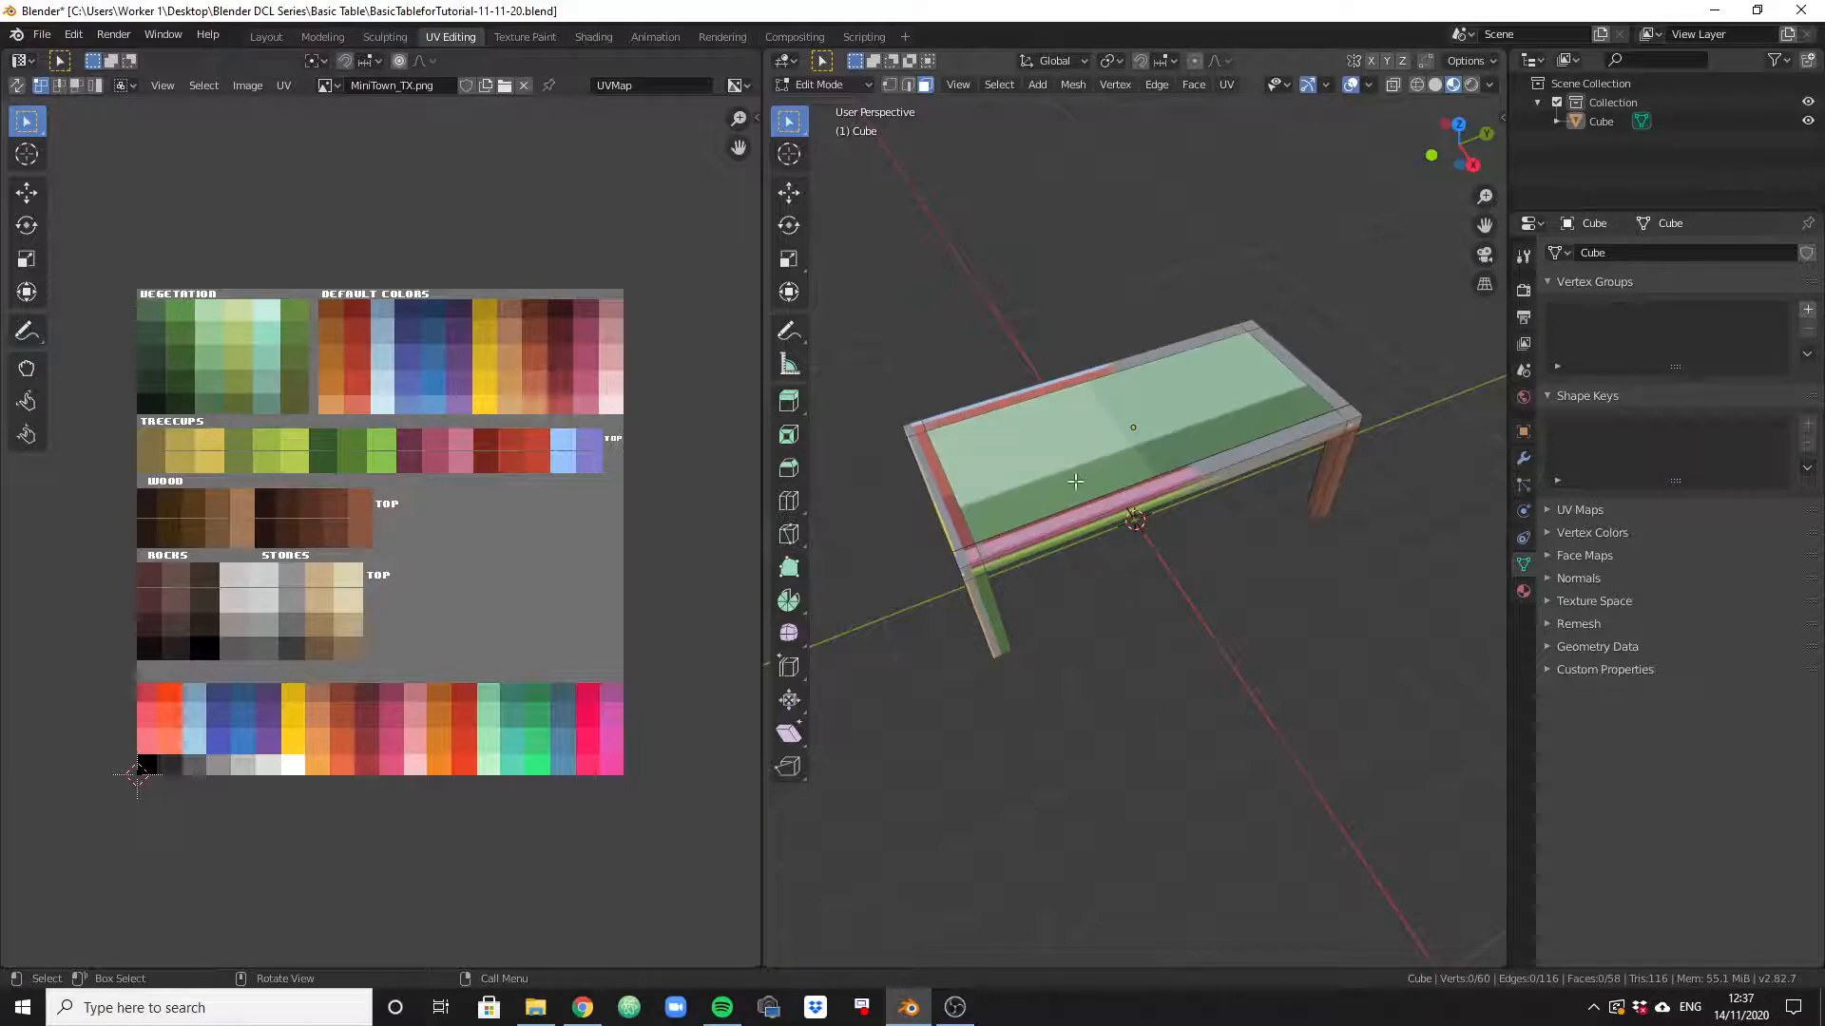
Scale the tabletop face's UVs to 0 so it takes one palette colour, and clear the face selection.
left_click(1178, 433)
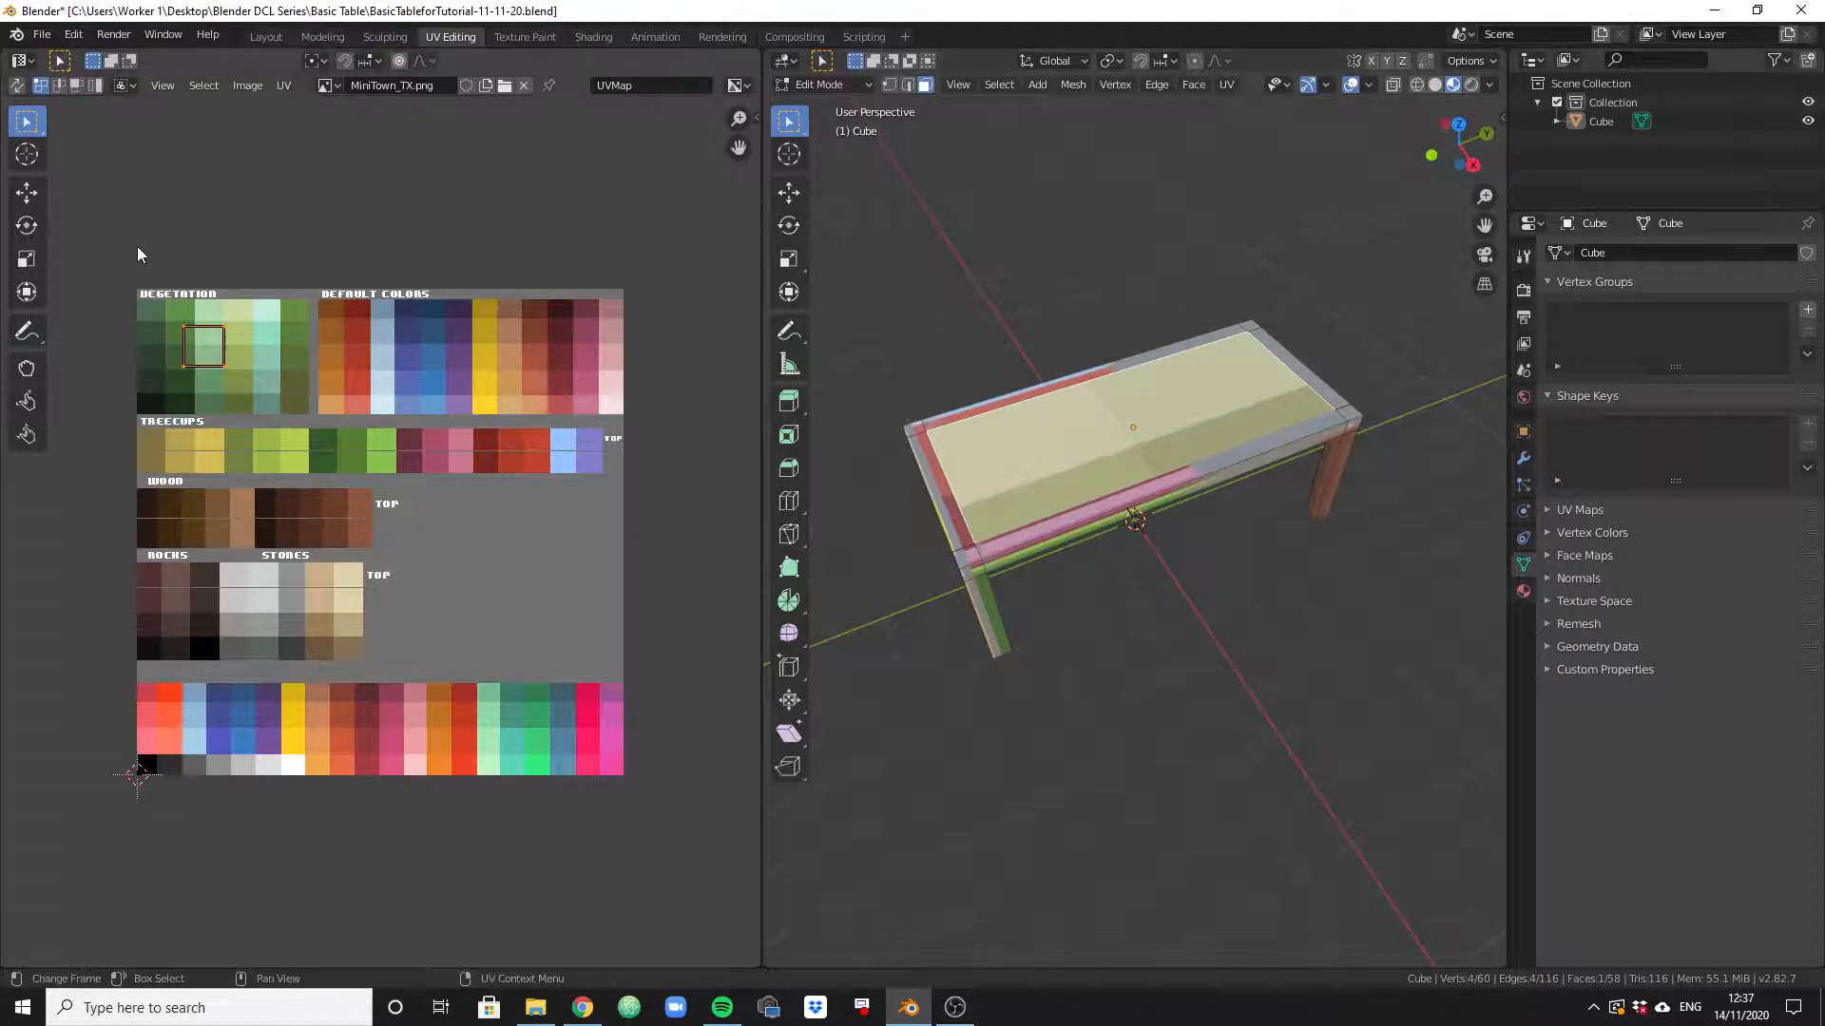
left_click_drag(105, 224, 403, 493)
key("s")
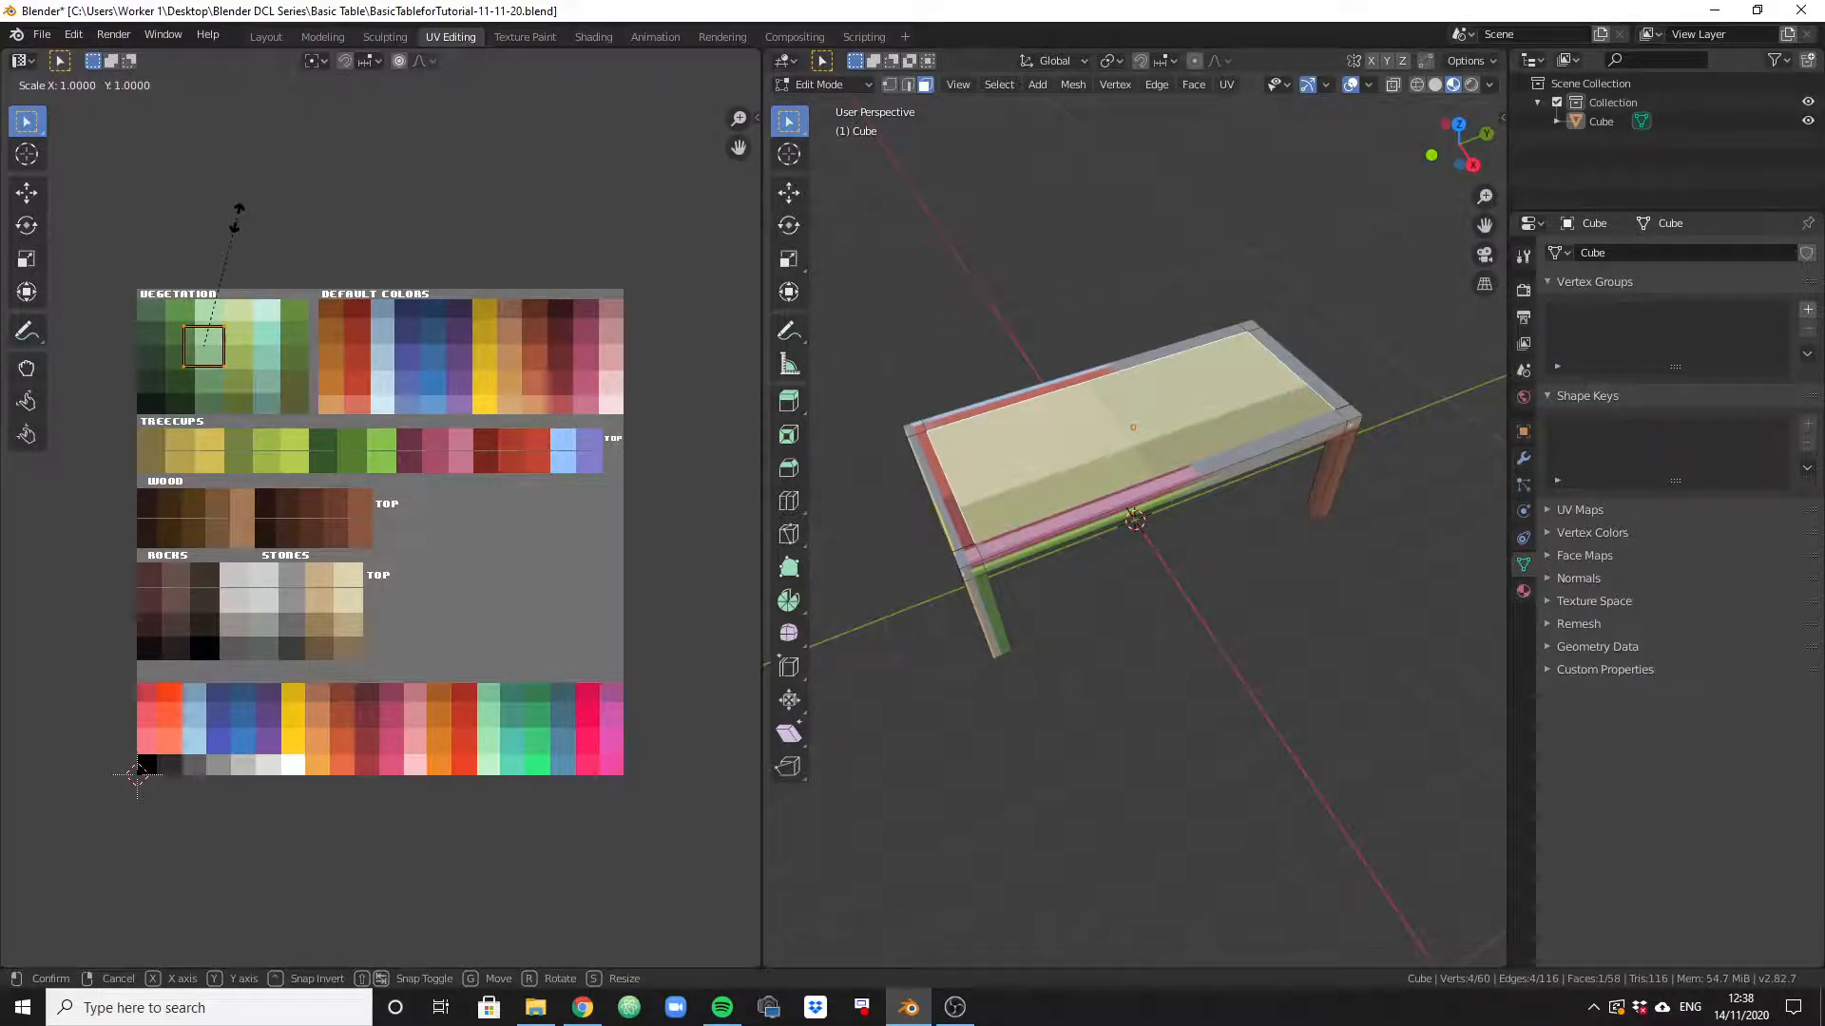
key("0")
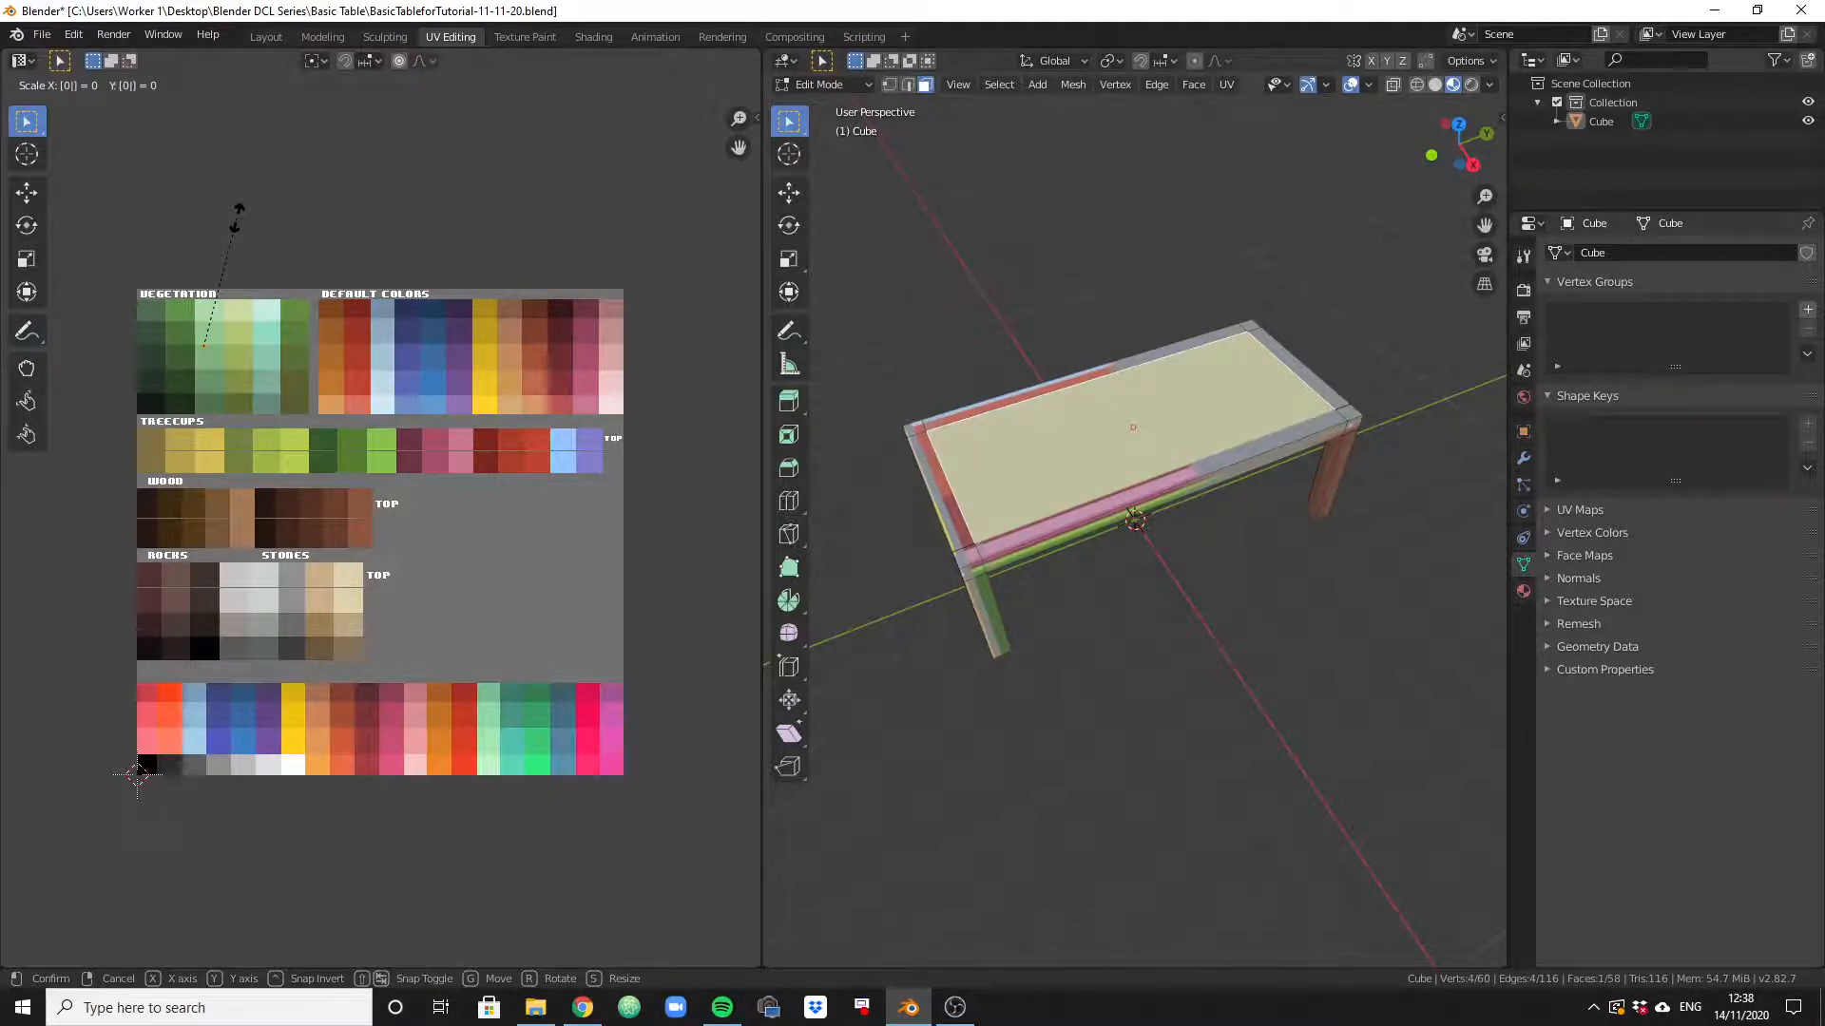
key("Return")
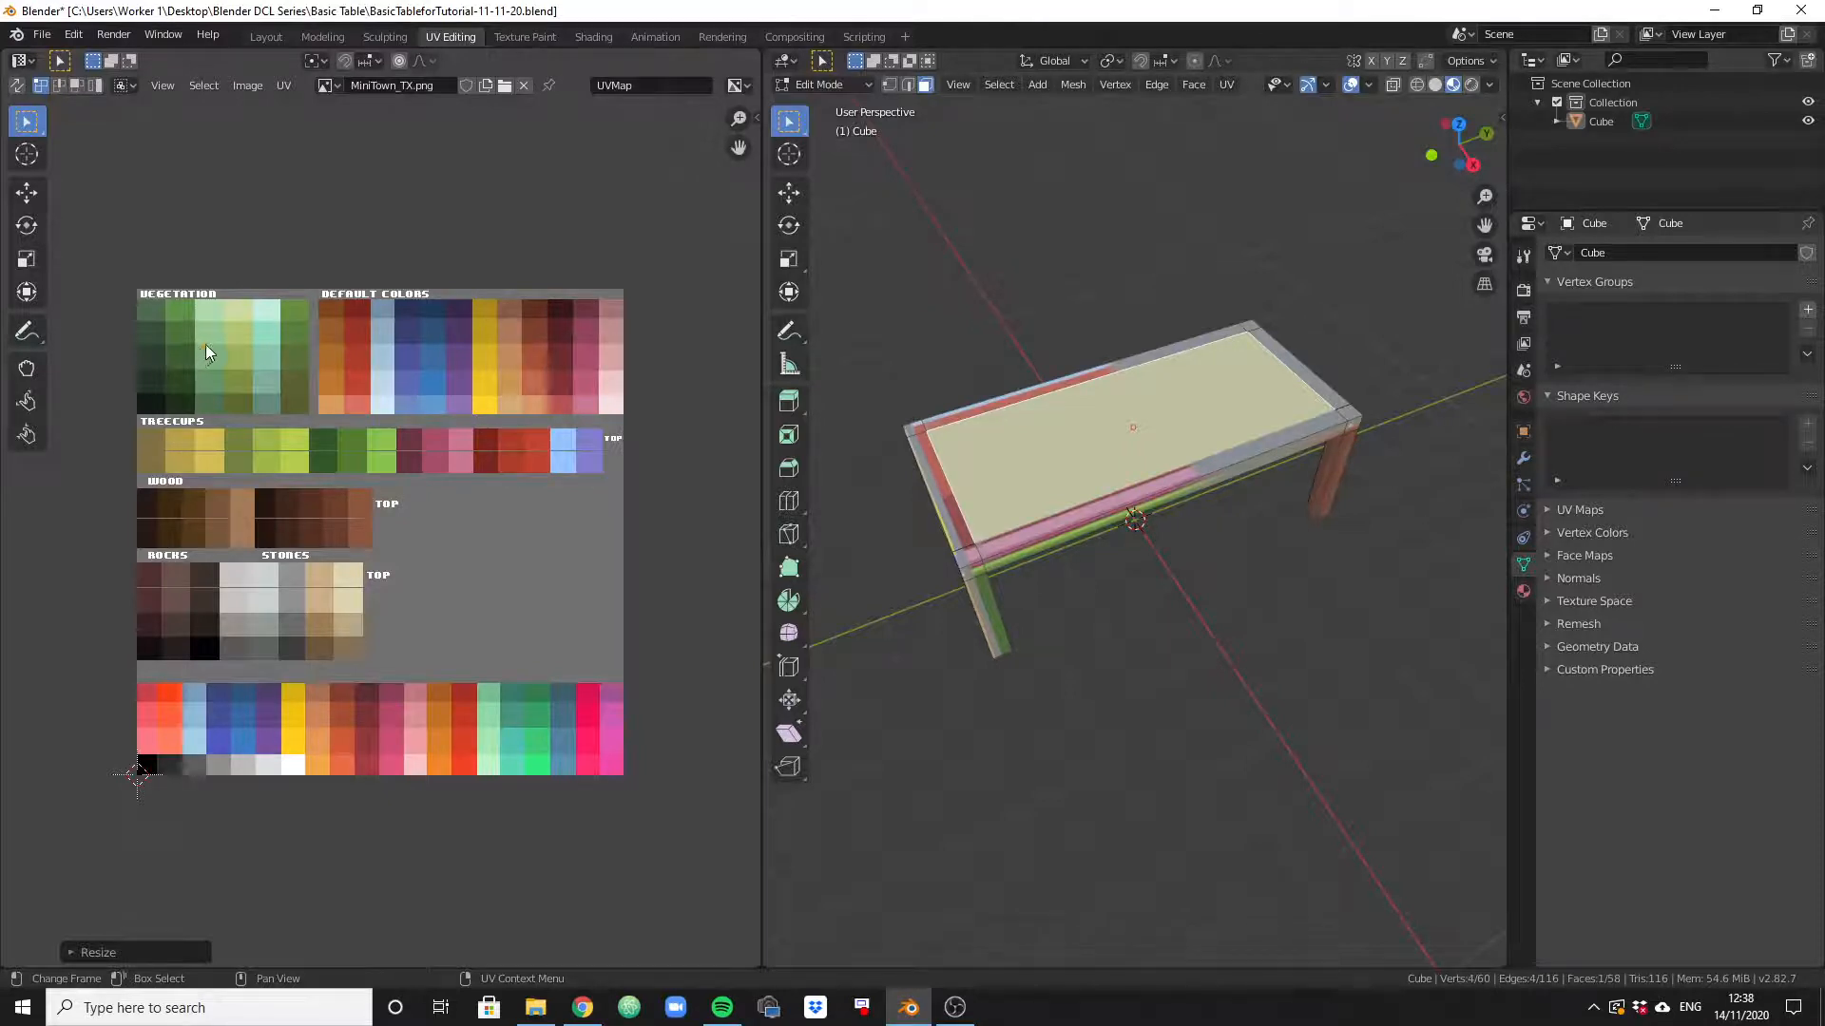
left_click(1220, 562)
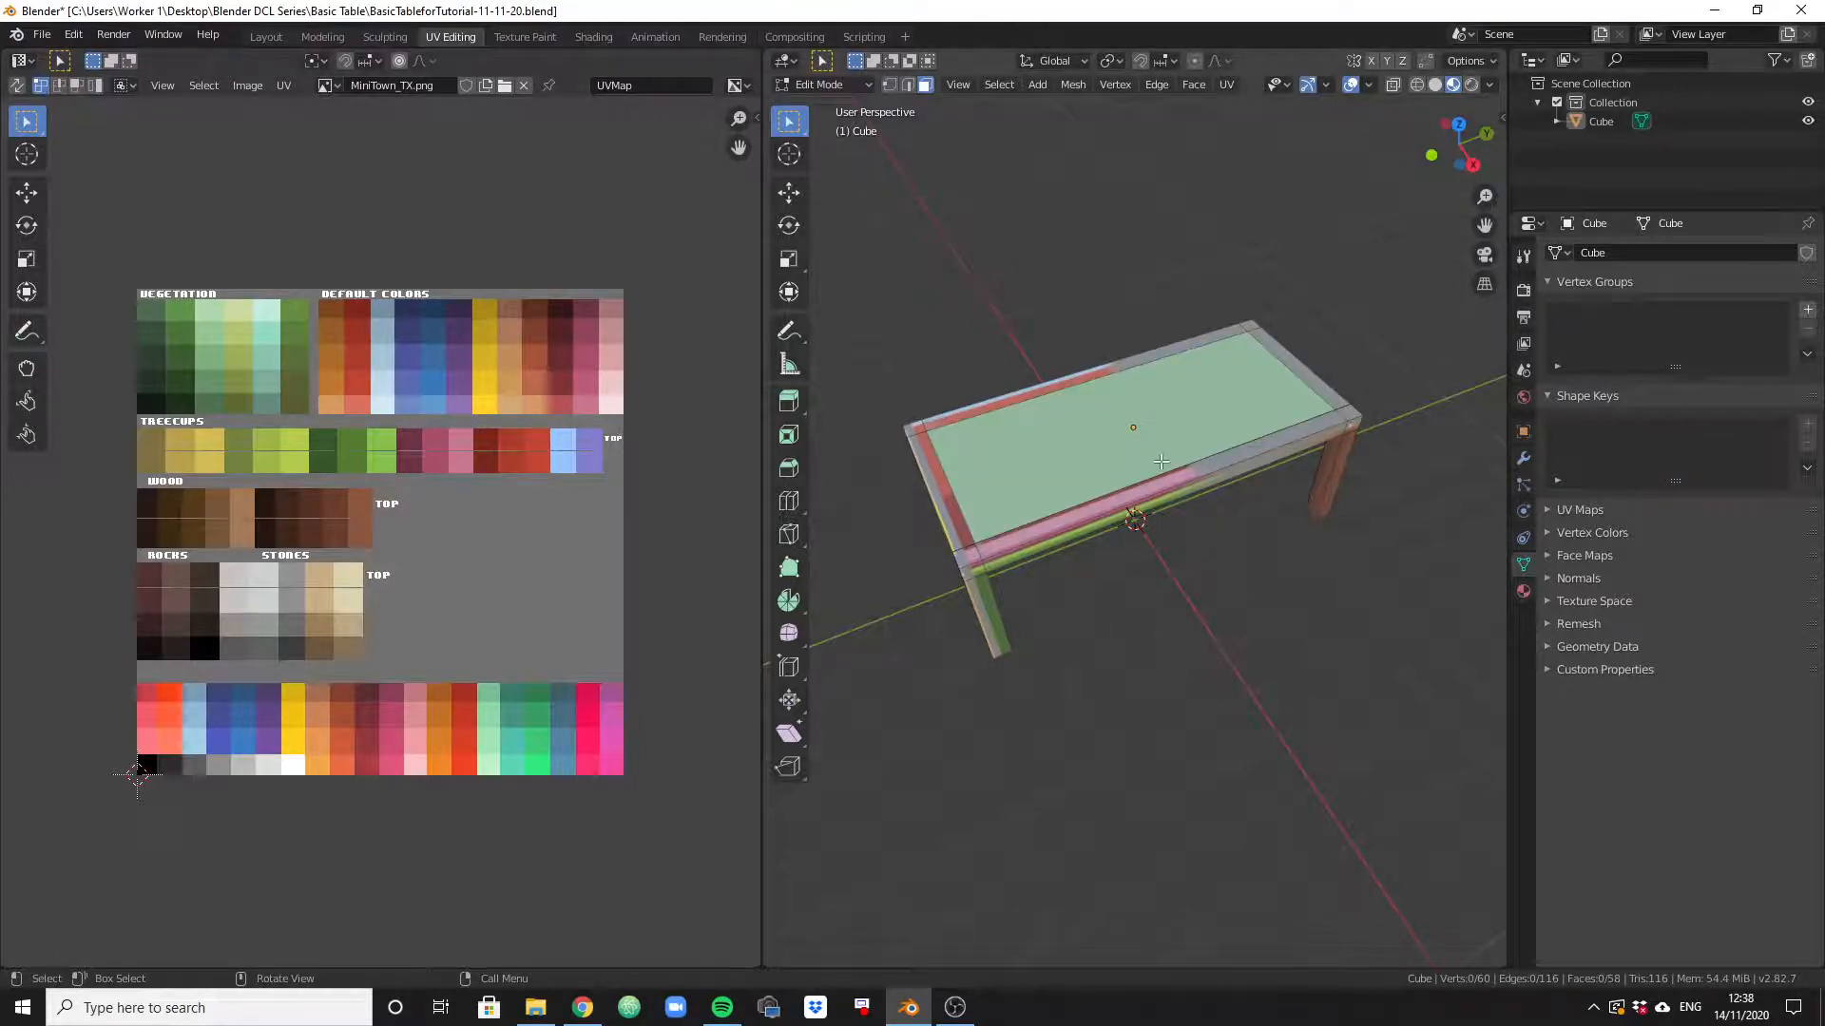
left_click(1159, 458)
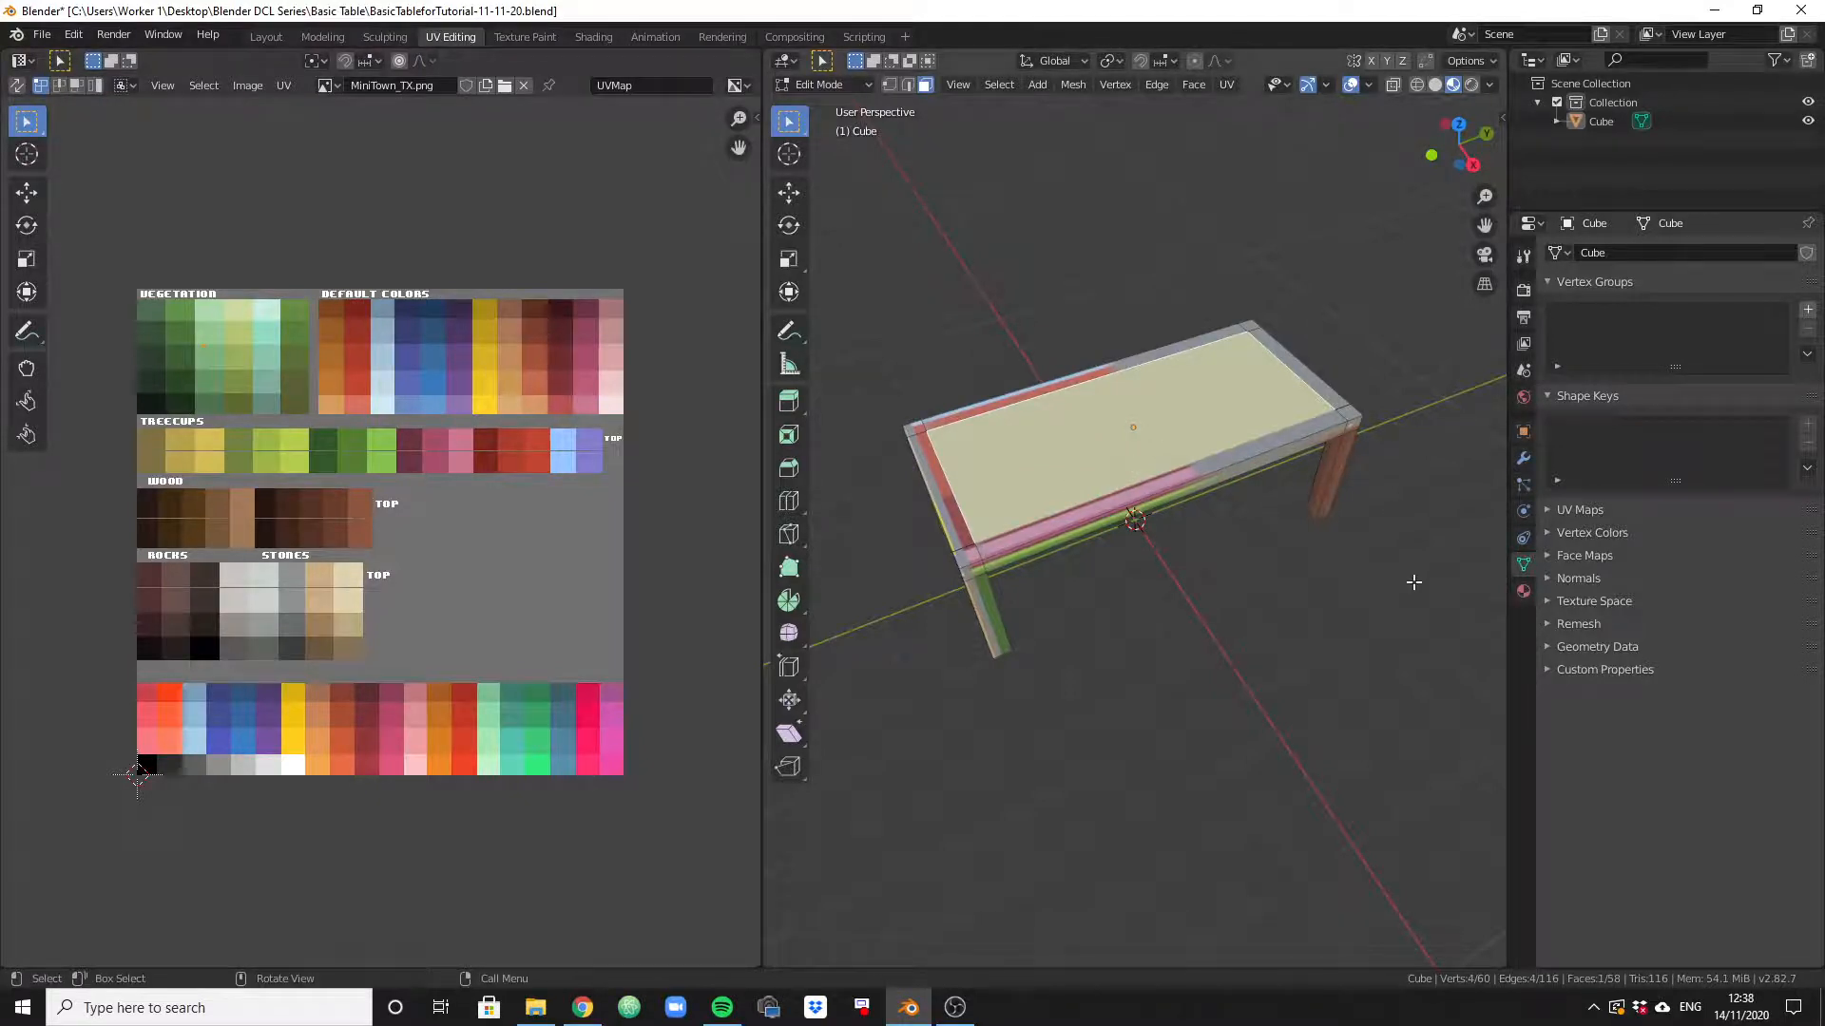
key("alt+a")
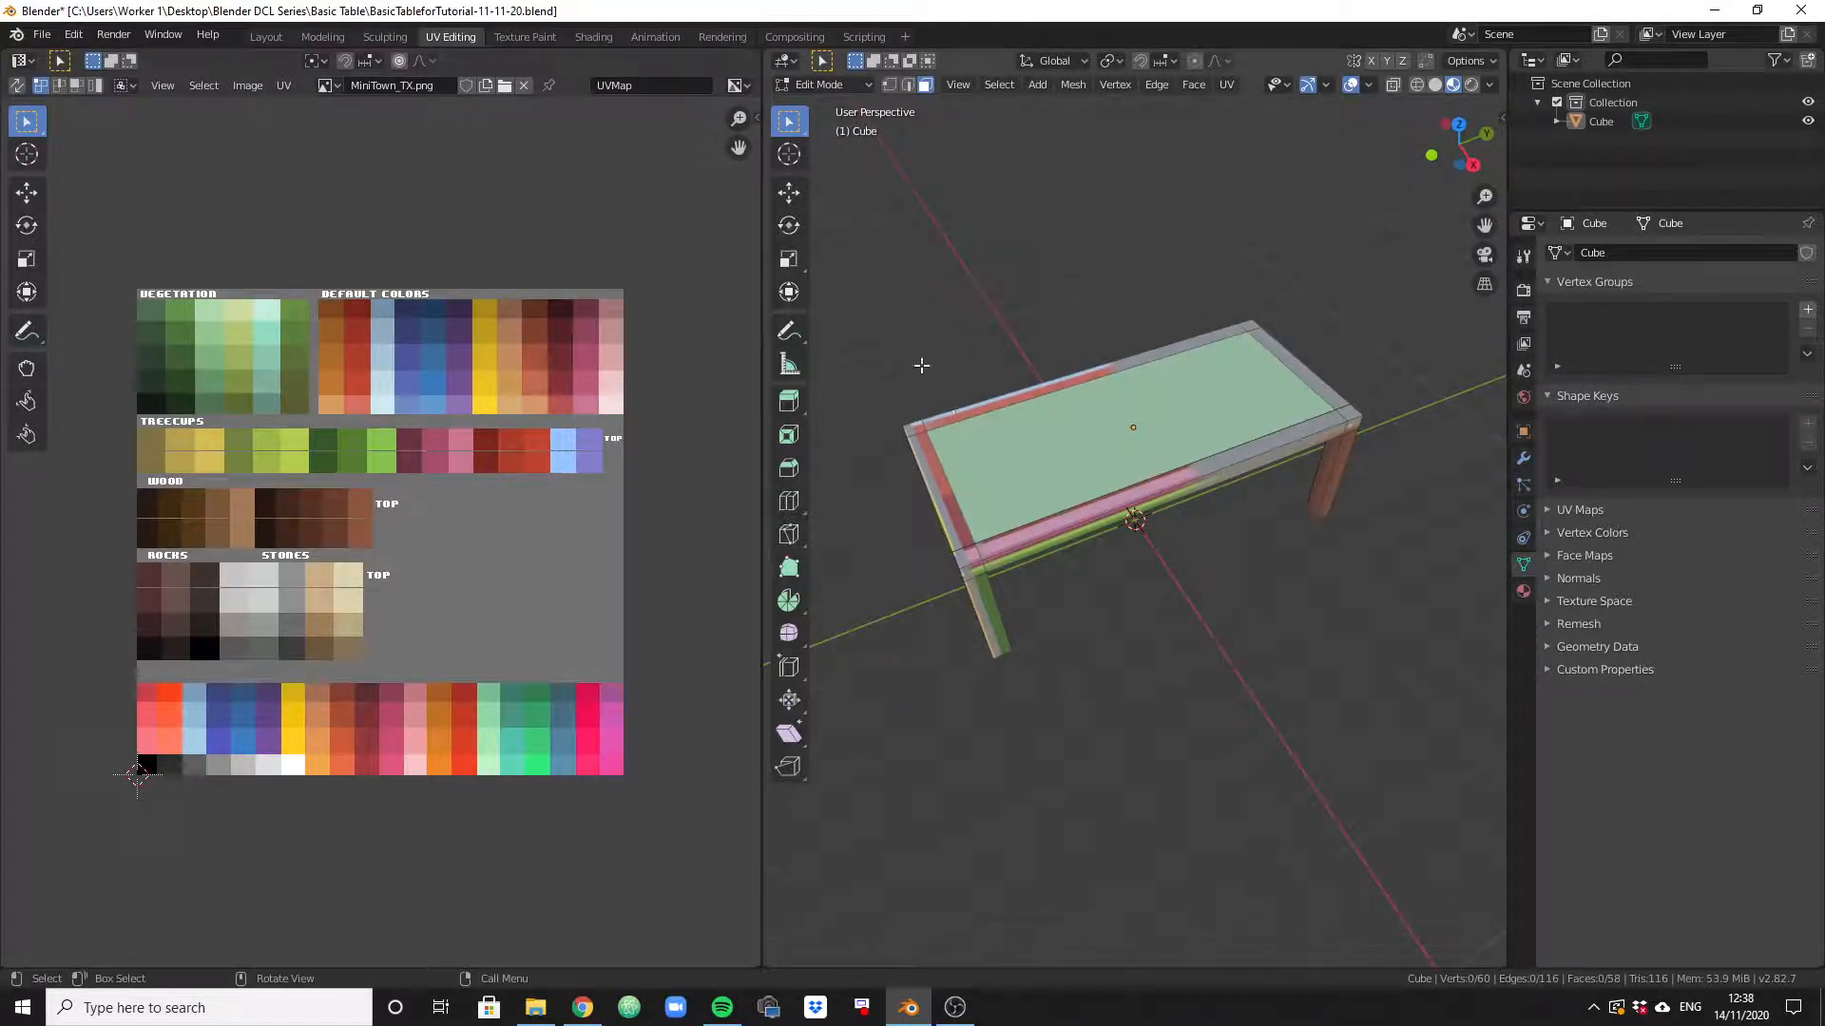
Move the large inner tabletop face's UV point onto the red swatch in the Default Colors palette and clear the face selection.
left_click(1042, 427)
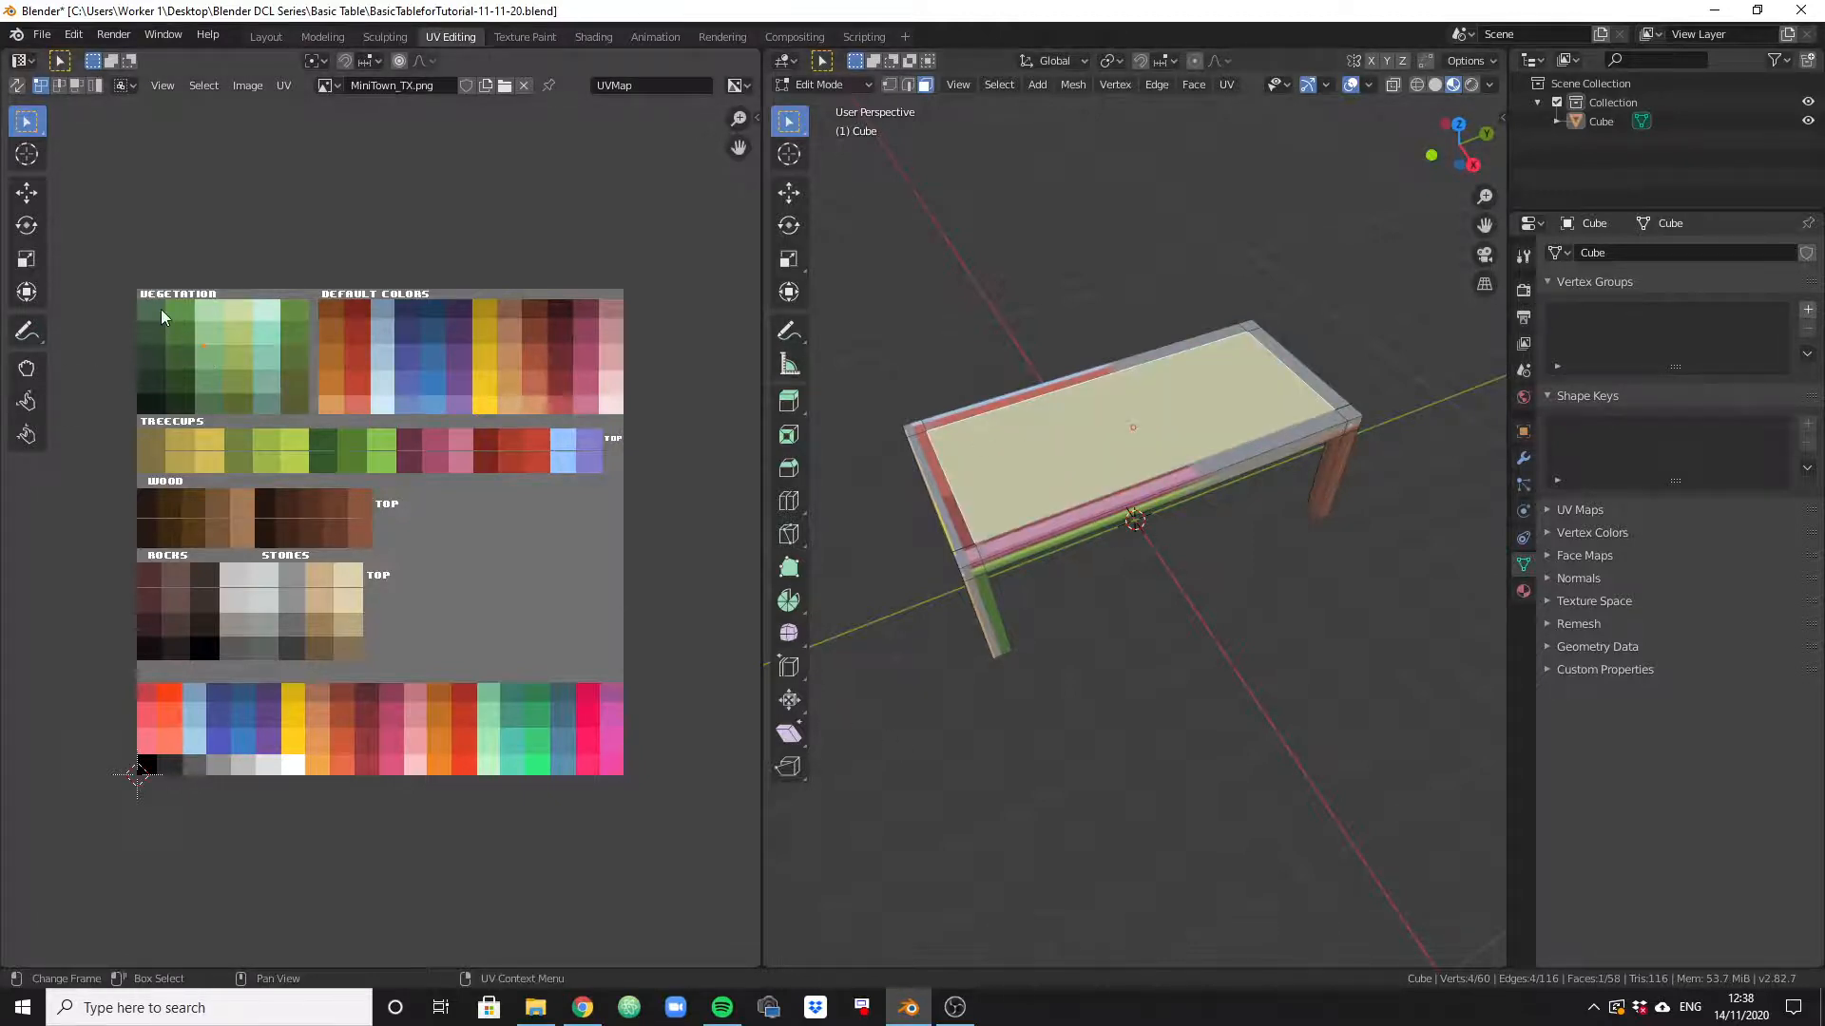
left_click_drag(161, 308, 255, 396)
left_click_drag(162, 316, 243, 374)
key("g")
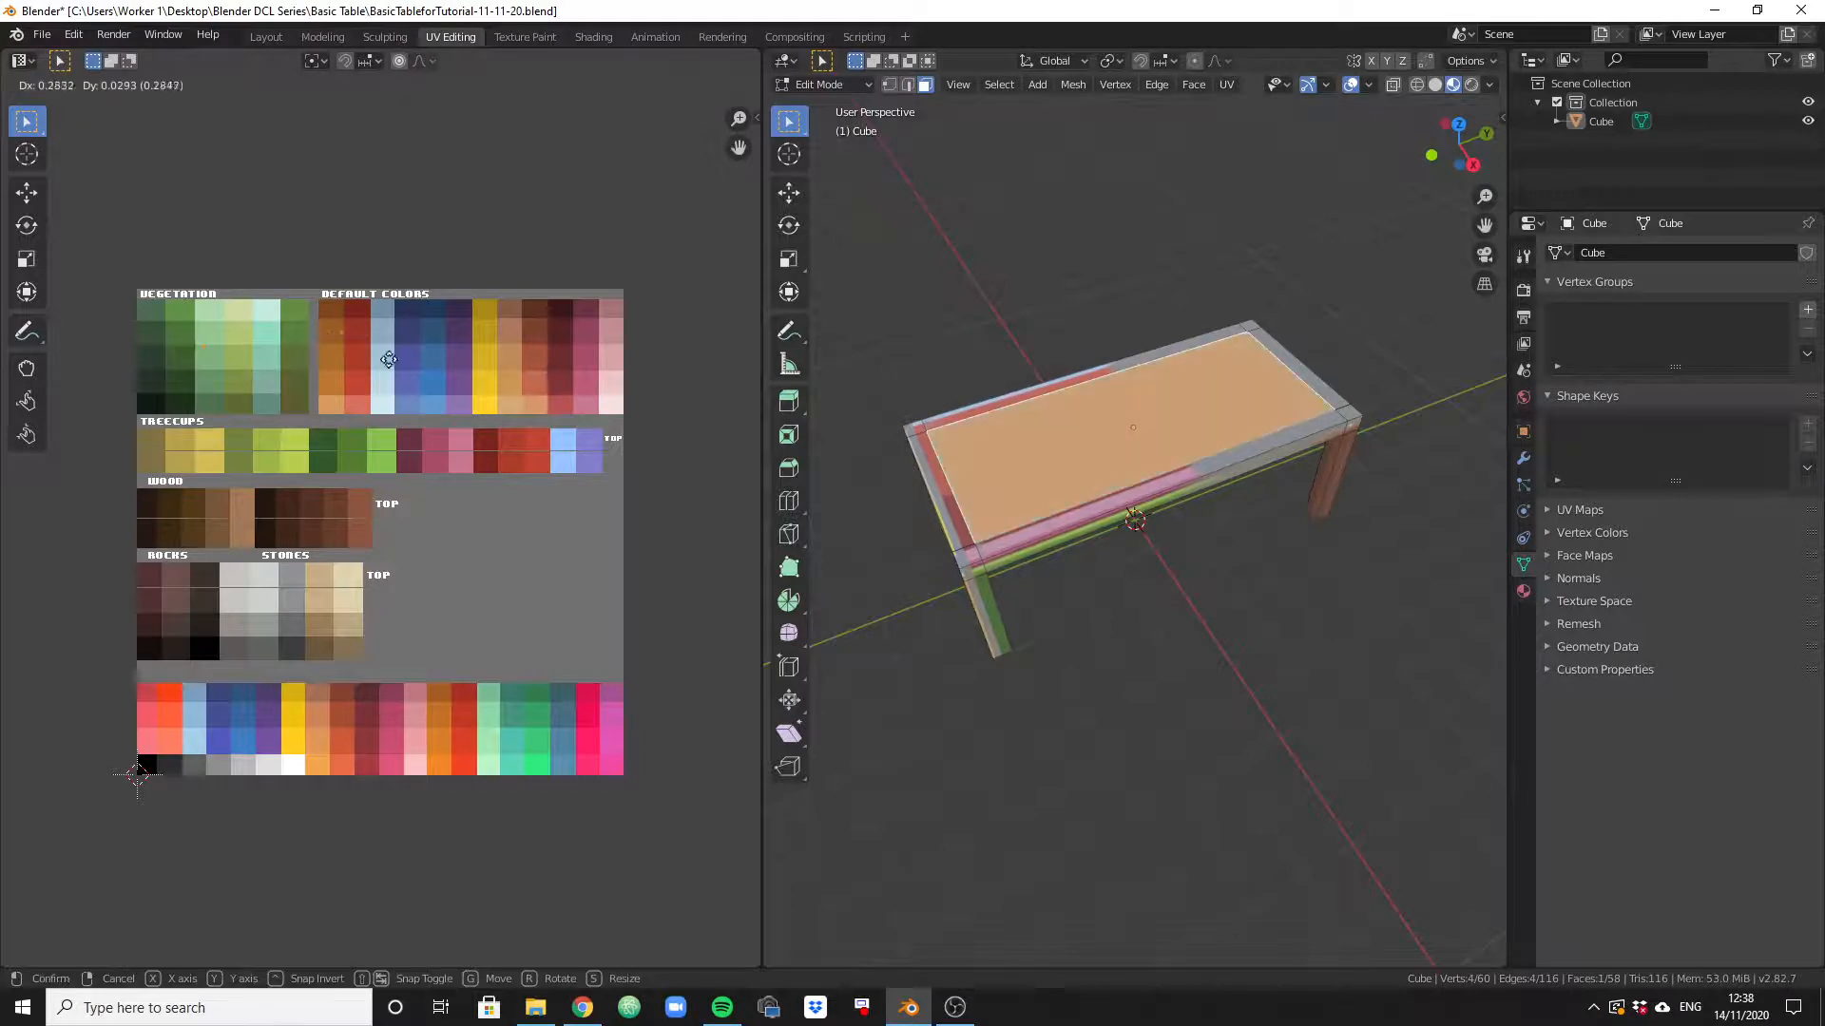
left_click(398, 361)
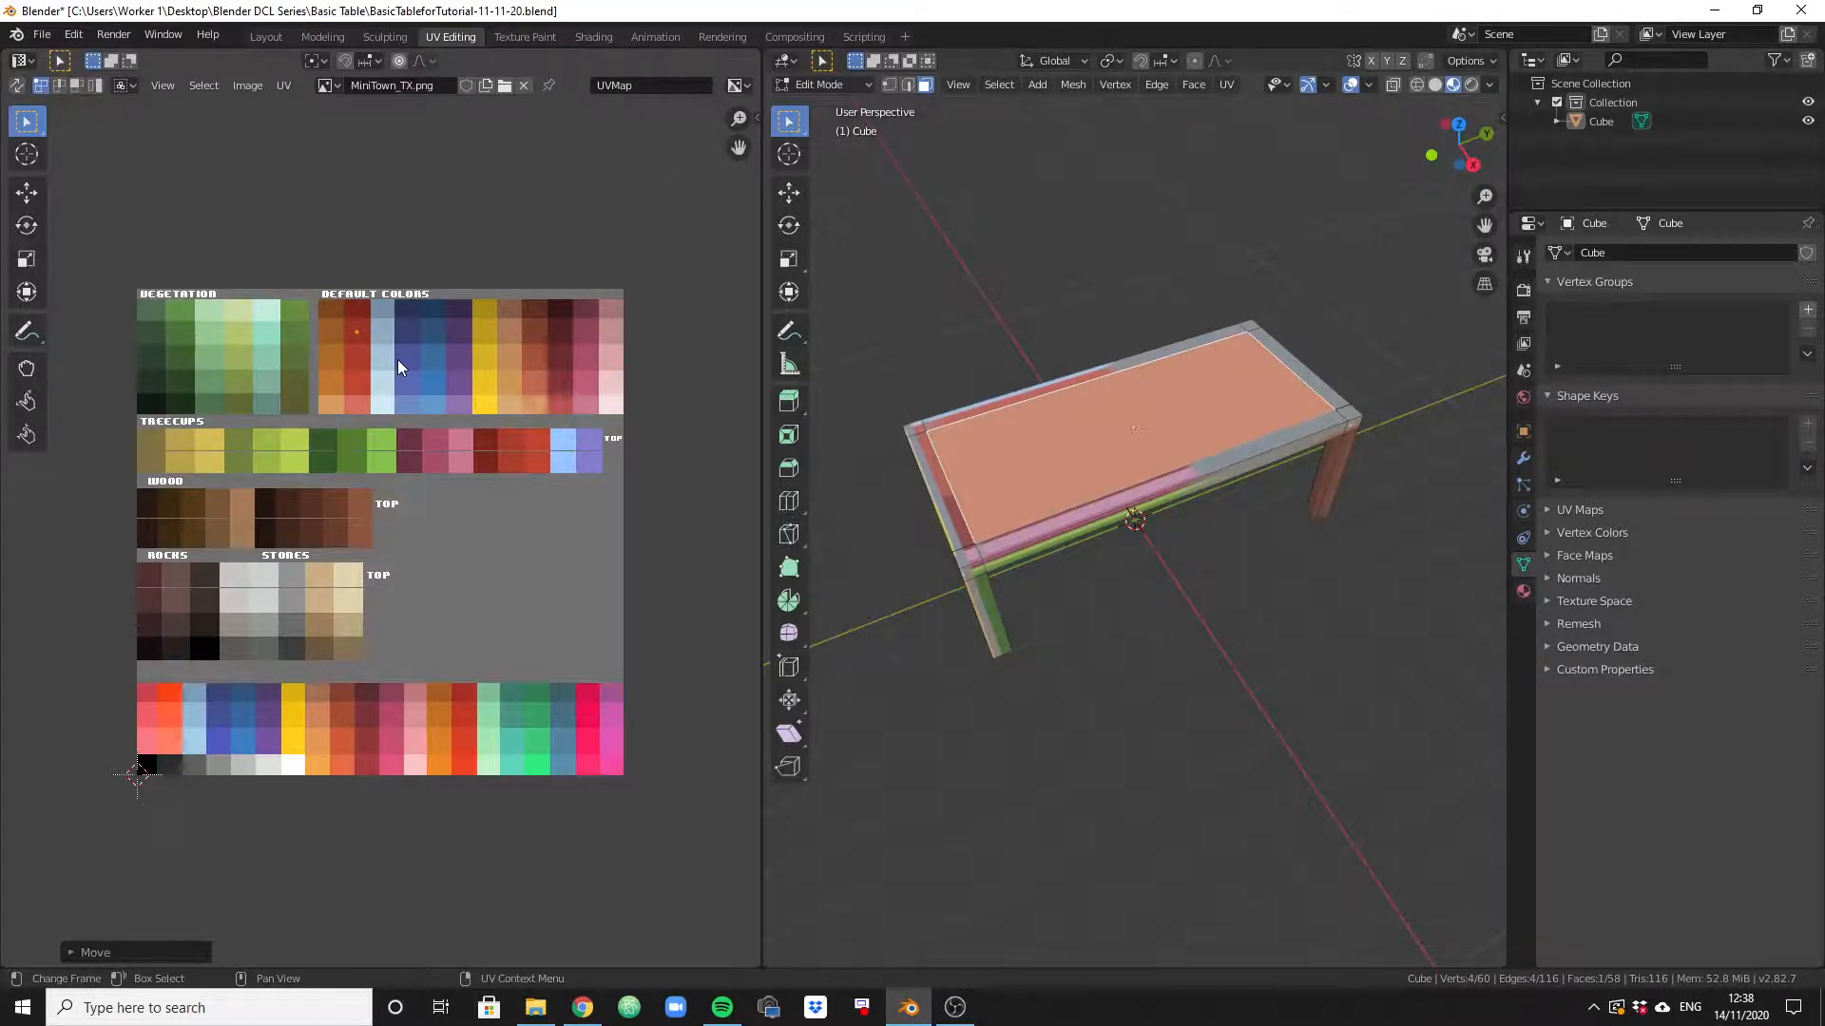
left_click(1105, 659)
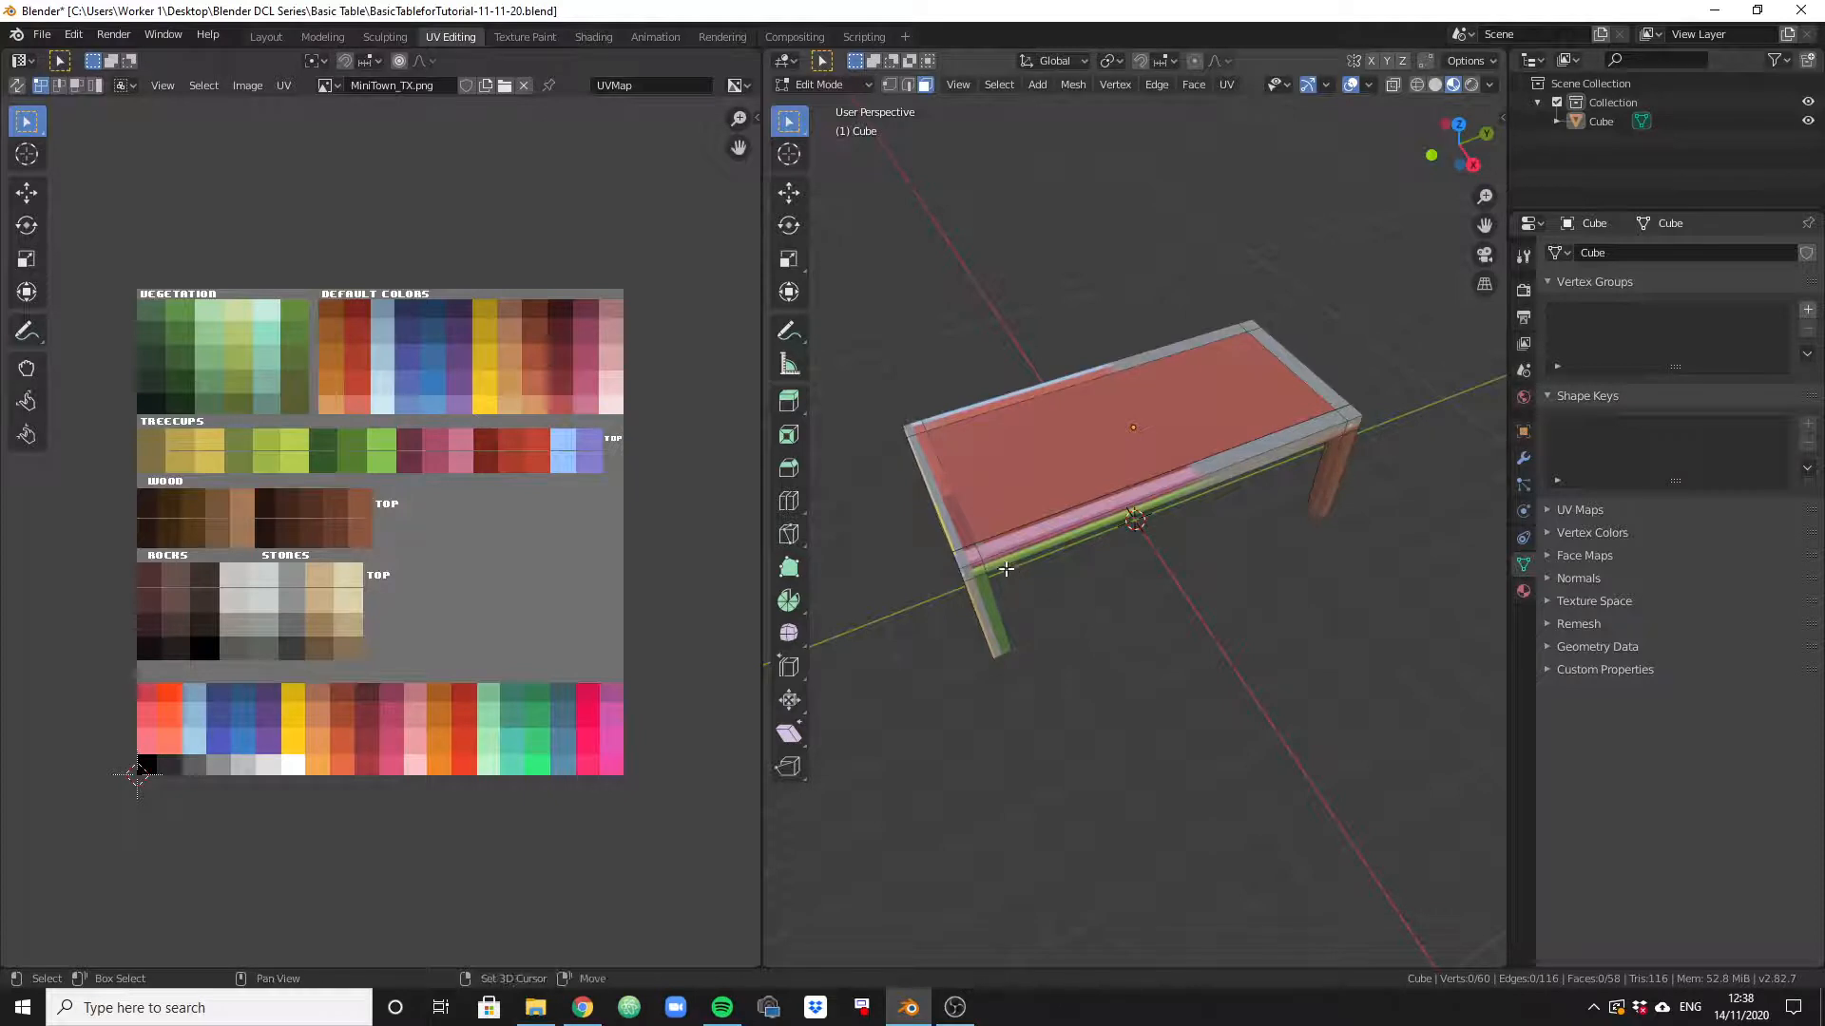
Select all eight faces of the border around the tabletop, including the four corner squares.
left_click(974, 559, "shift")
left_click(1253, 446, "shift")
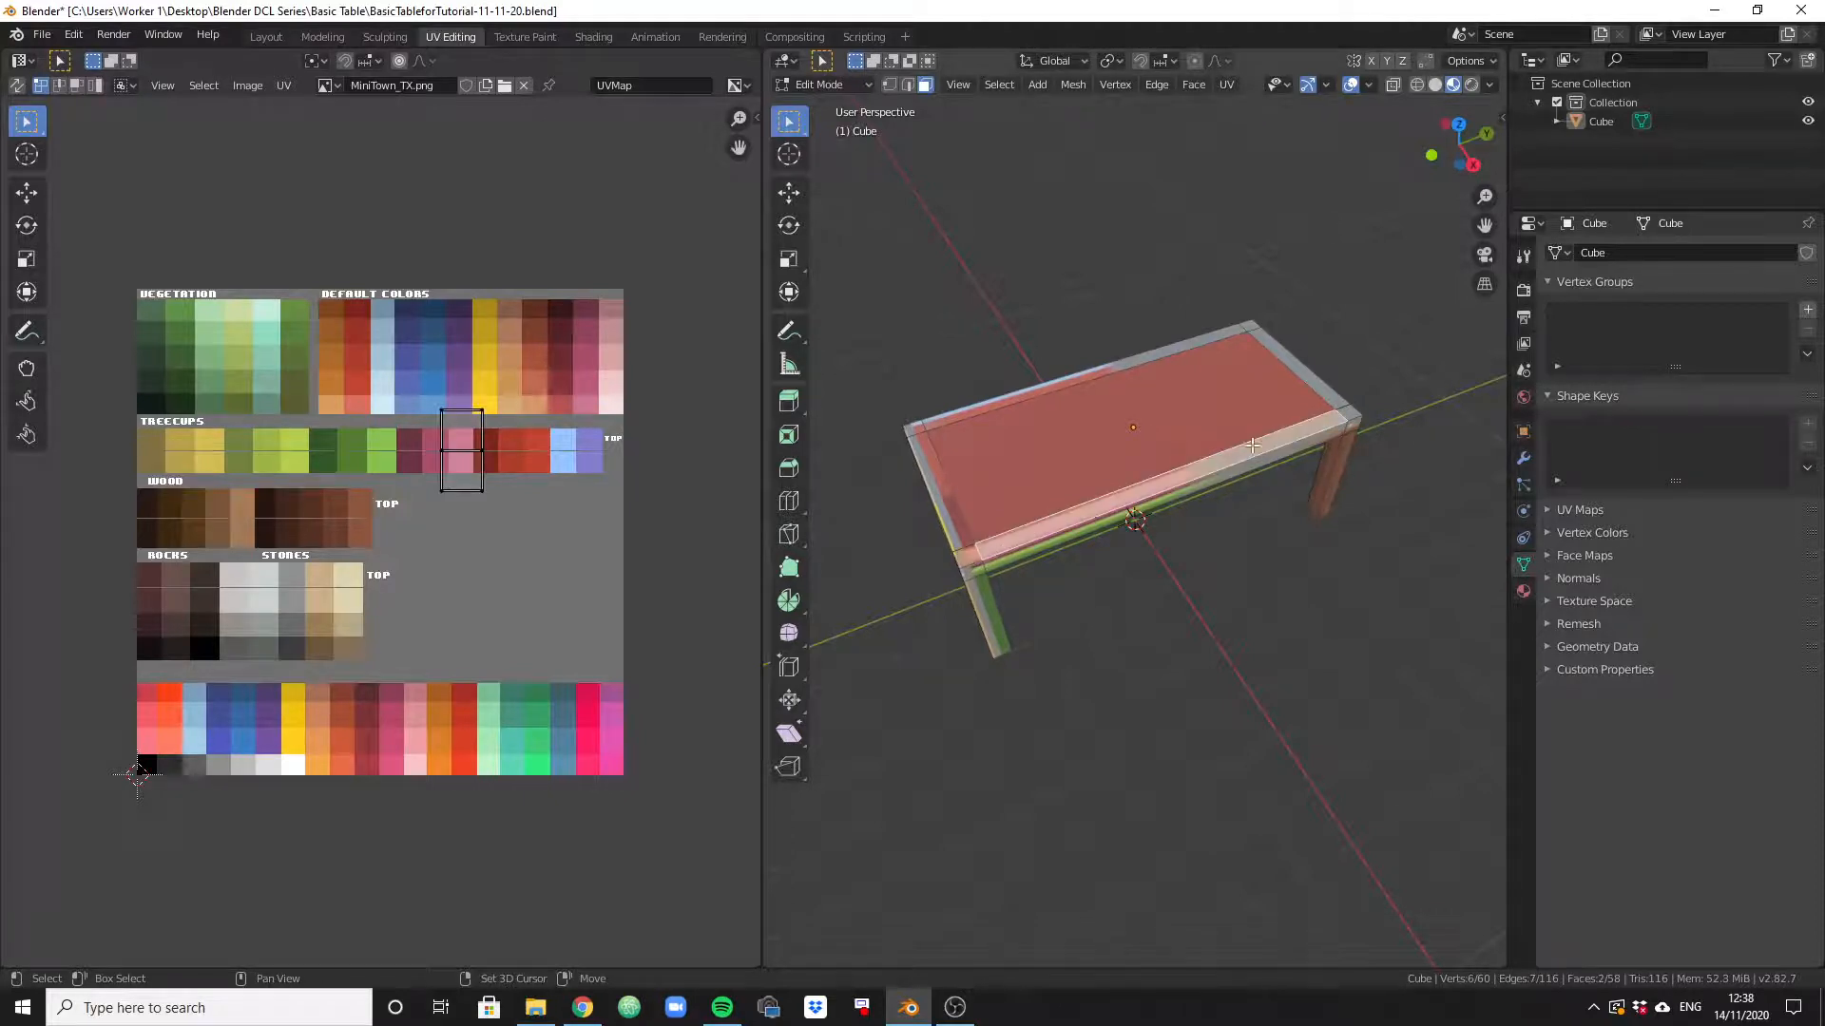
left_click(1346, 416, "shift")
left_click(1330, 395, "shift")
left_click(1251, 325, "shift")
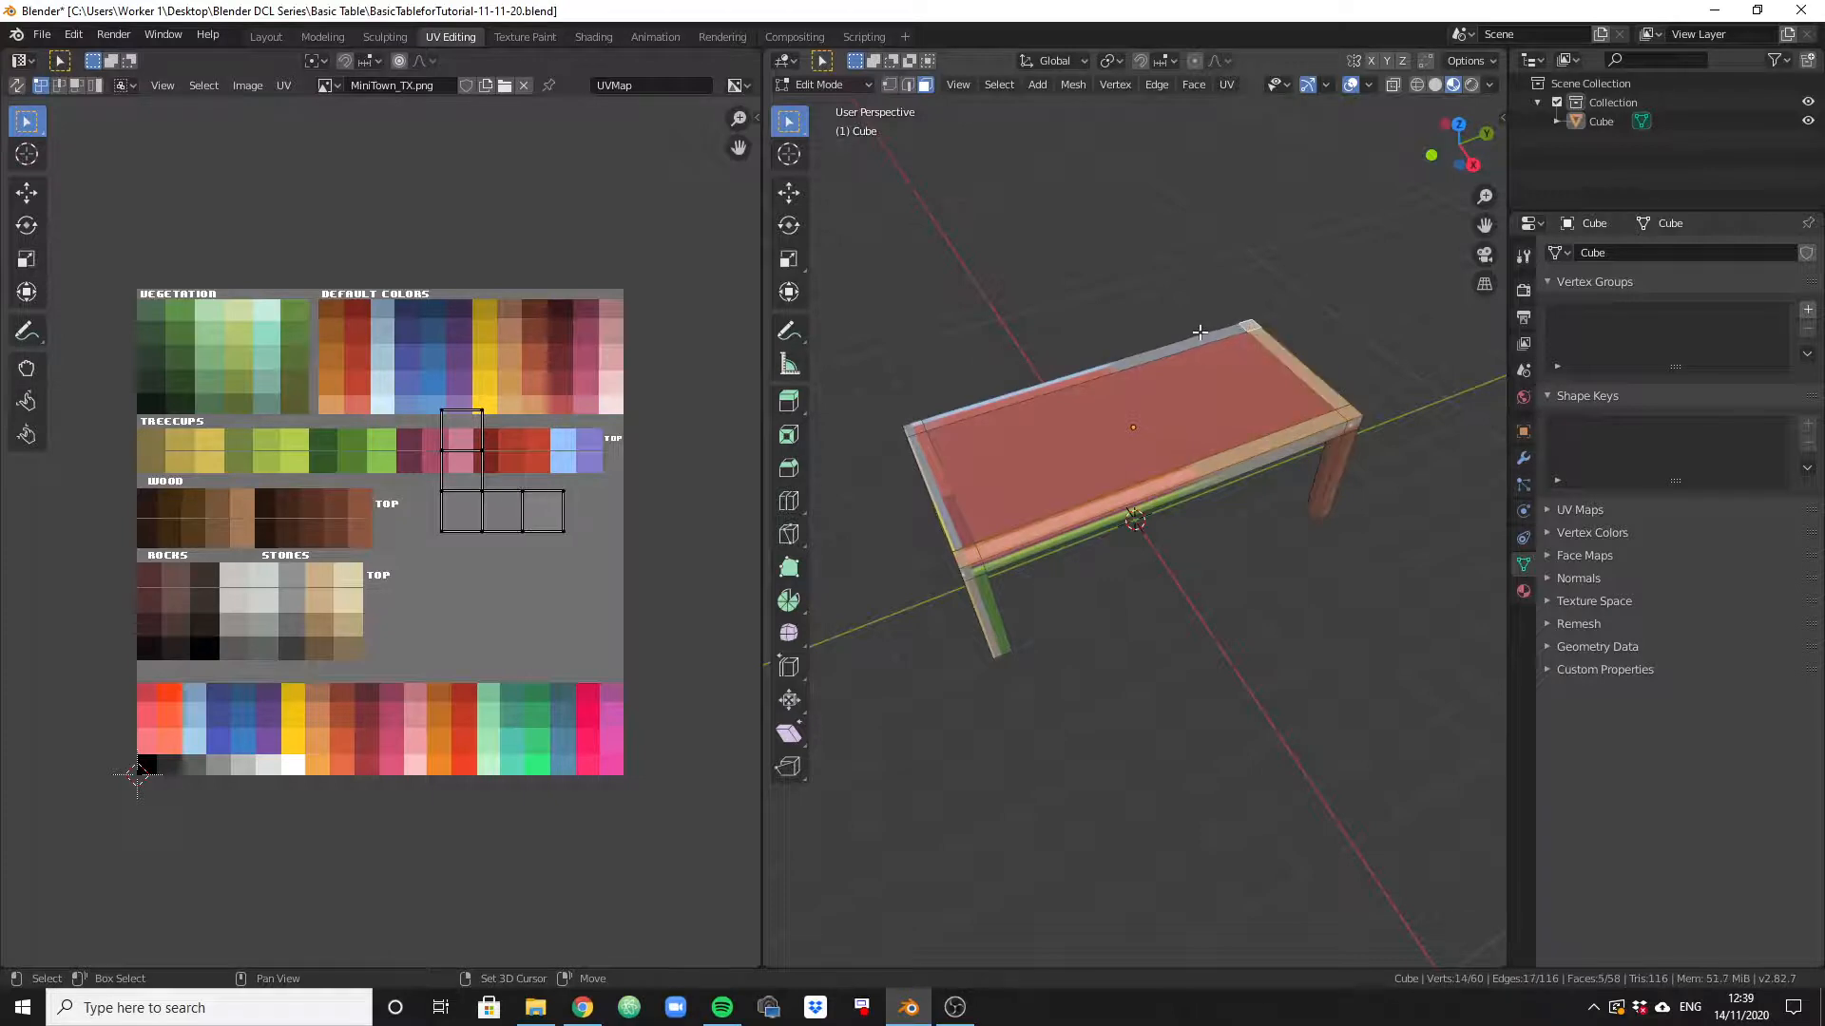
left_click(1195, 335, "shift")
left_click(913, 429, "shift")
left_click(939, 472, "shift")
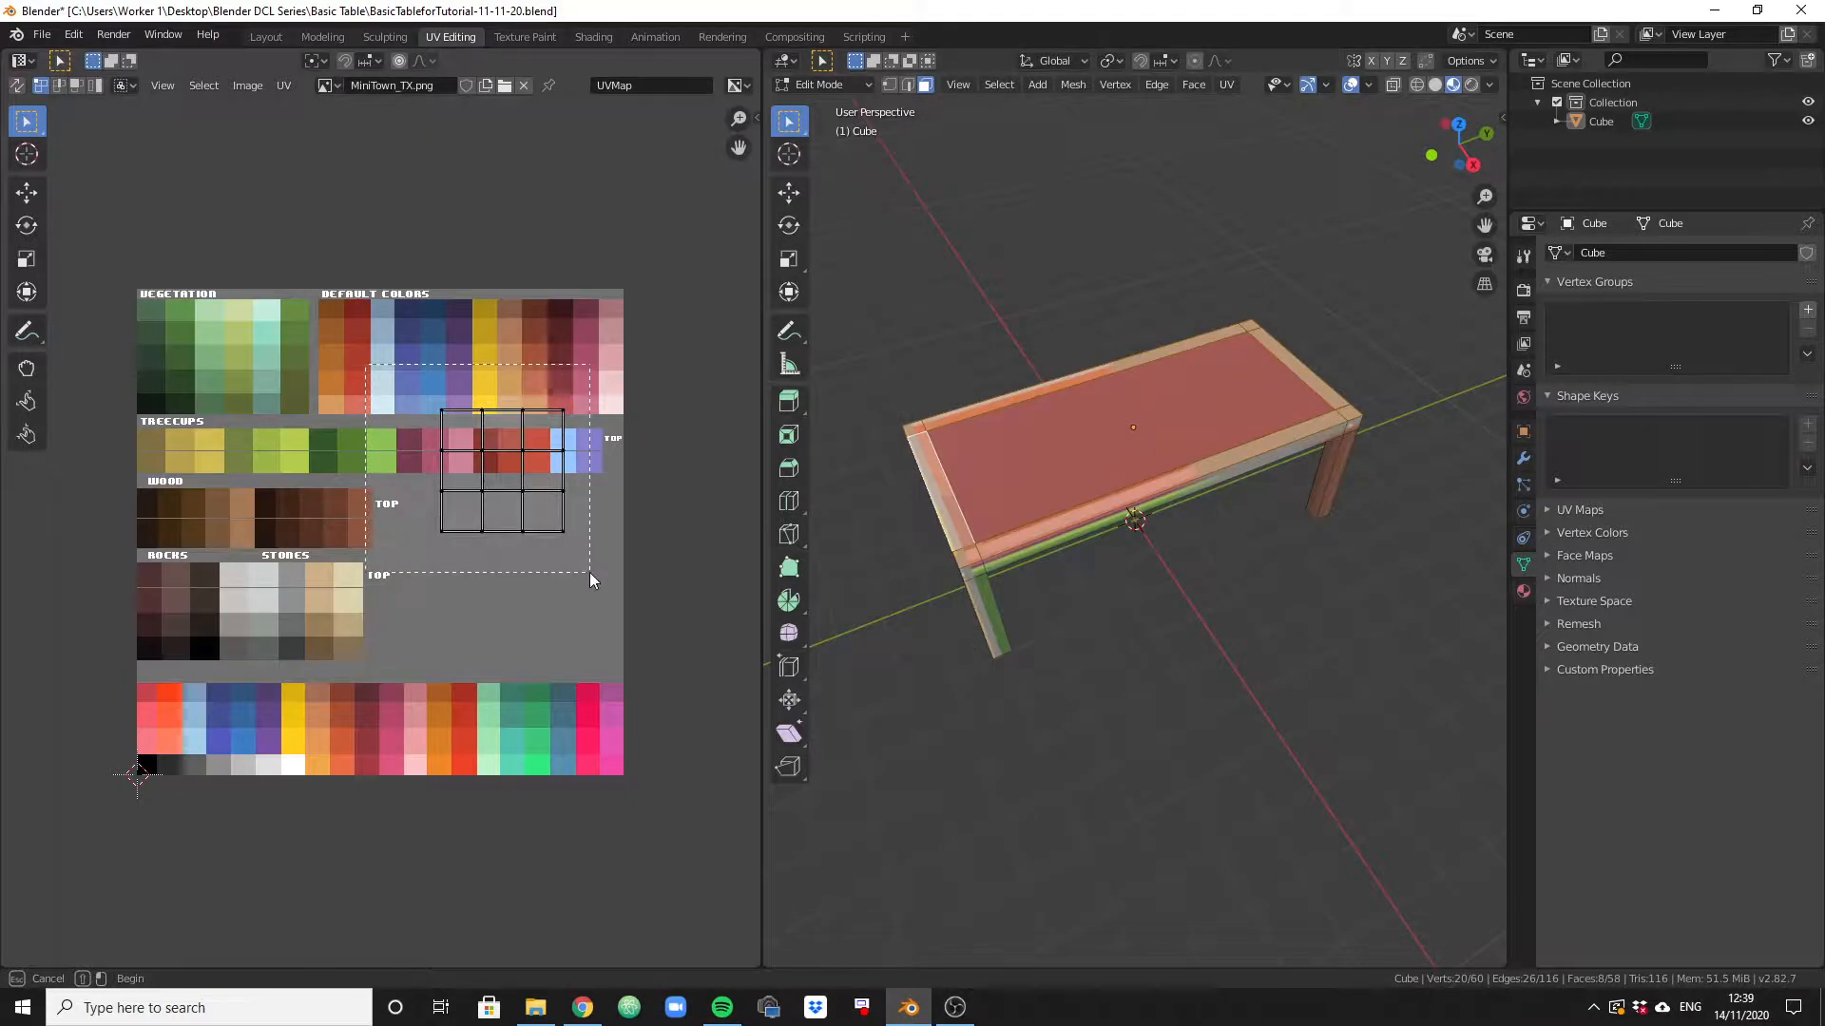
Select all UVs of the tabletop border faces and scale them to 0 so they collapse to one point.
key("a")
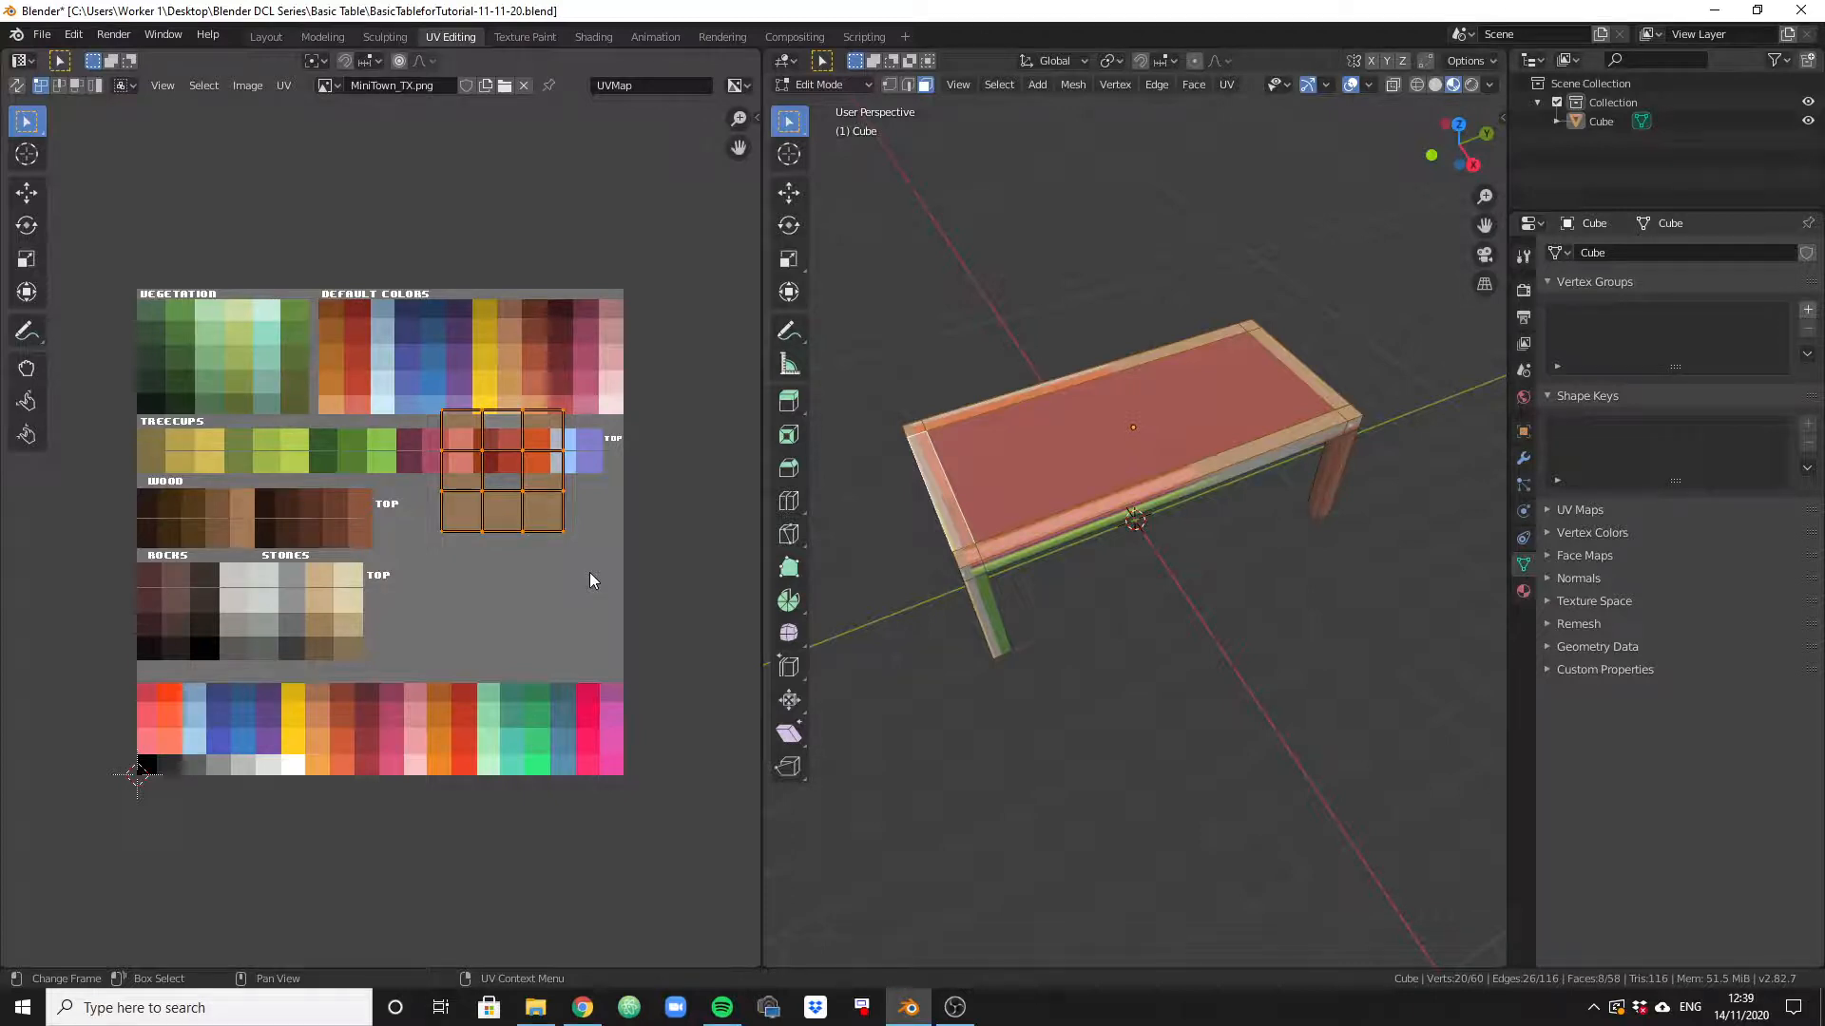
type("s0")
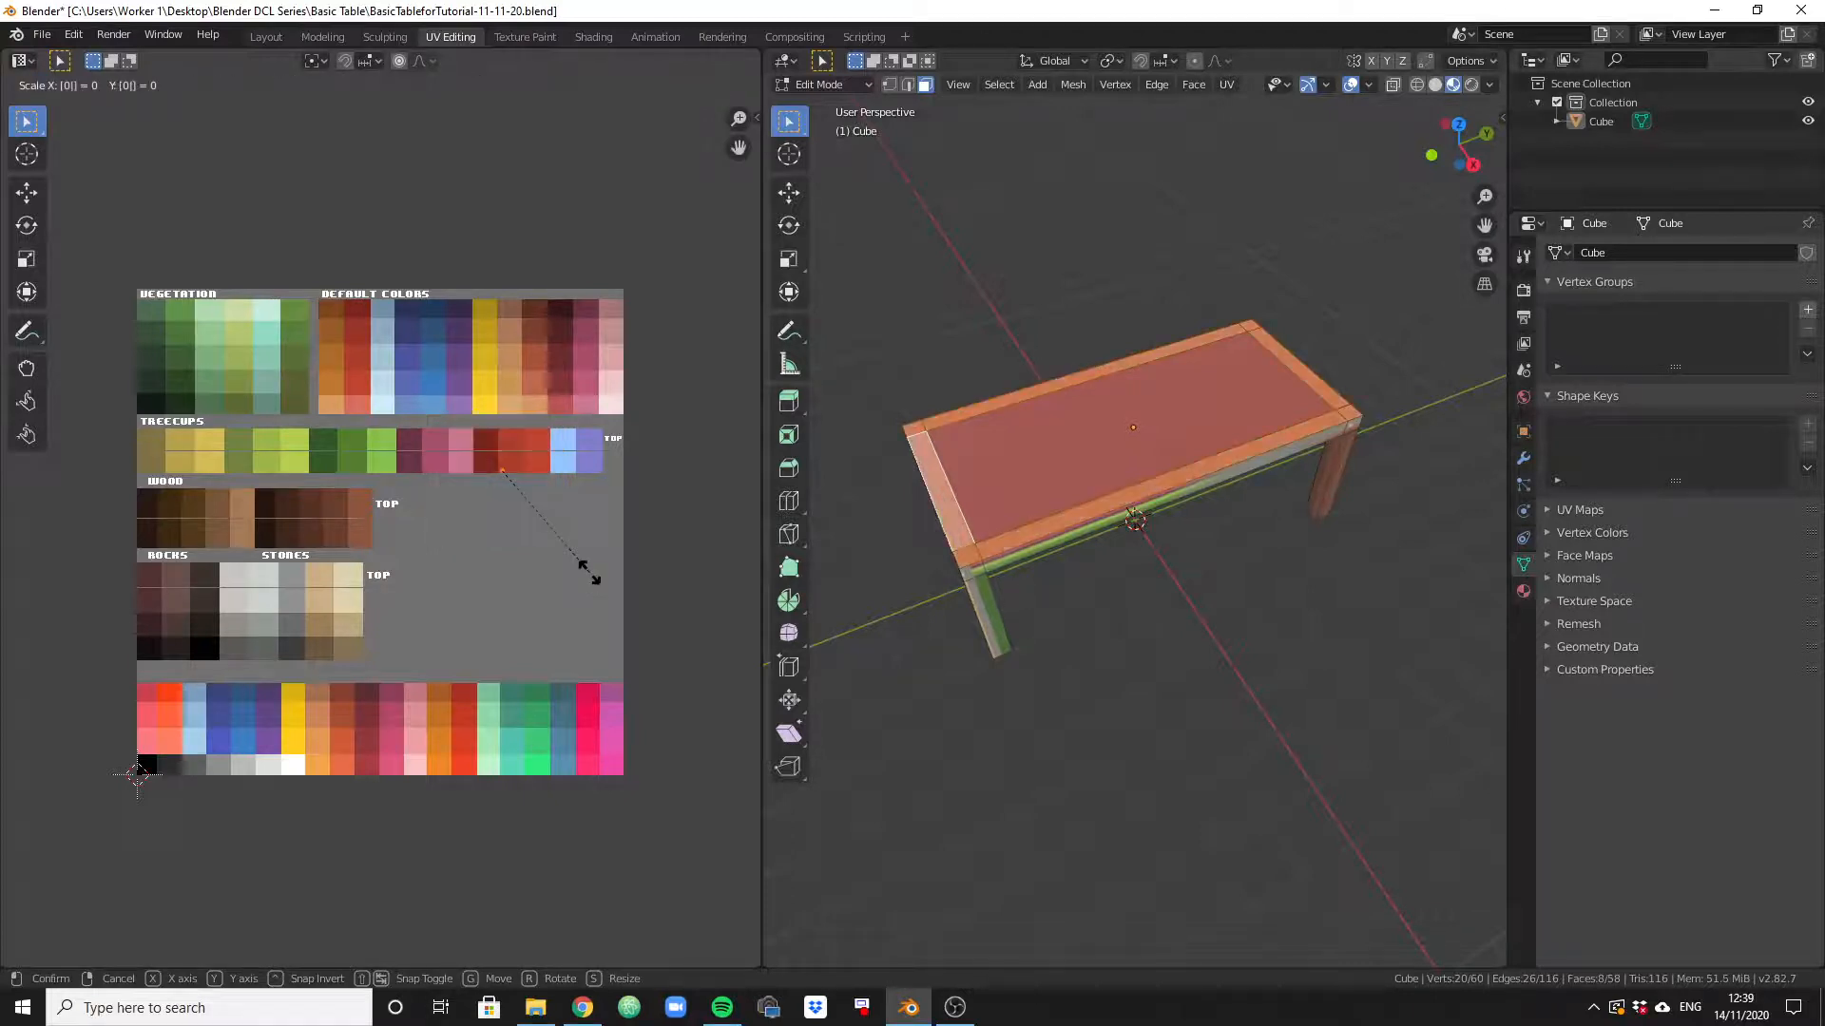
key("Return")
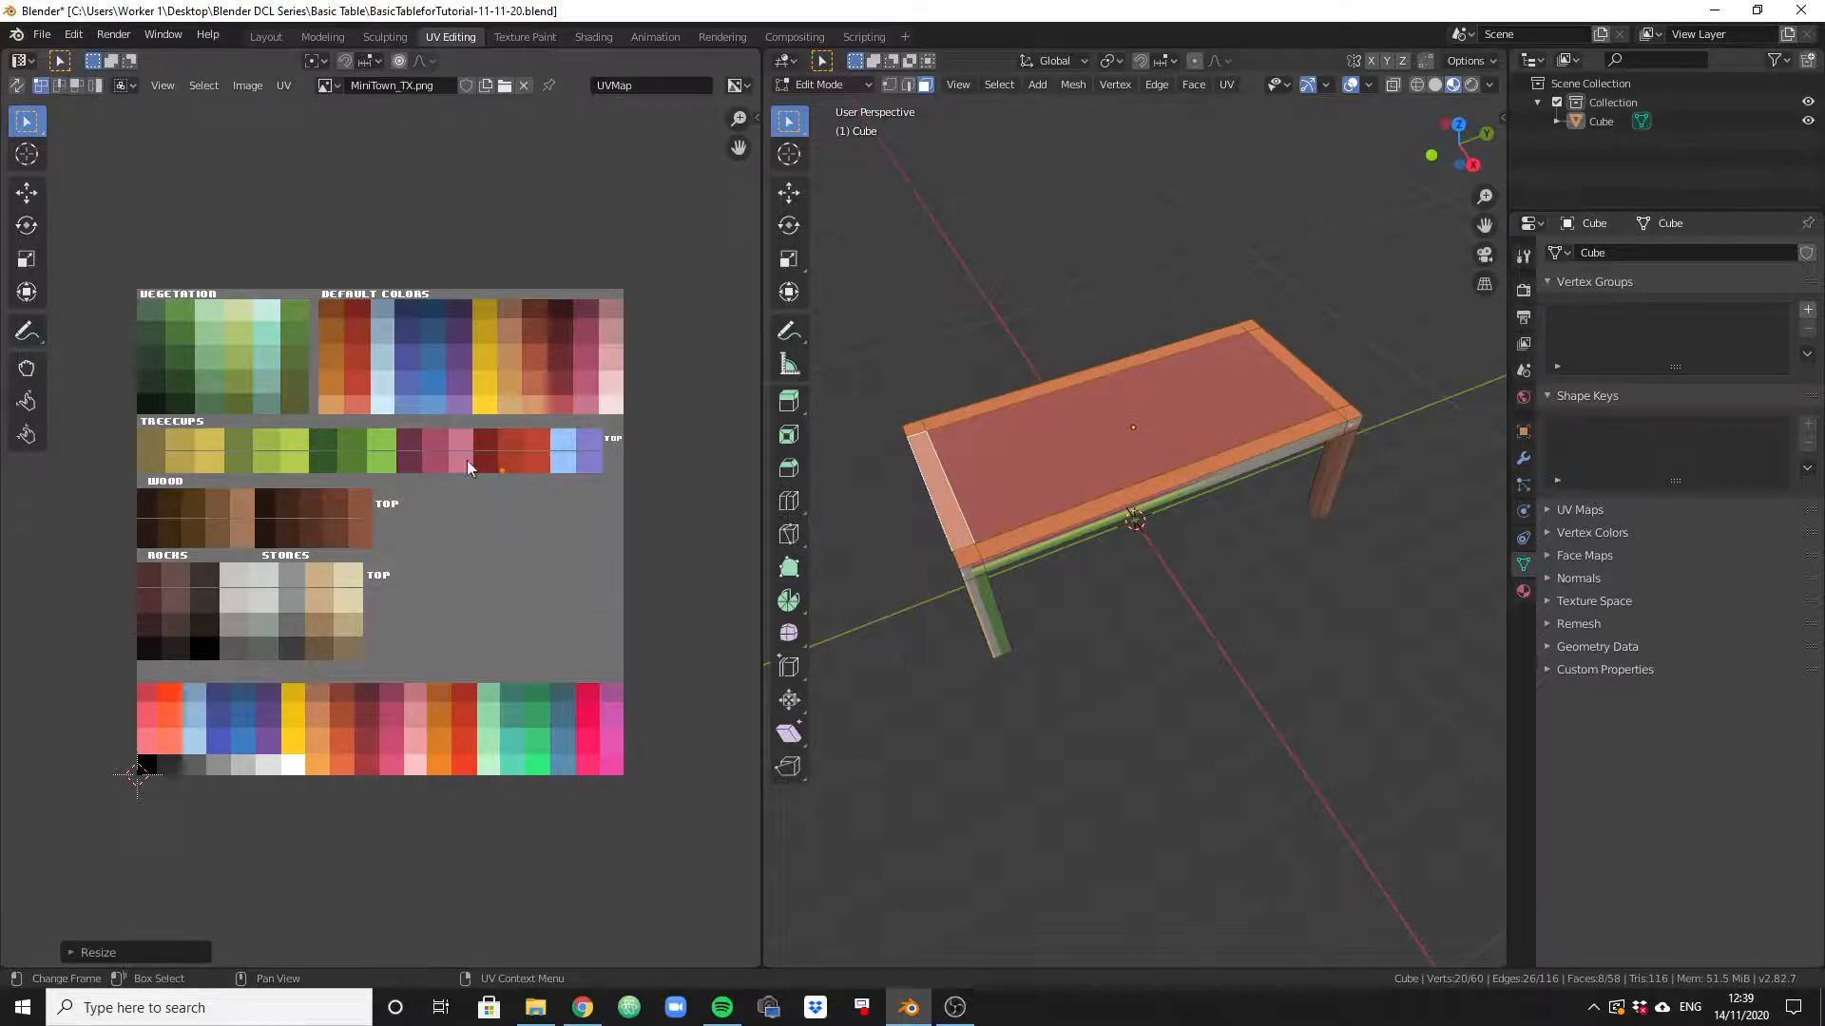
Move the border faces' collapsed UVs onto the black swatch in the Rocks palette and clear the face selection.
left_click_drag(477, 436, 552, 504)
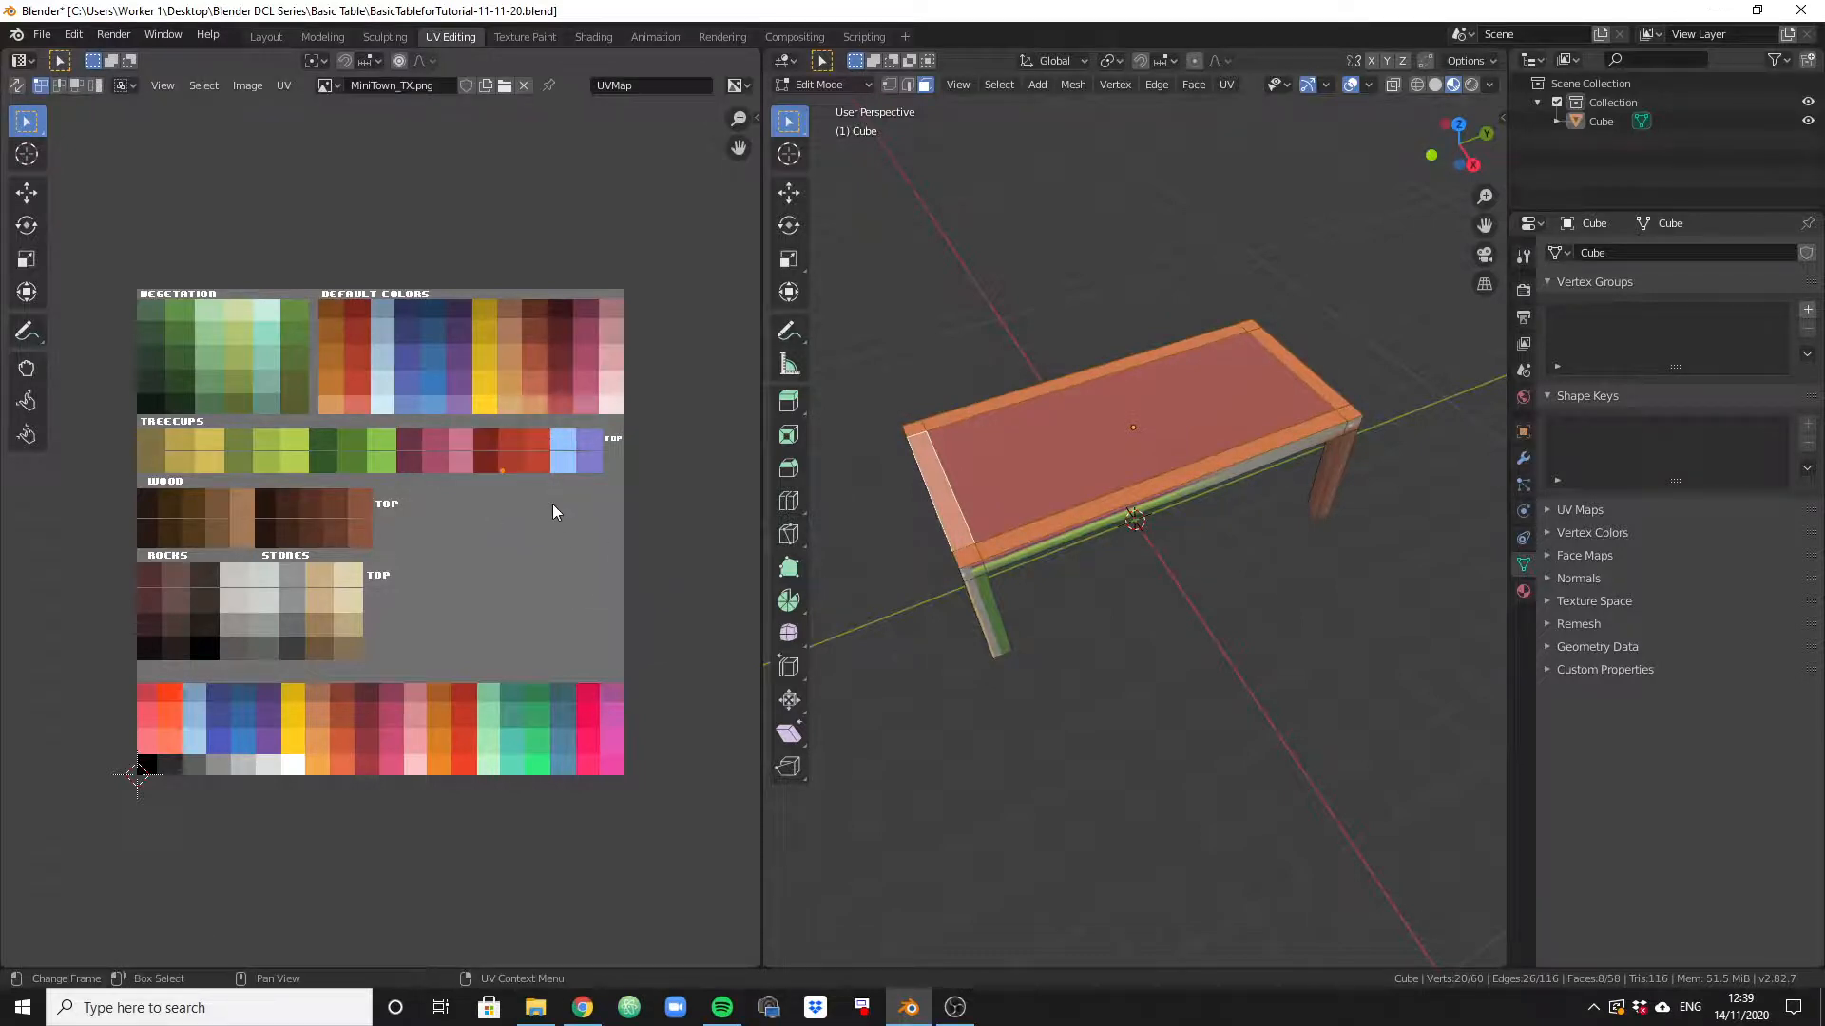
key("g")
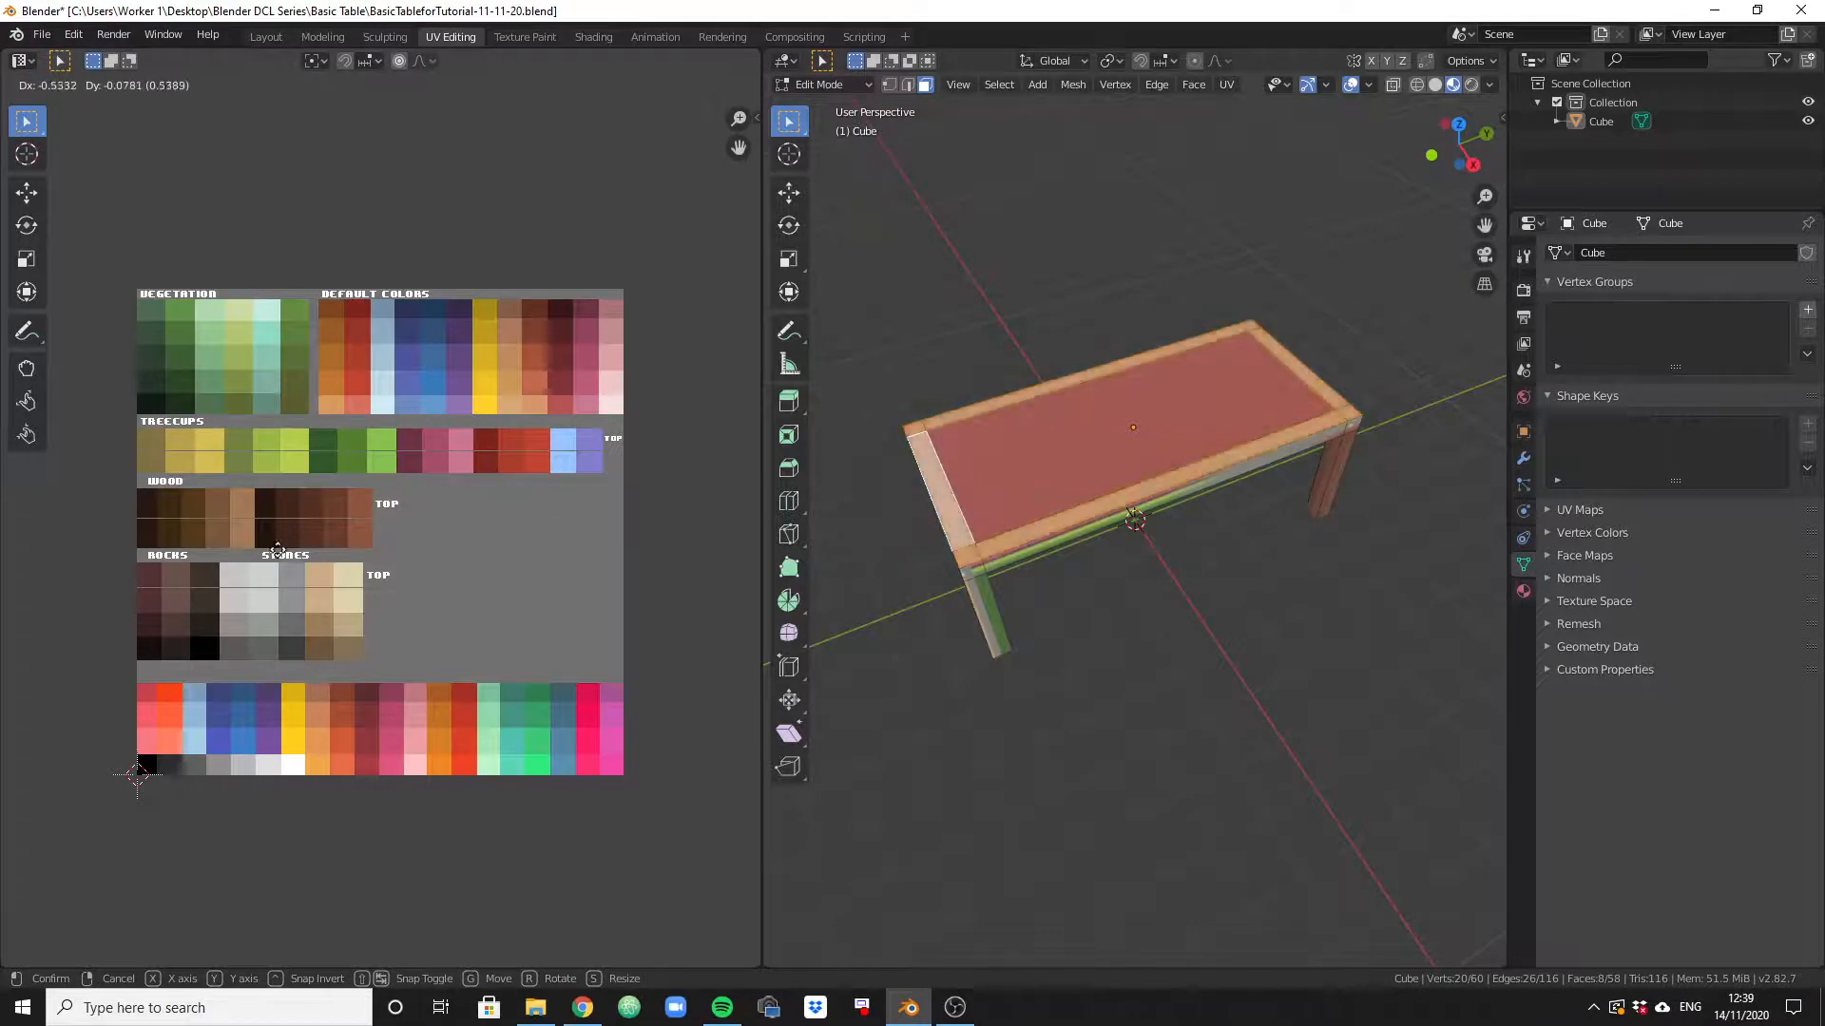
left_click(254, 685)
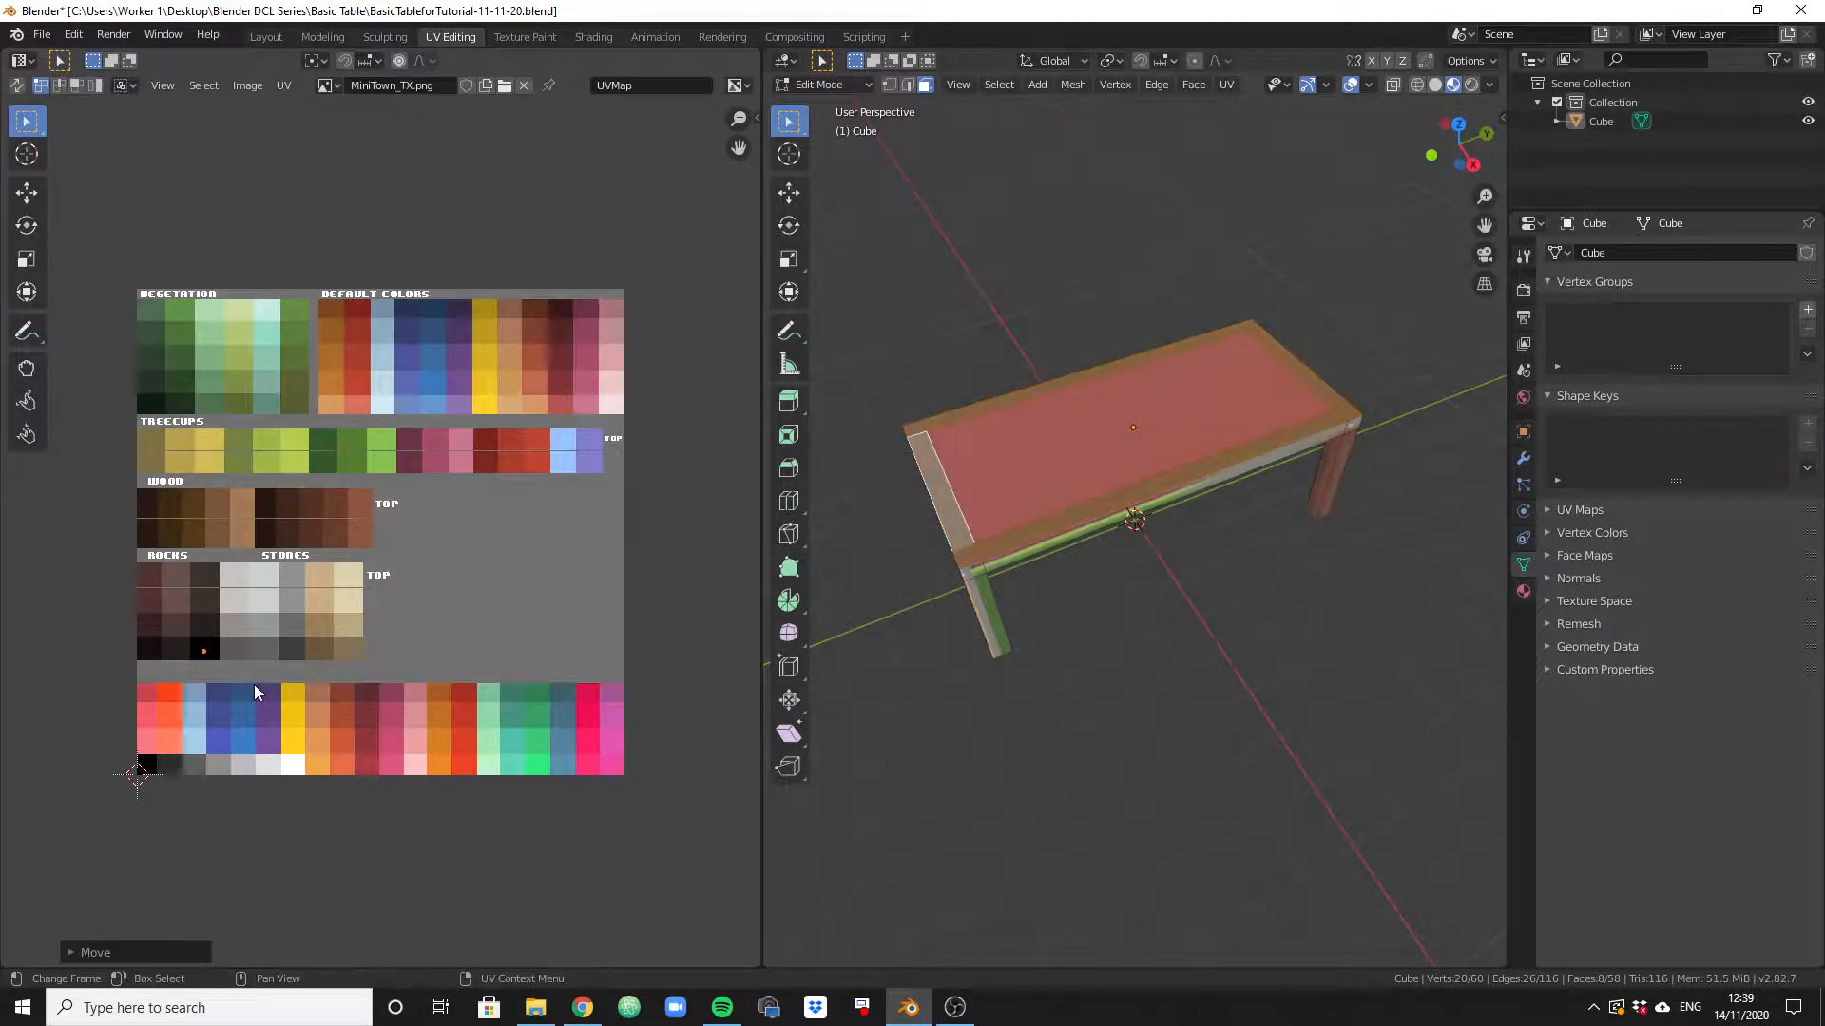
left_click(1183, 750)
mouse_move(1388, 605)
middle_mouse_down()
mouse_move(1183, 606)
mouse_move(1188, 657)
mouse_move(1368, 574)
middle_mouse_up()
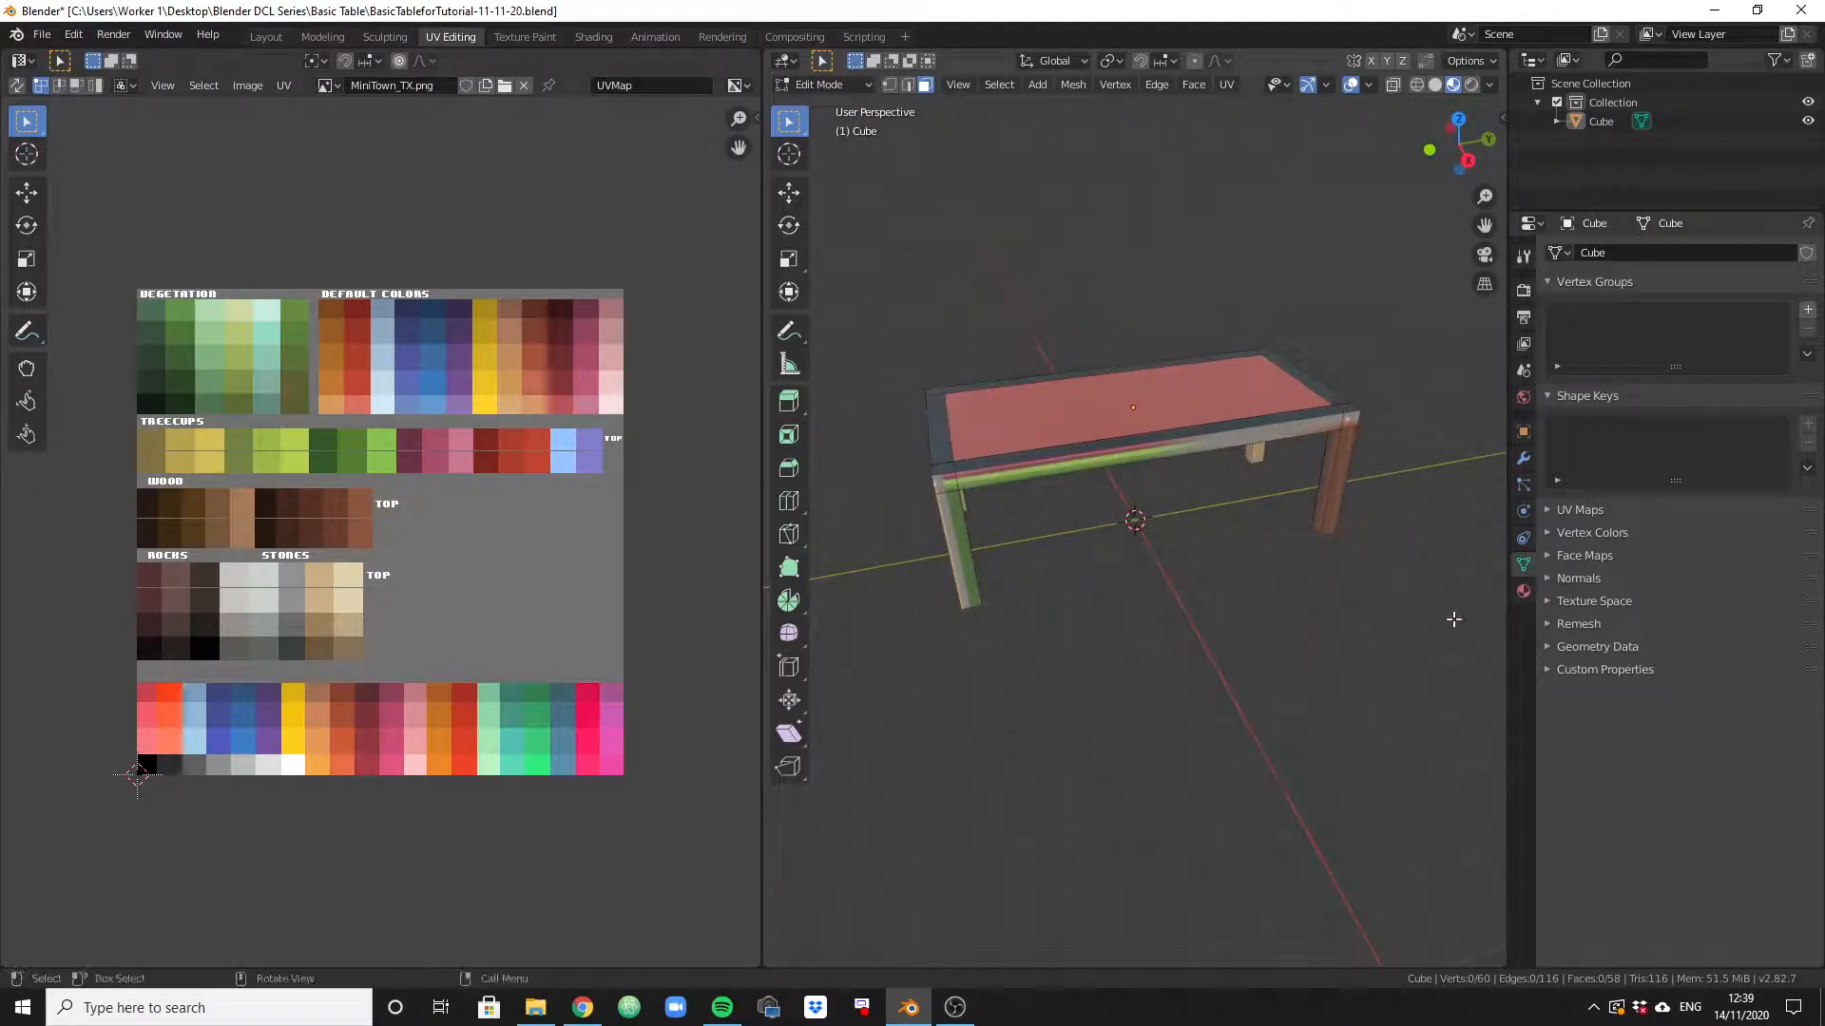
Examine Material.001's settings and its shader nodes in the Shading workspace, return to UV Editing and select the inner tabletop face.
left_click(1524, 591)
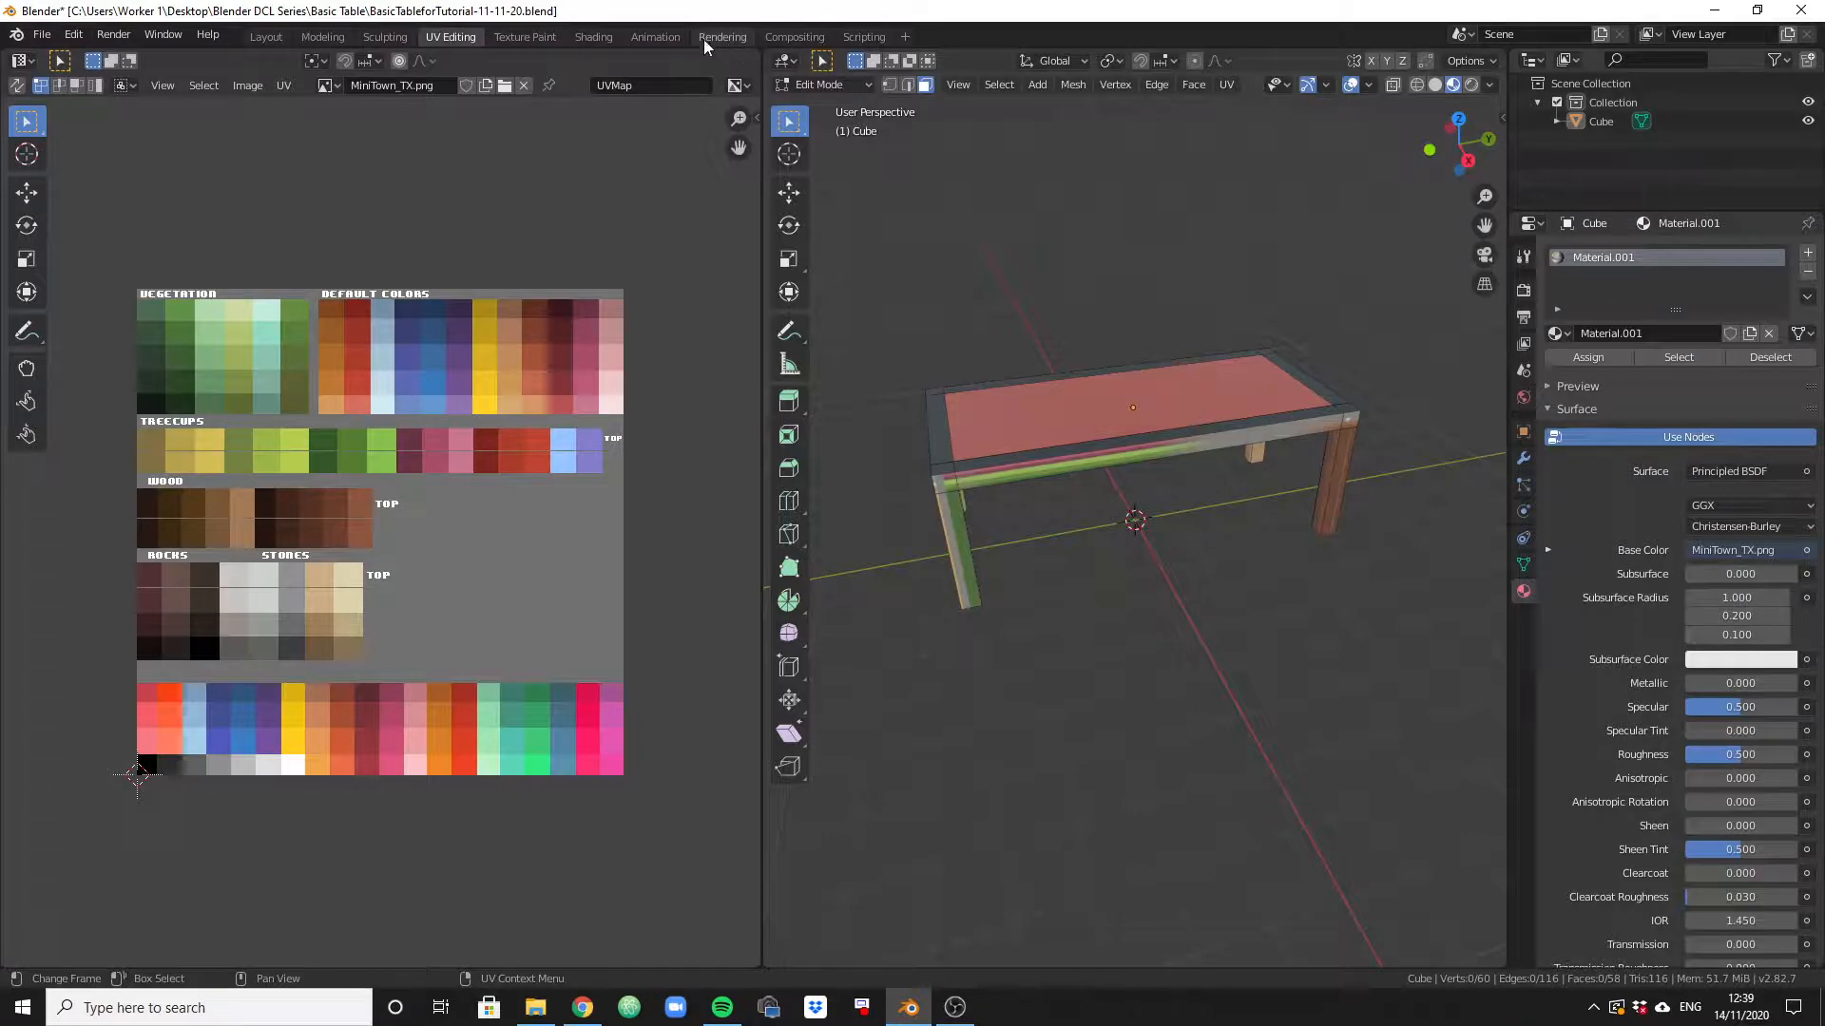
left_click(602, 38)
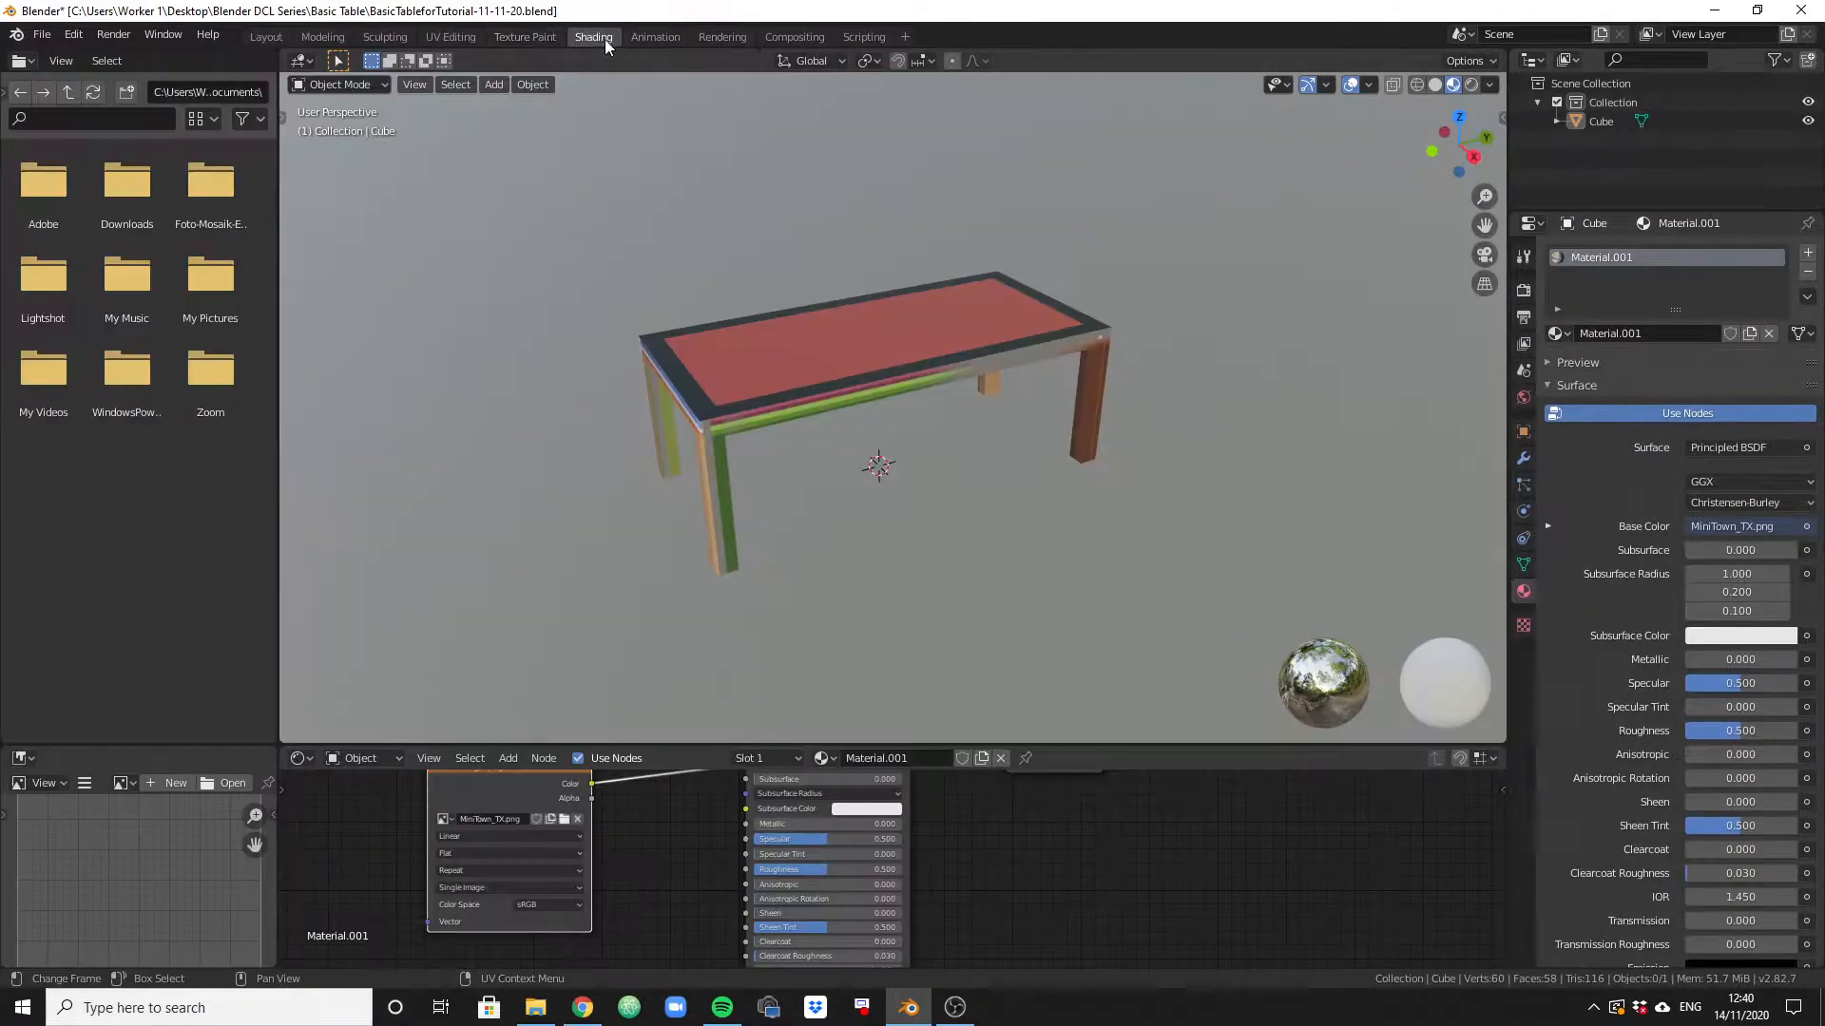
left_click_drag(681, 743, 682, 373)
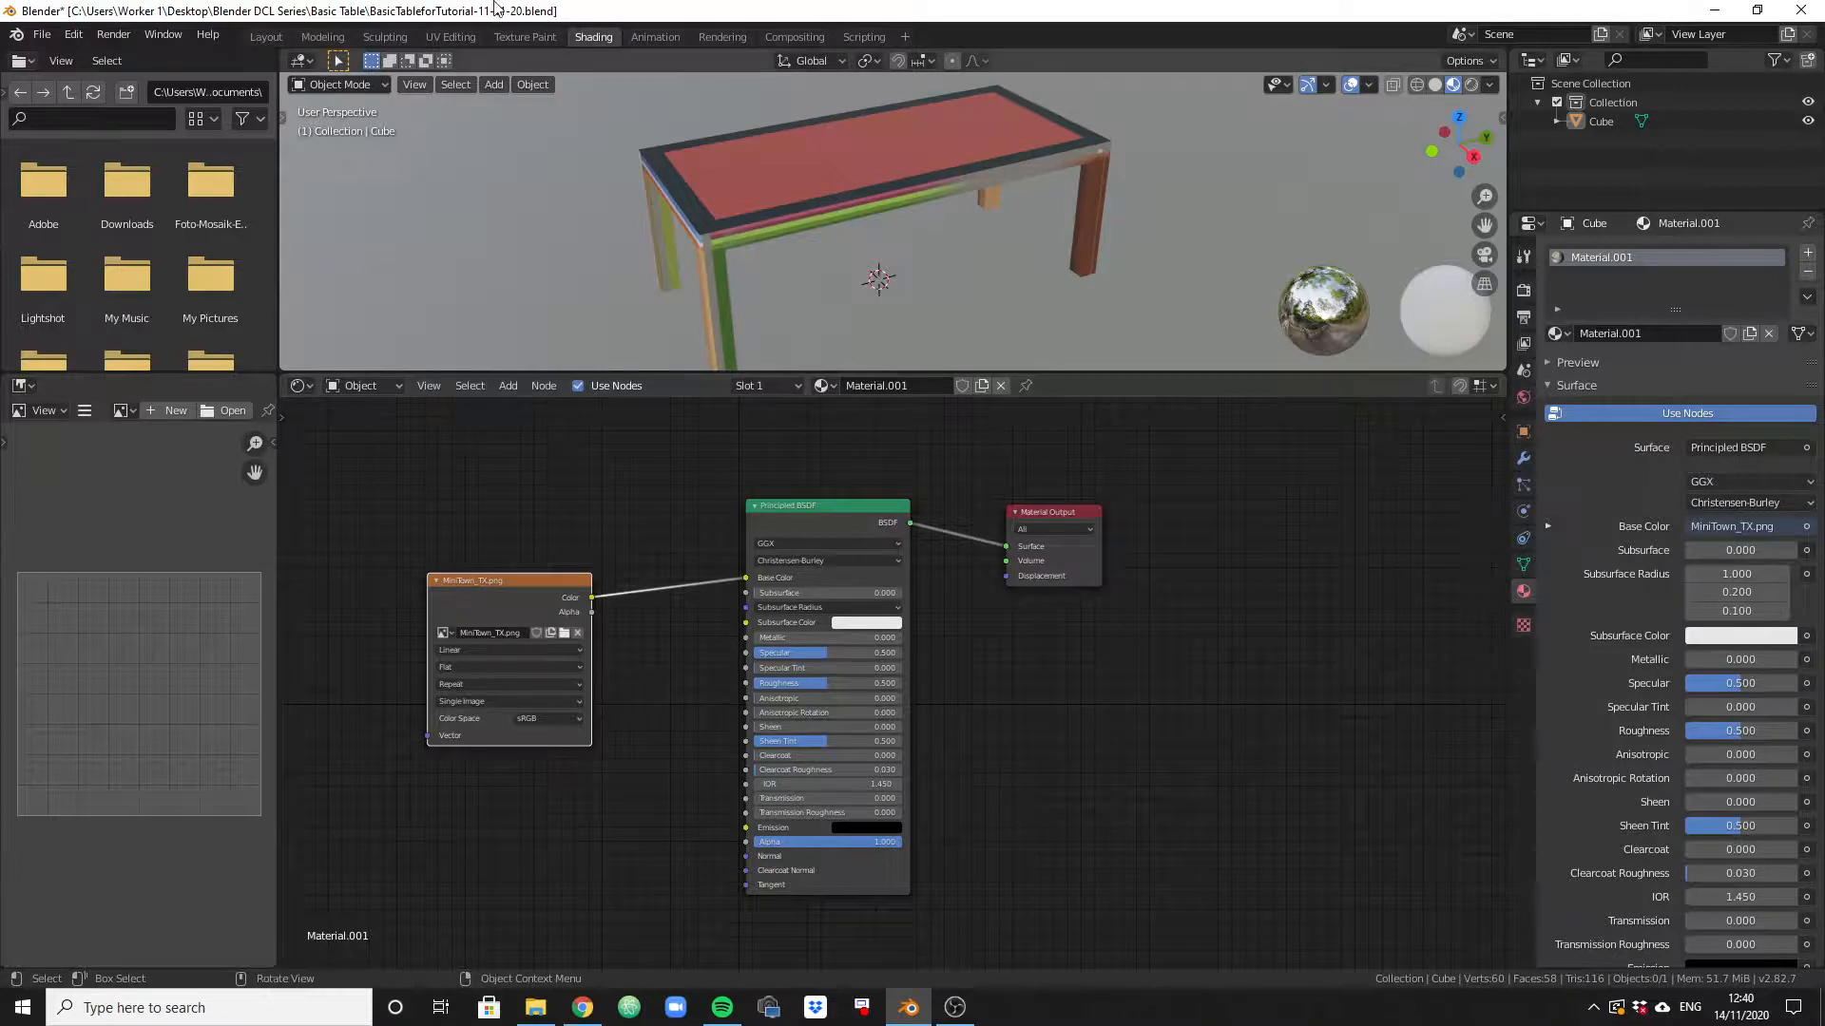
left_click(432, 36)
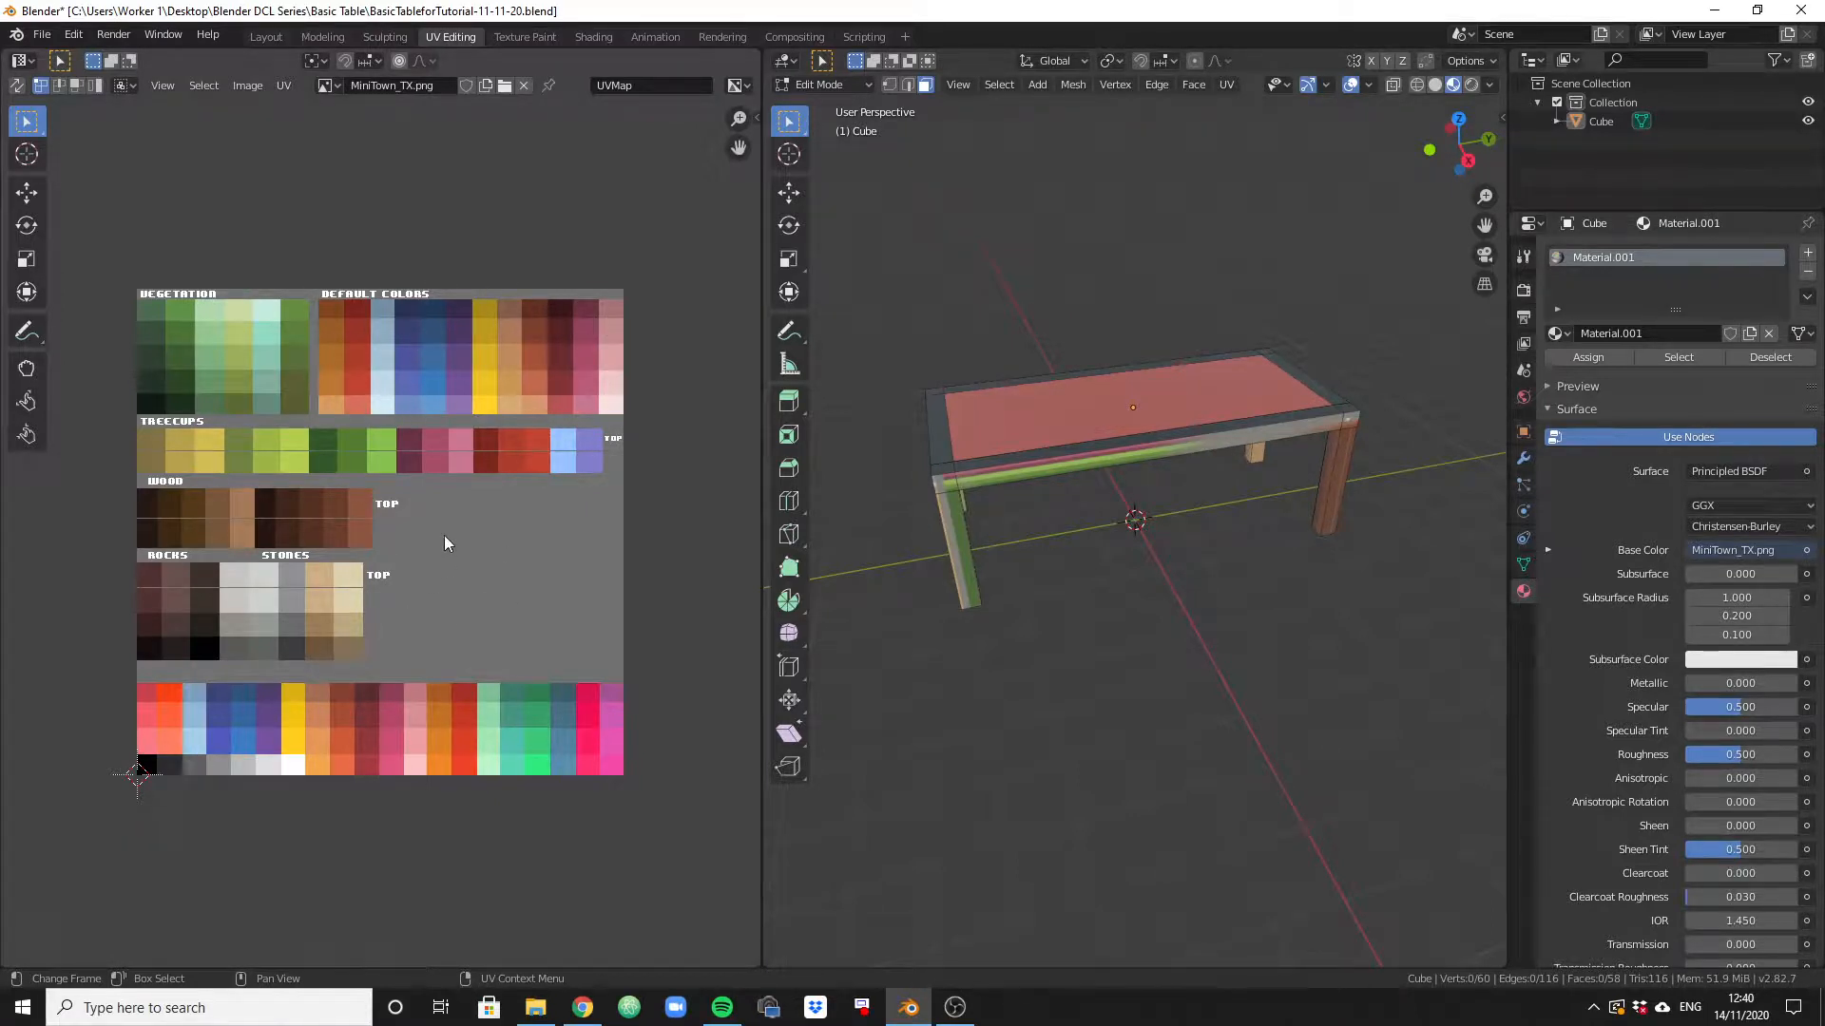
left_click(986, 391)
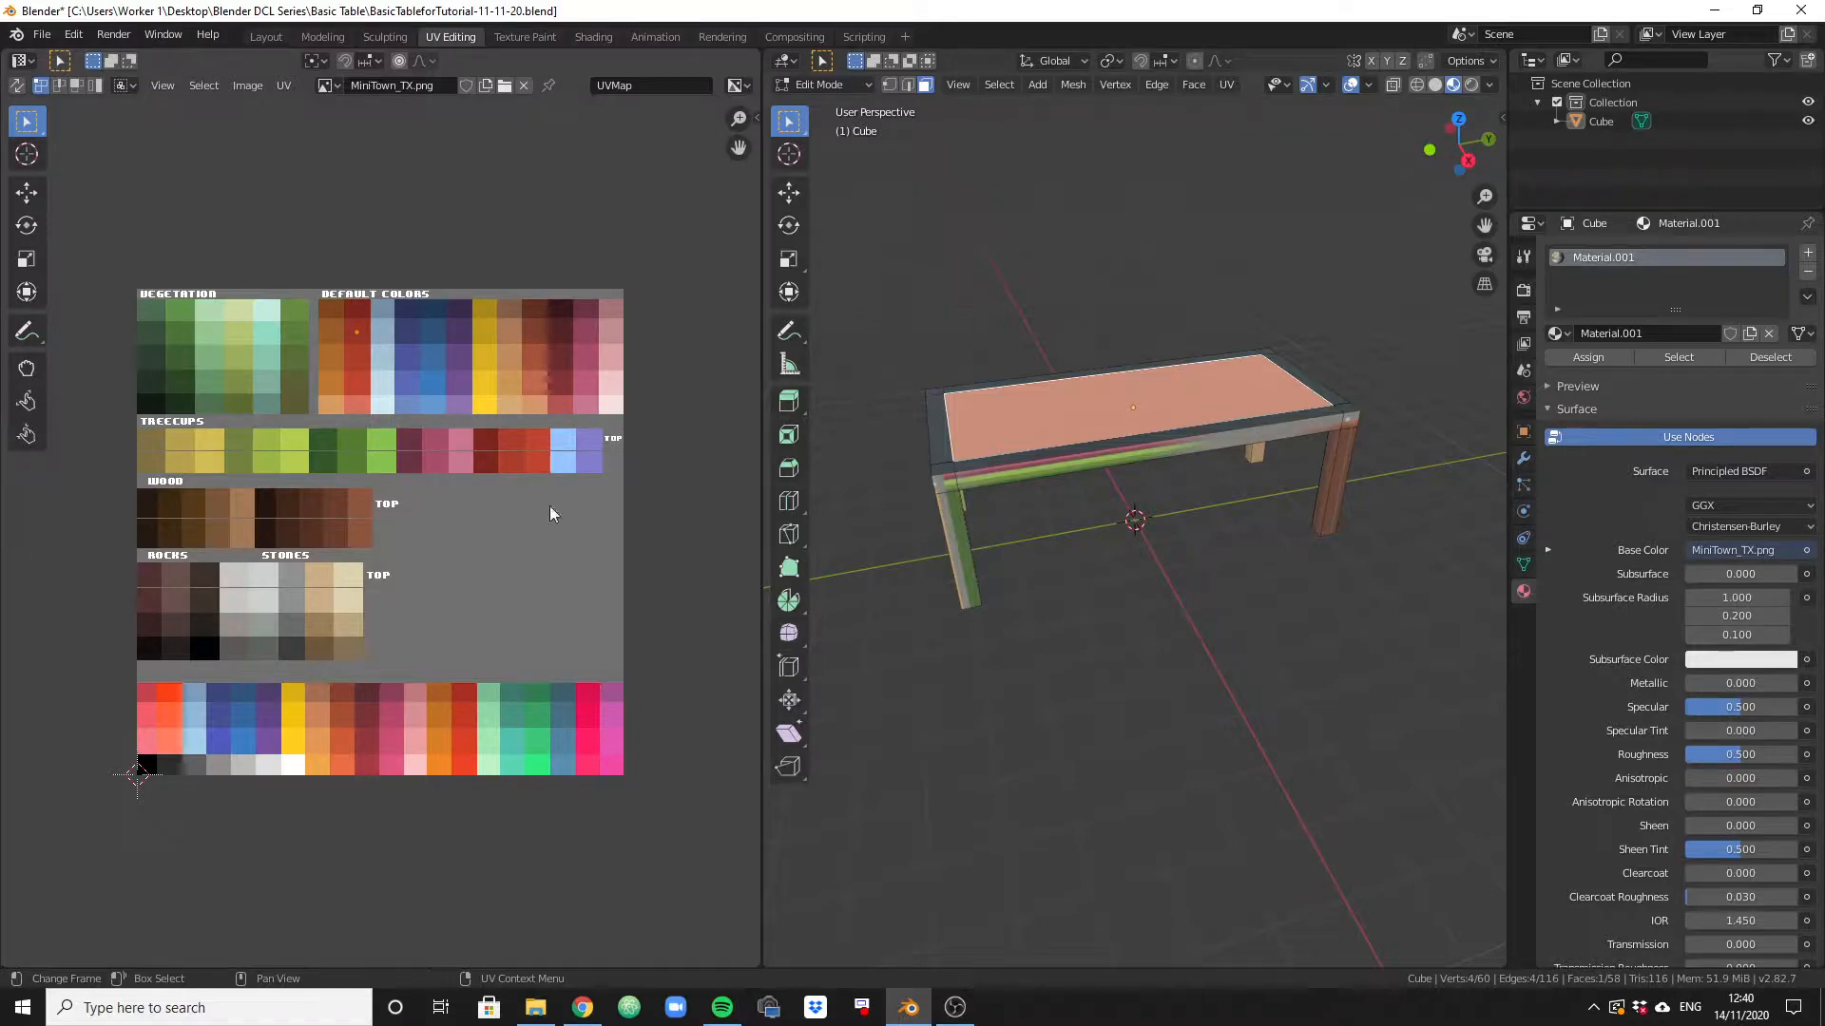
Switch to Chrome to view the DCL Ventures building in Decentraland's Builder and in the live world, and return to Blender.
left_click(582, 1008)
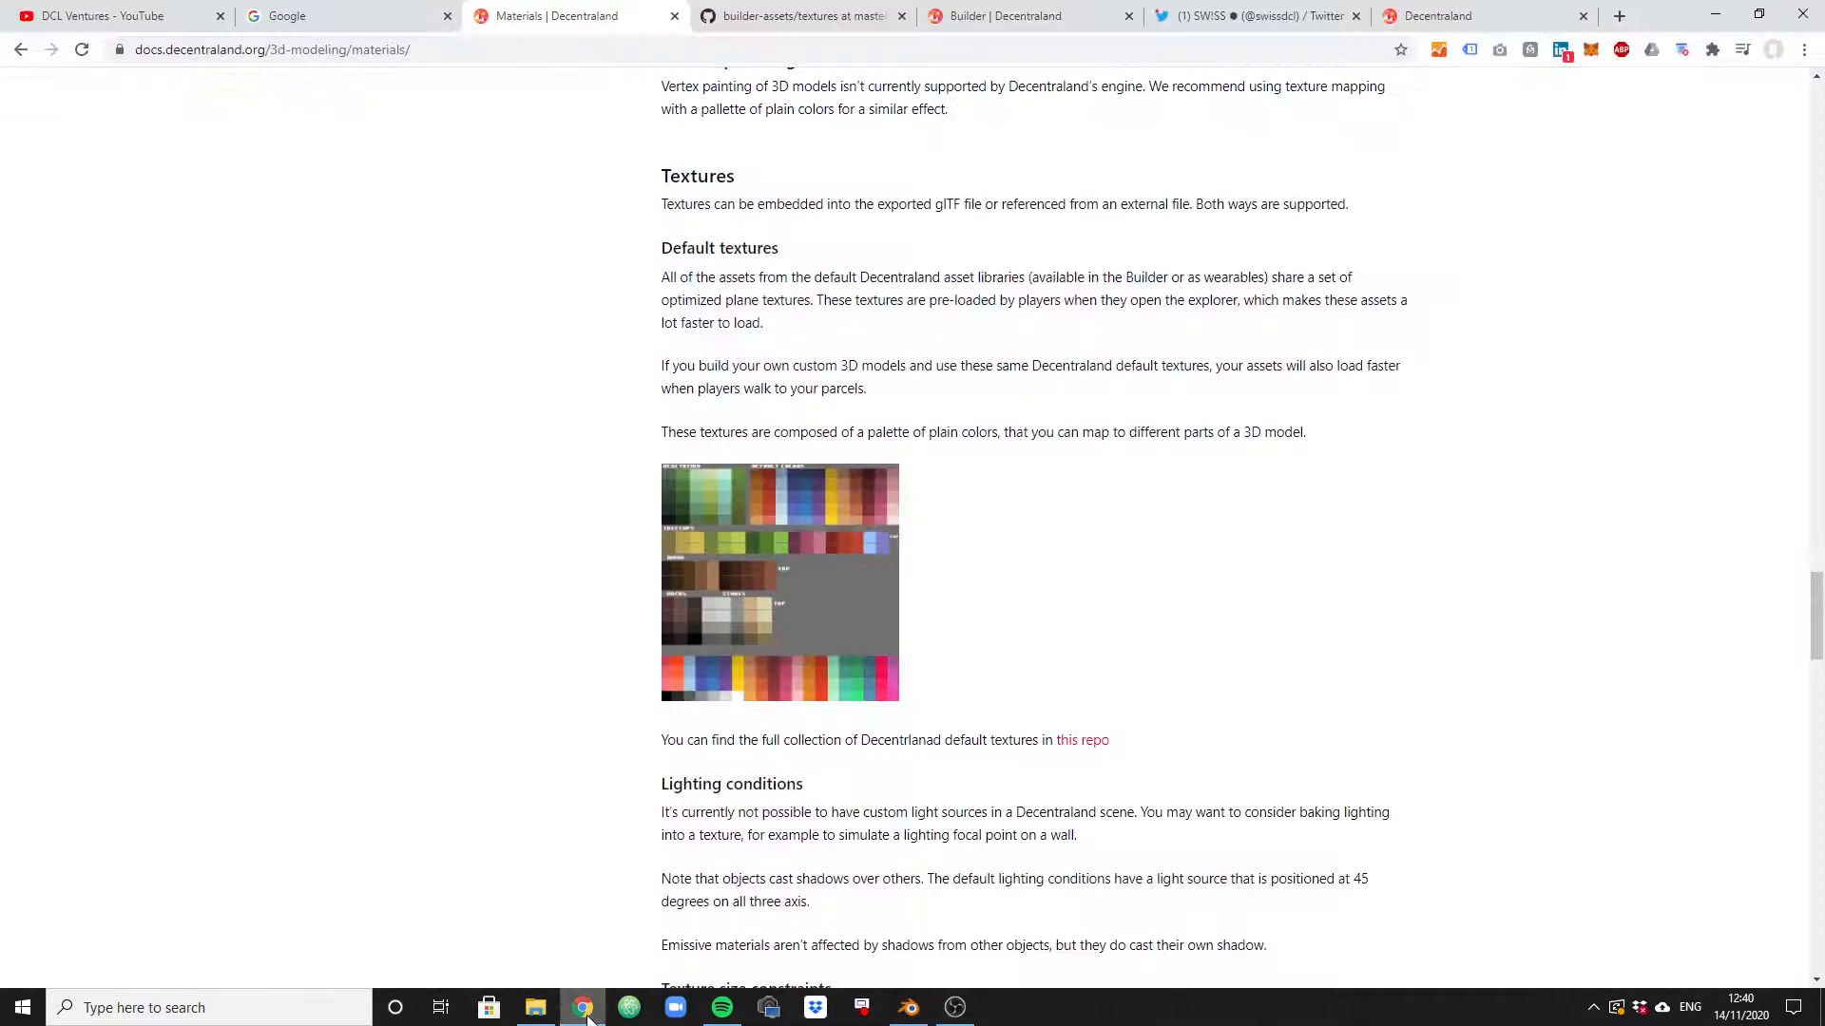
left_click(1081, 13)
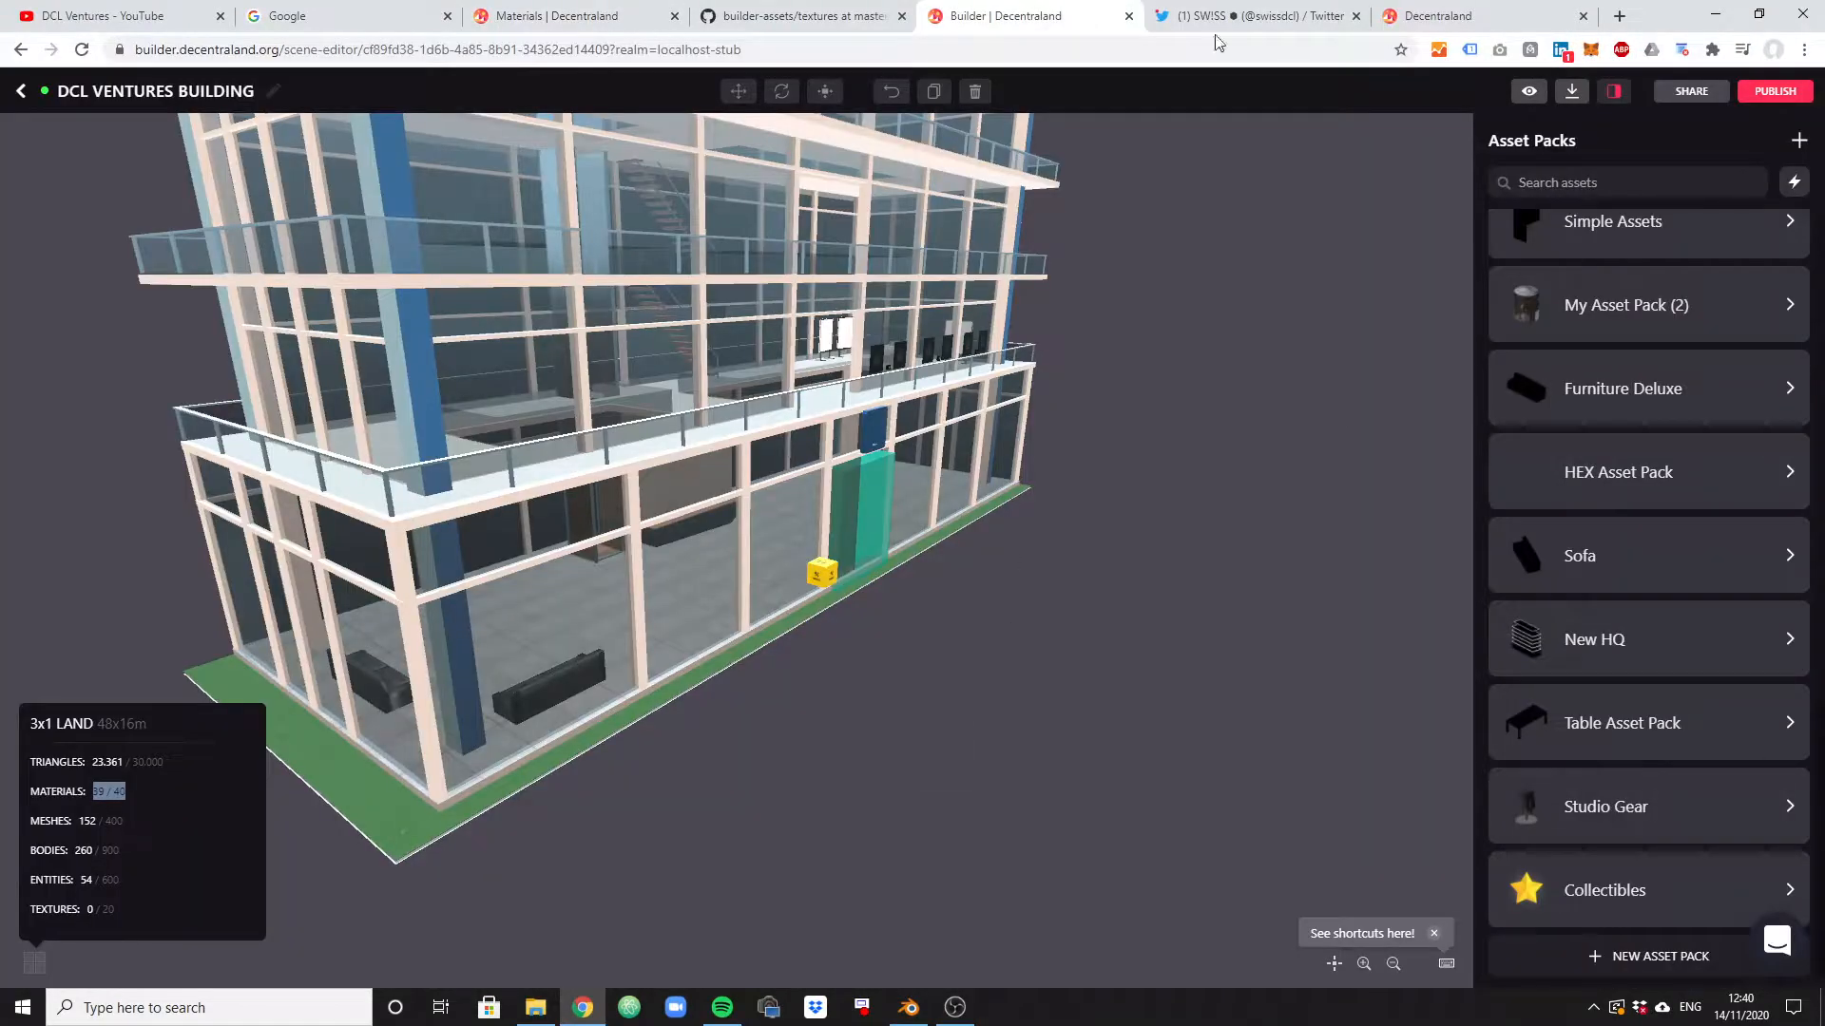
left_click(1497, 10)
left_click(884, 785)
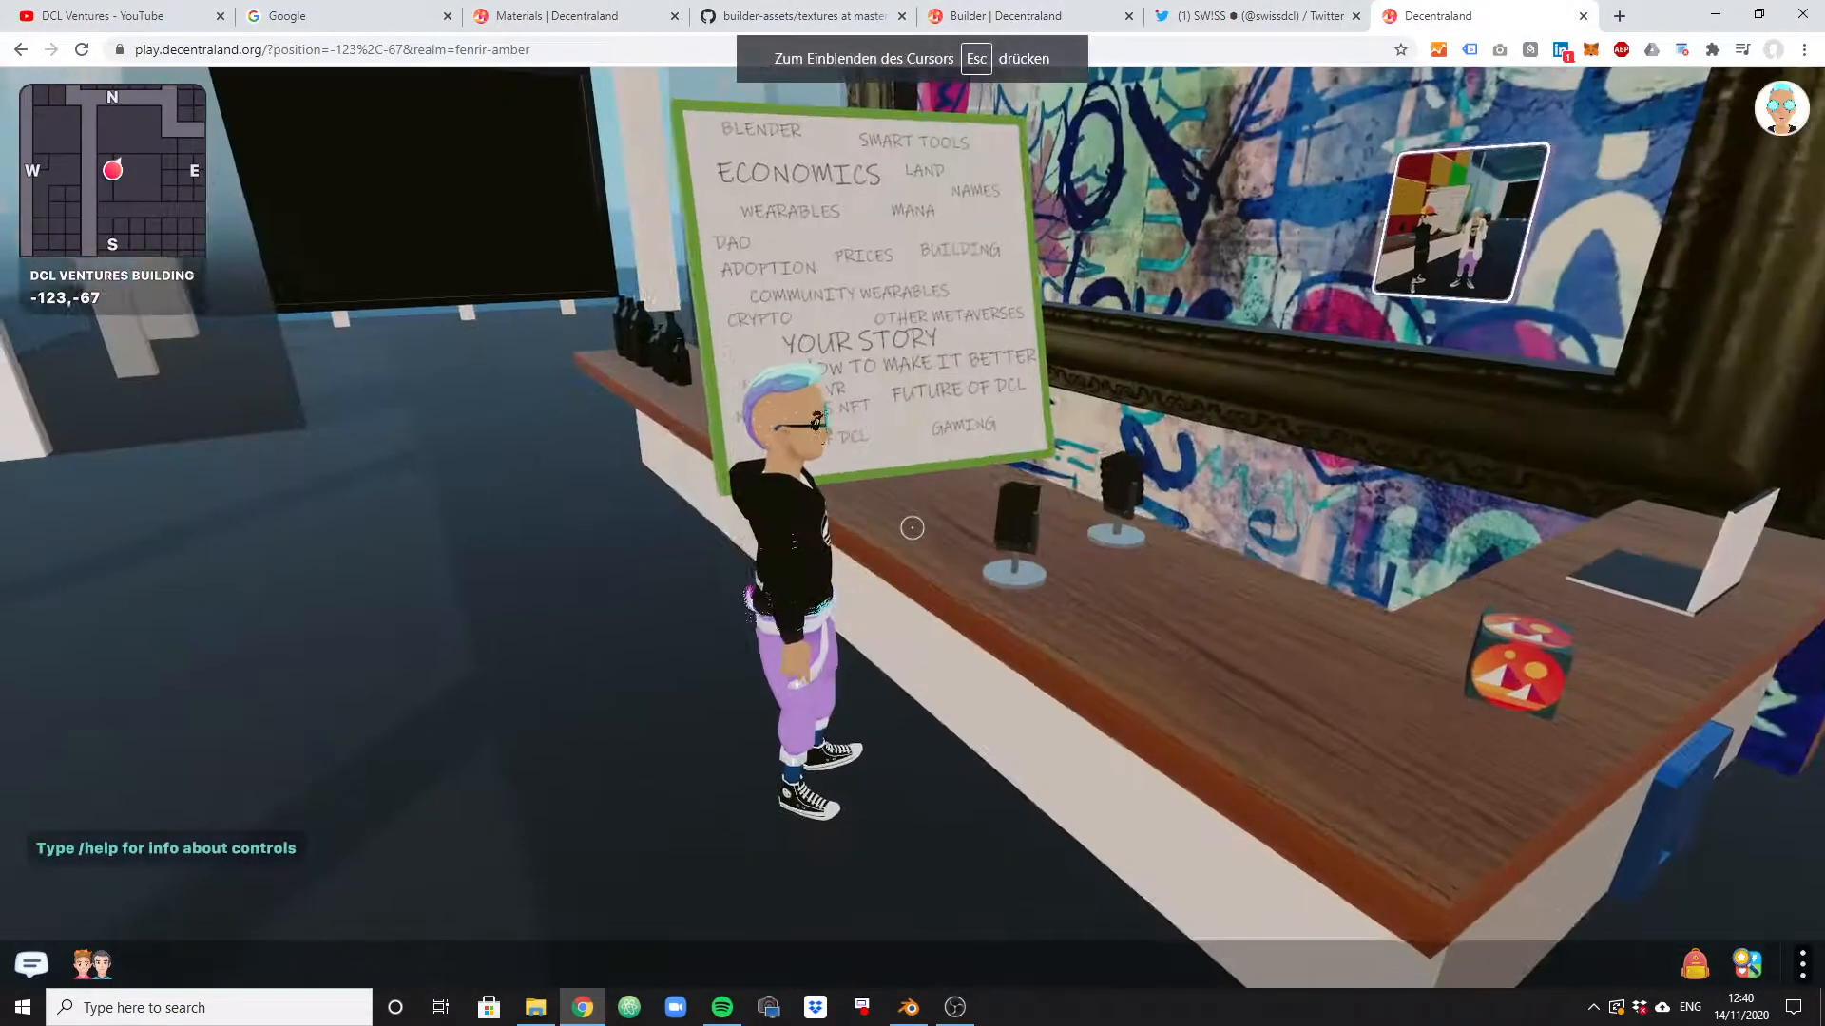
key("Escape")
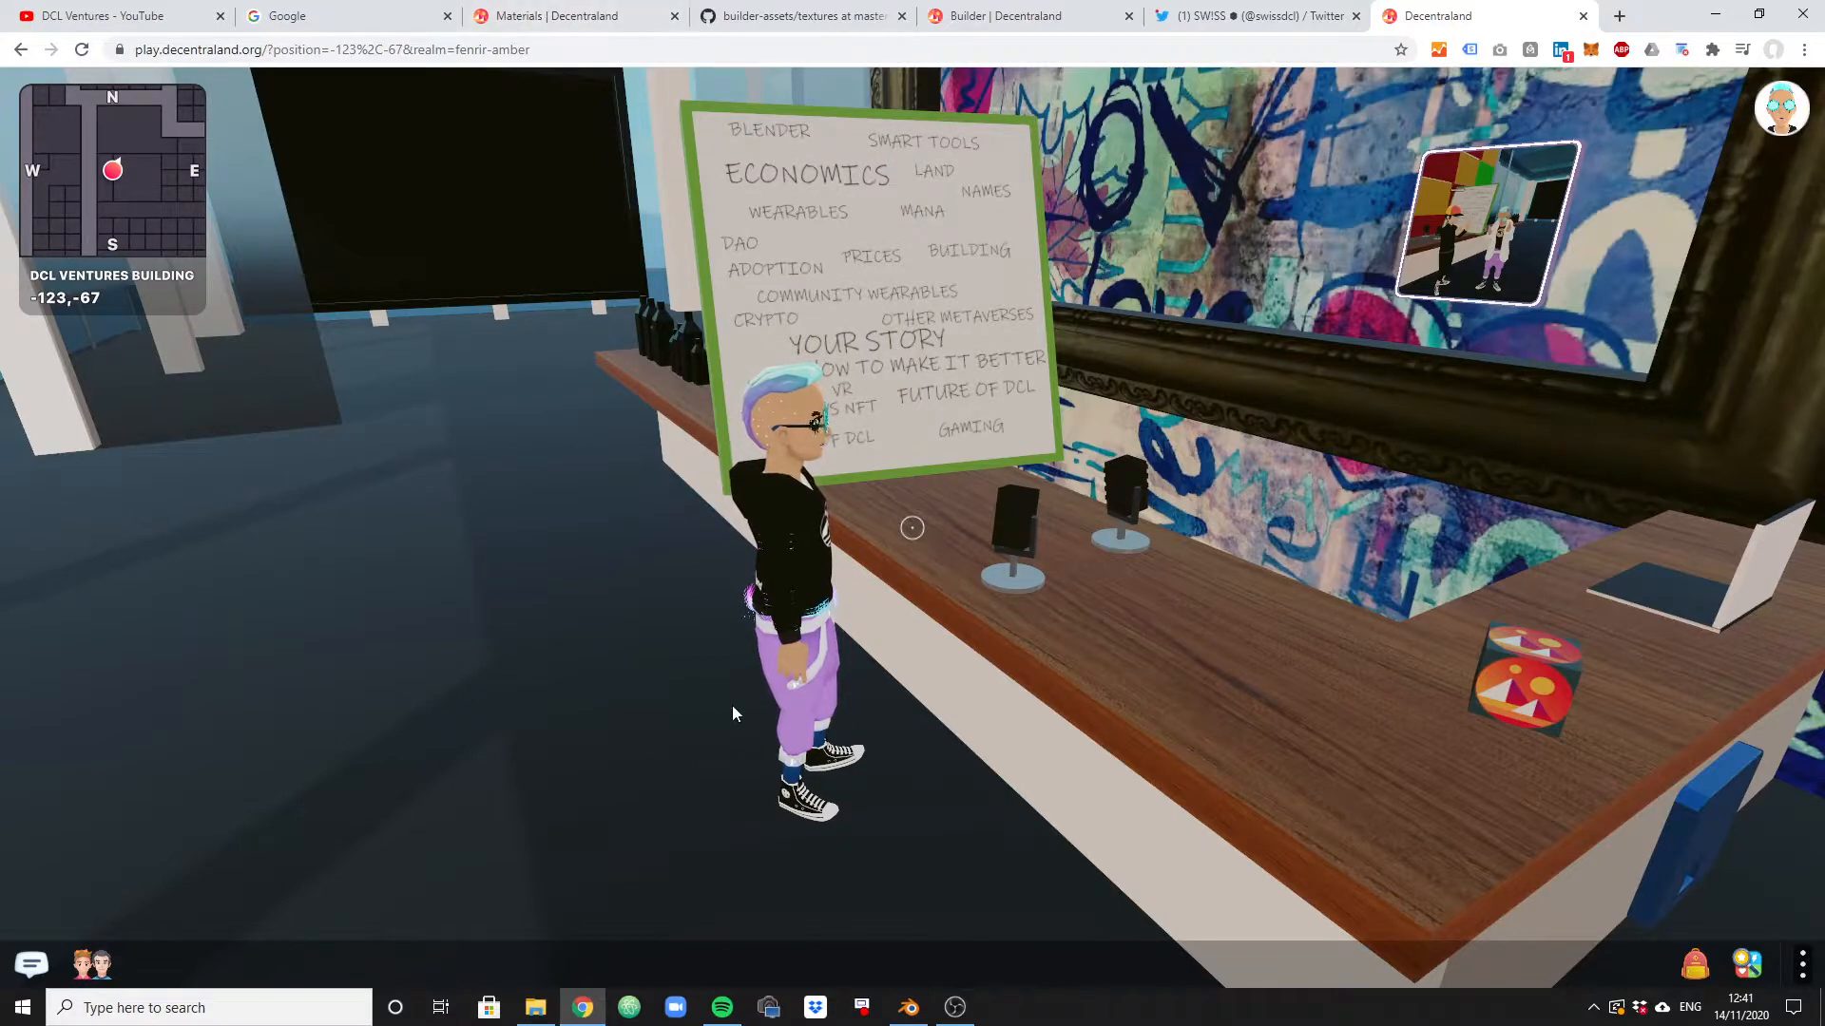
mouse_move(918, 1019)
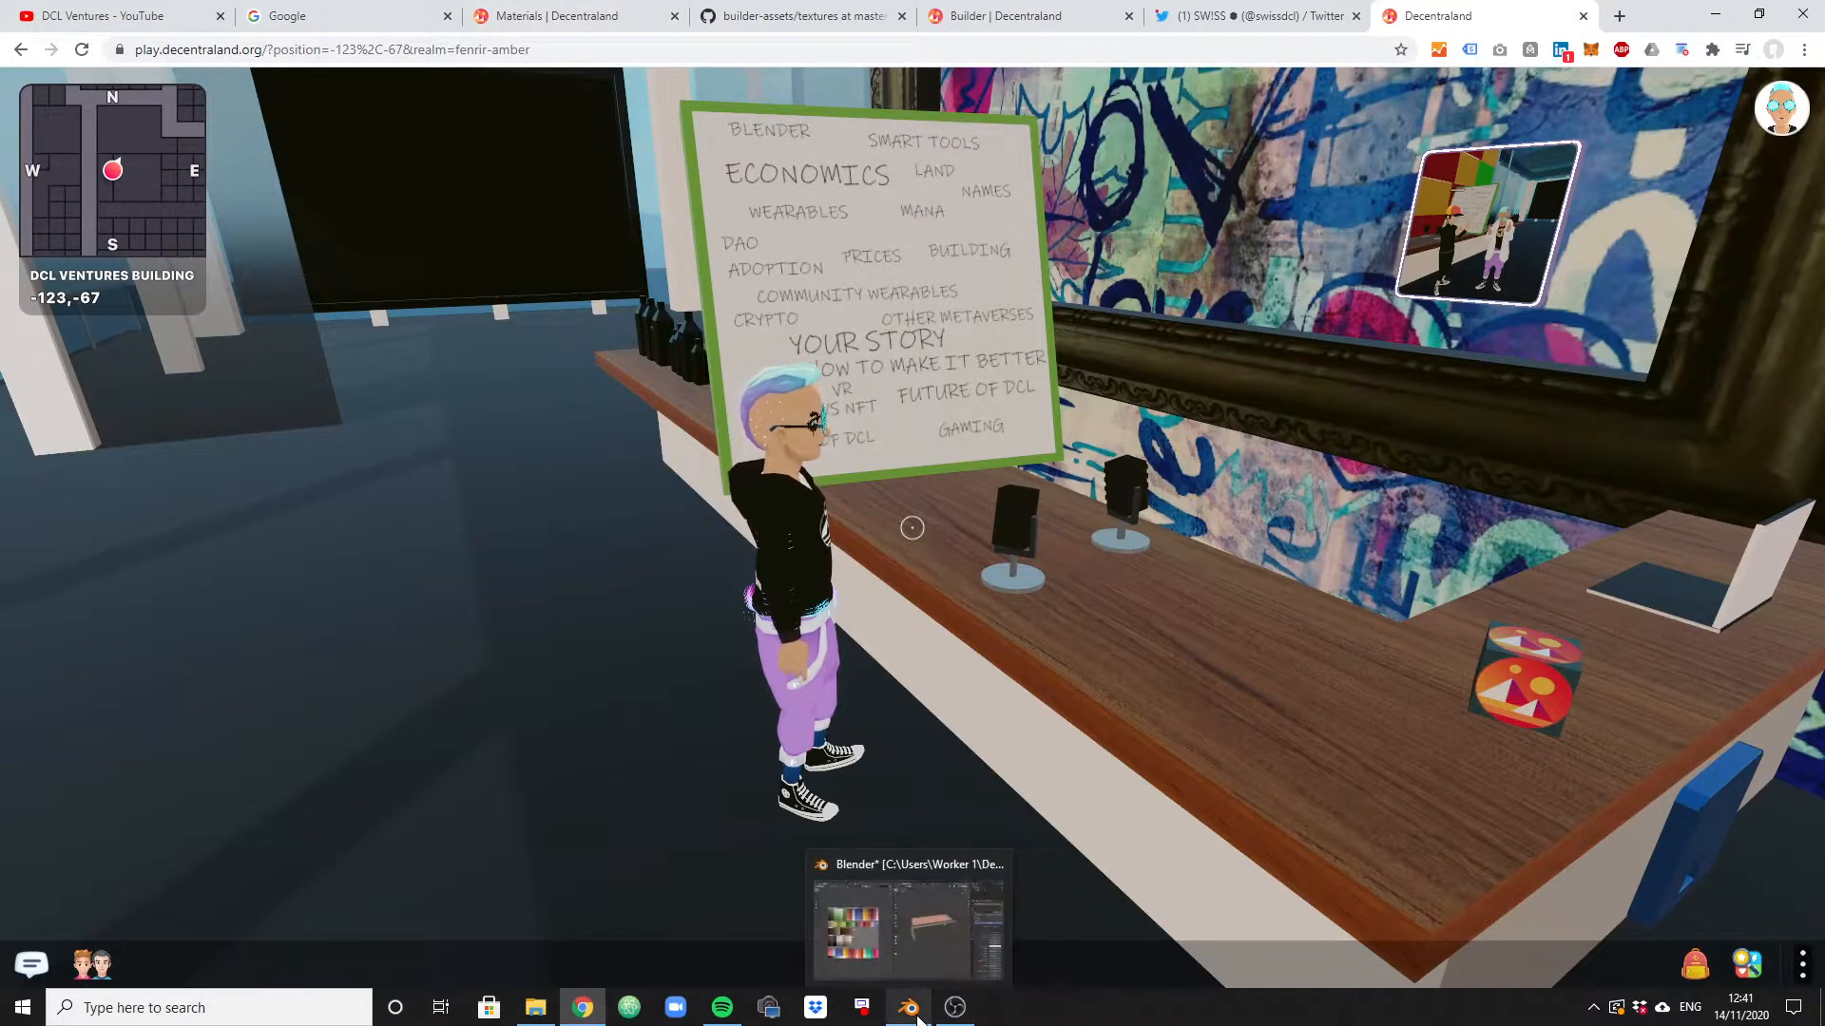
left_click(912, 1016)
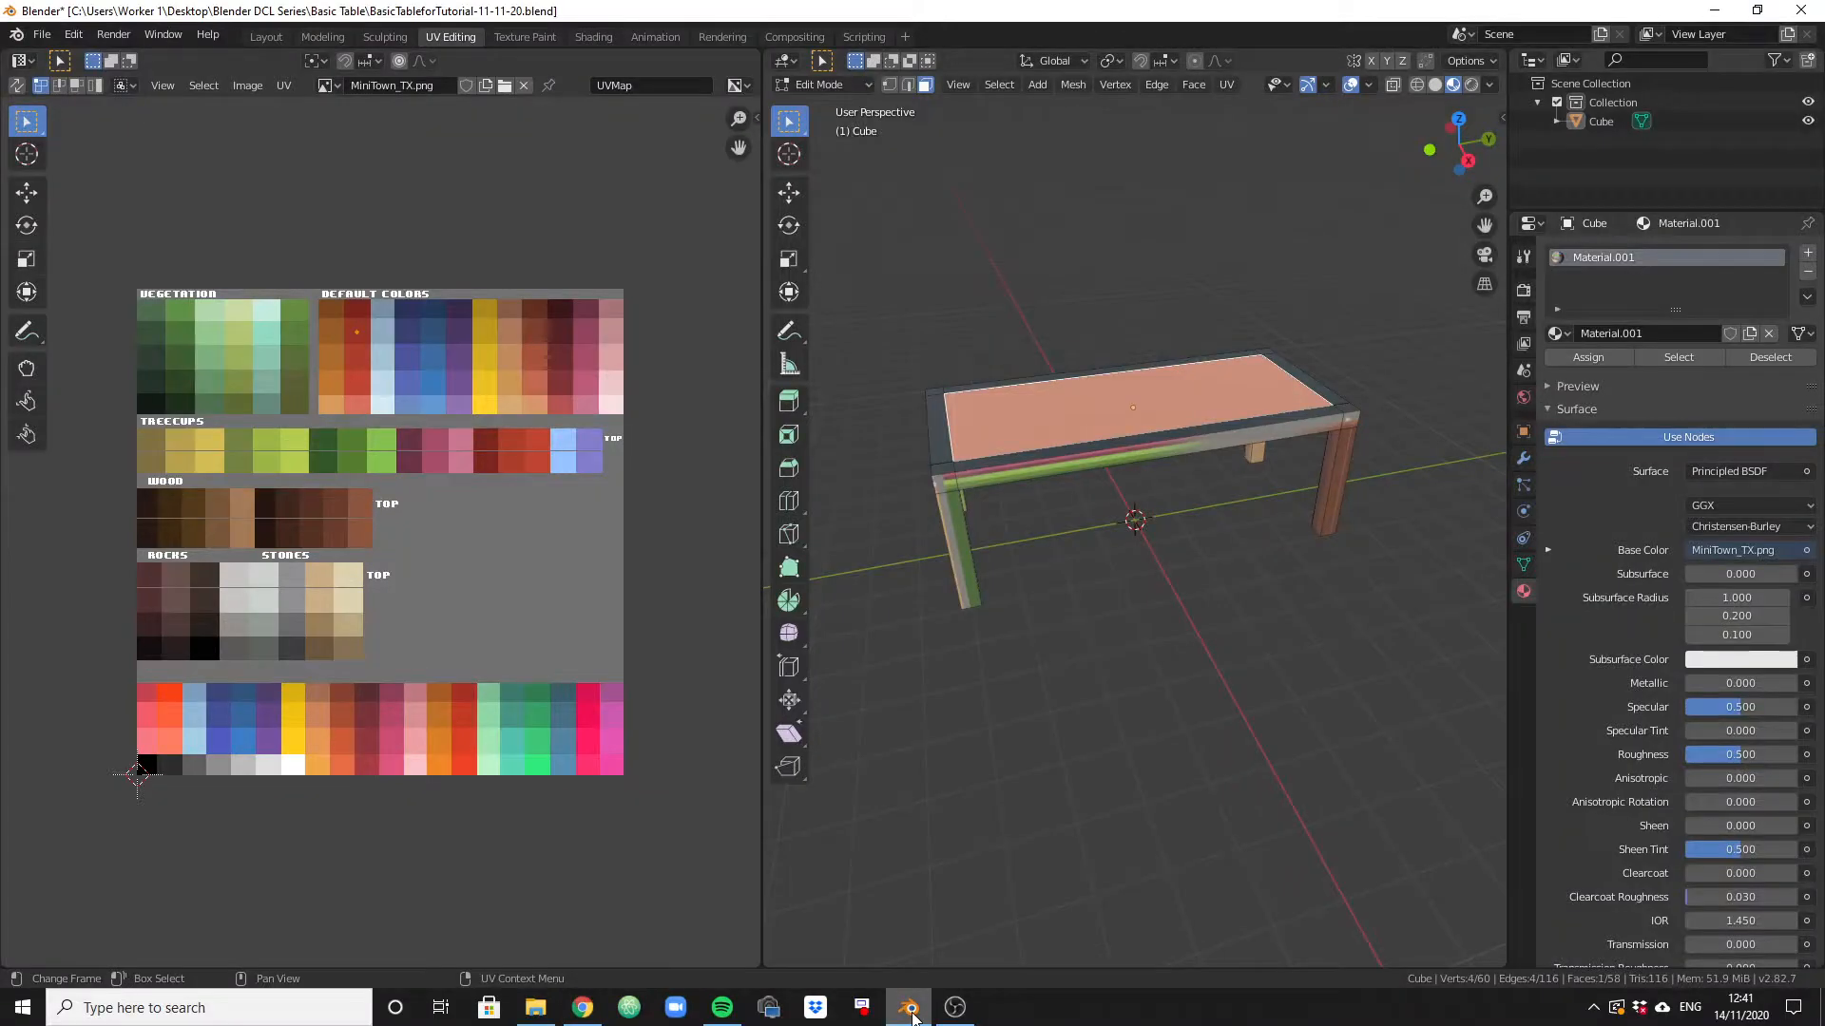